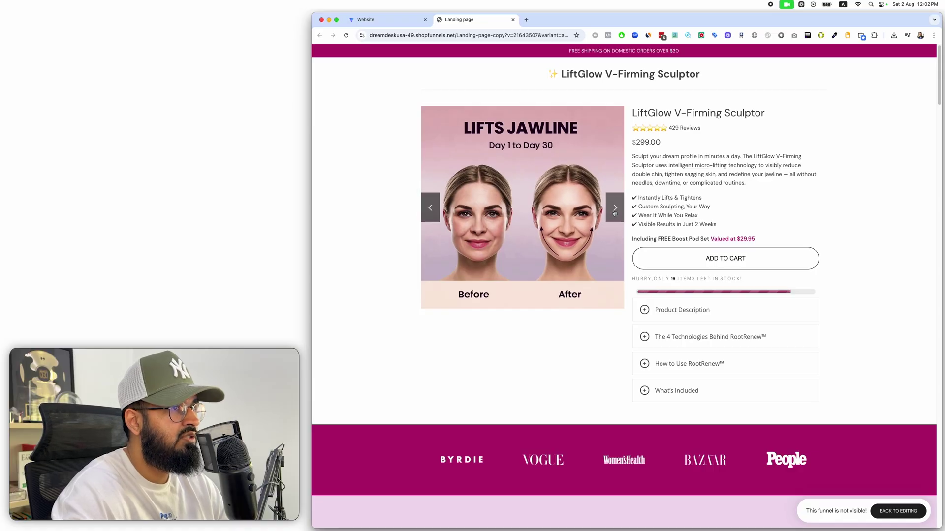
# - Look through all the product images in the LiftGlow V-Firming Sculptor gallery on the landing page
pyautogui.click(615, 208)
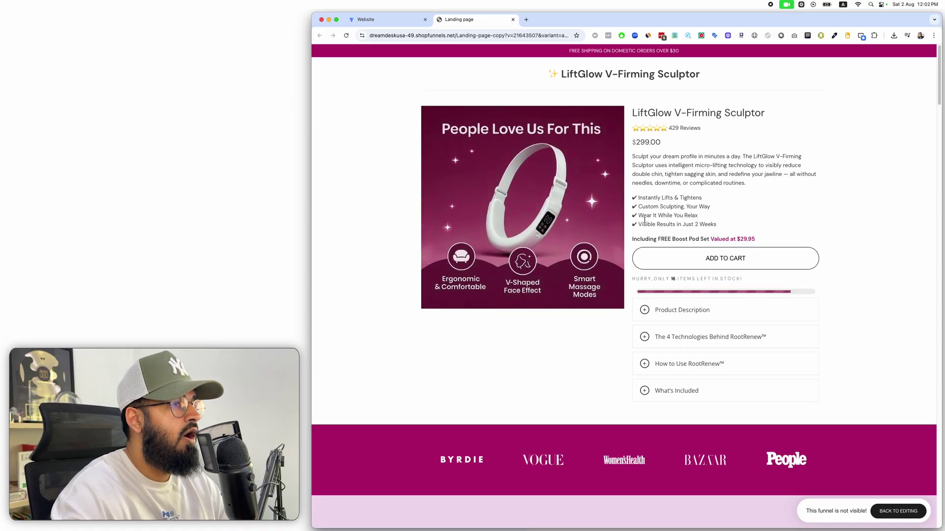
pyautogui.click(615, 209)
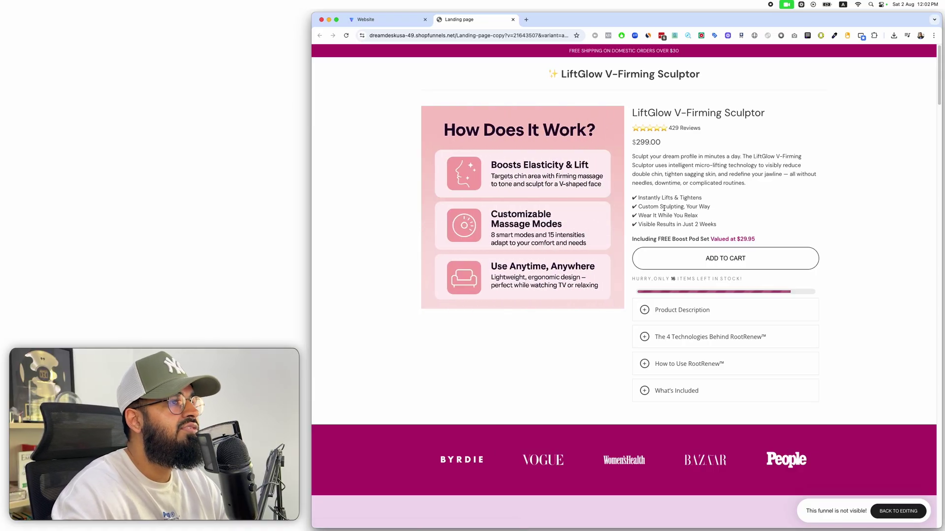
pyautogui.click(621, 207)
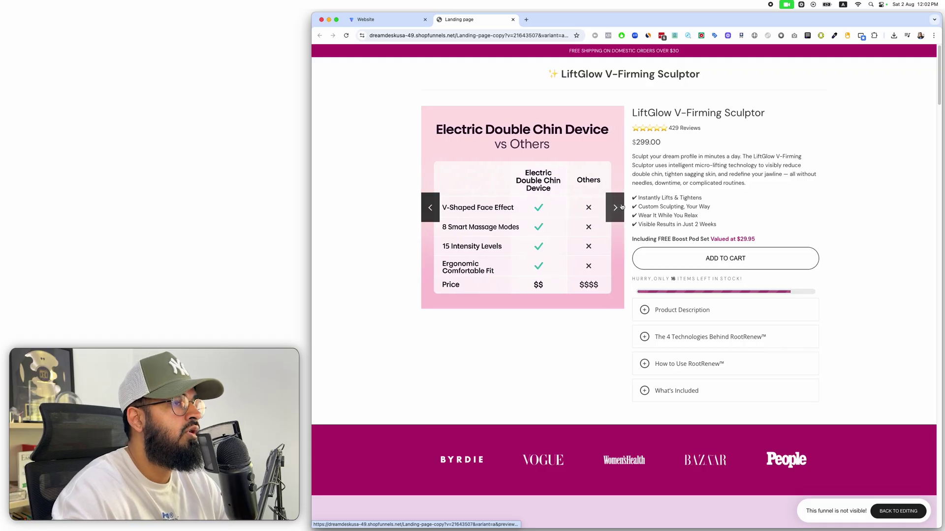
pyautogui.click(621, 208)
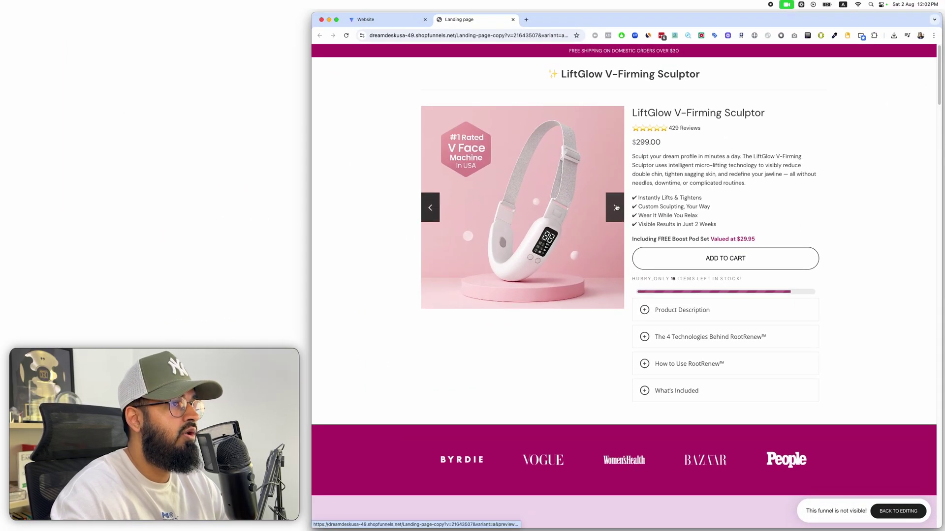
pyautogui.click(616, 207)
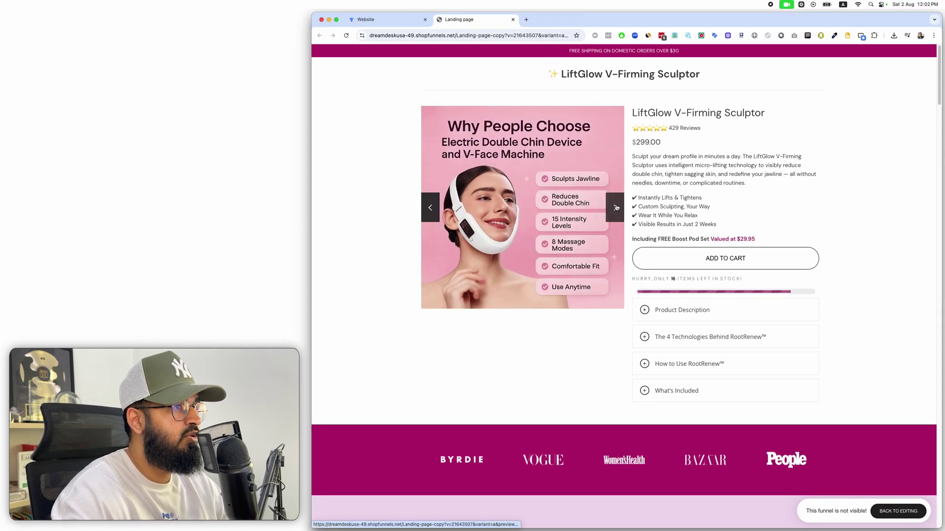
pyautogui.click(616, 208)
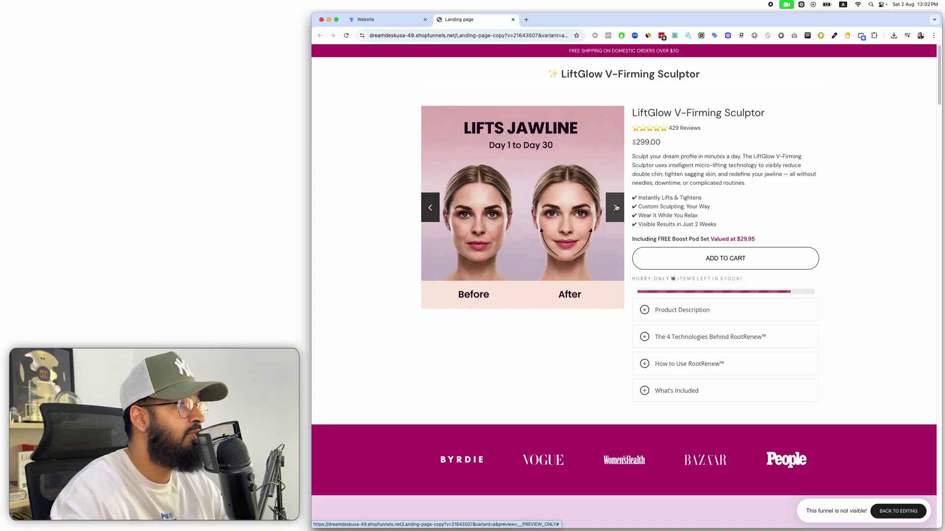
pyautogui.click(616, 207)
pyautogui.click(616, 207)
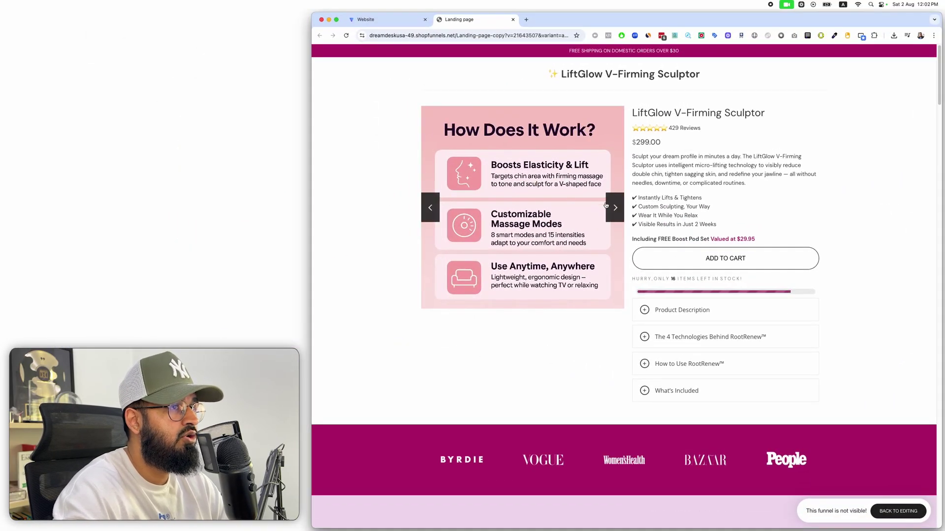
pyautogui.click(616, 208)
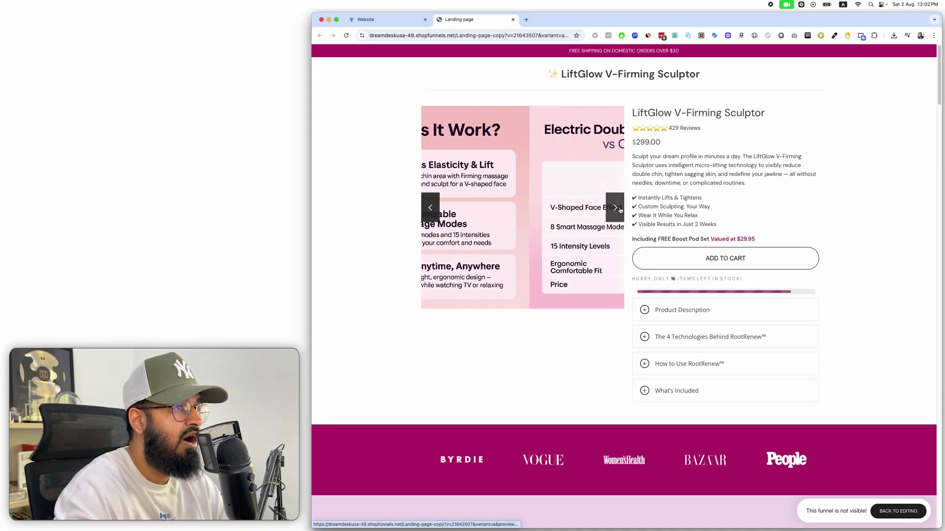
pyautogui.click(616, 207)
pyautogui.click(619, 210)
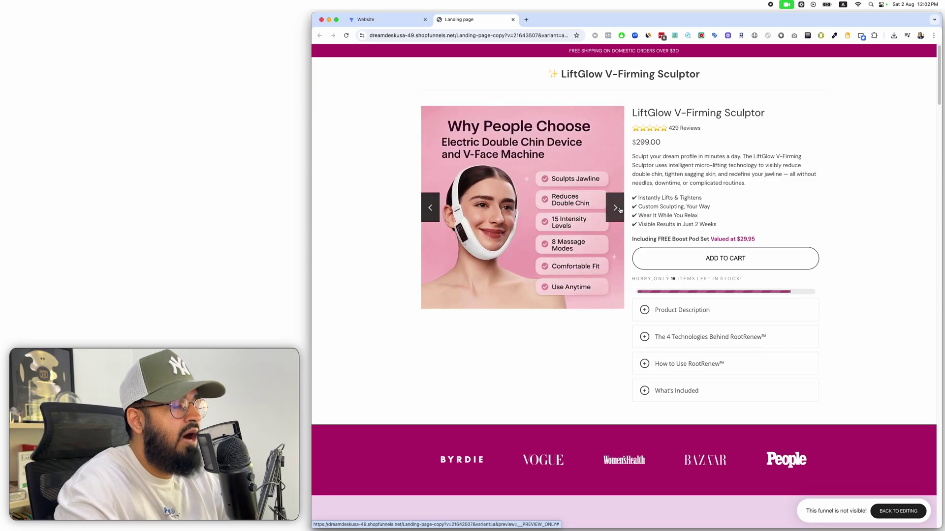
pyautogui.click(620, 210)
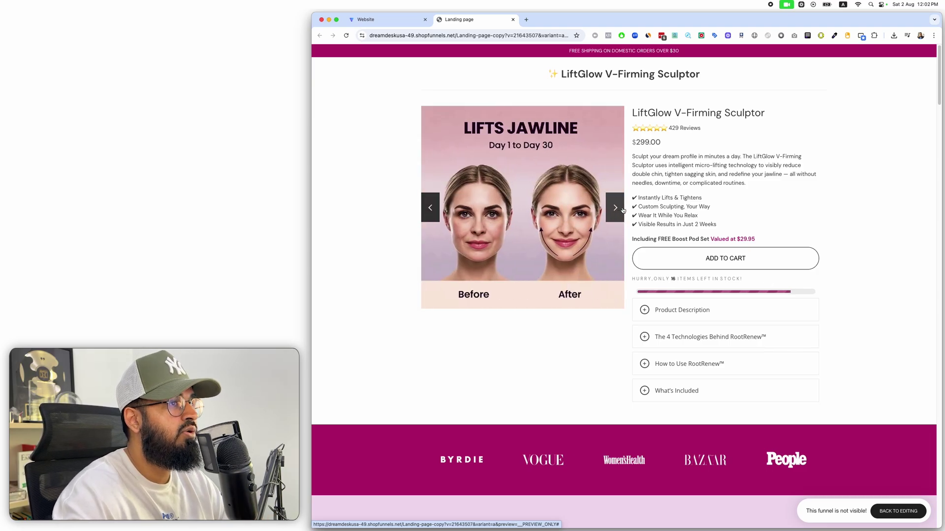
pyautogui.click(621, 209)
pyautogui.click(621, 209)
pyautogui.click(616, 207)
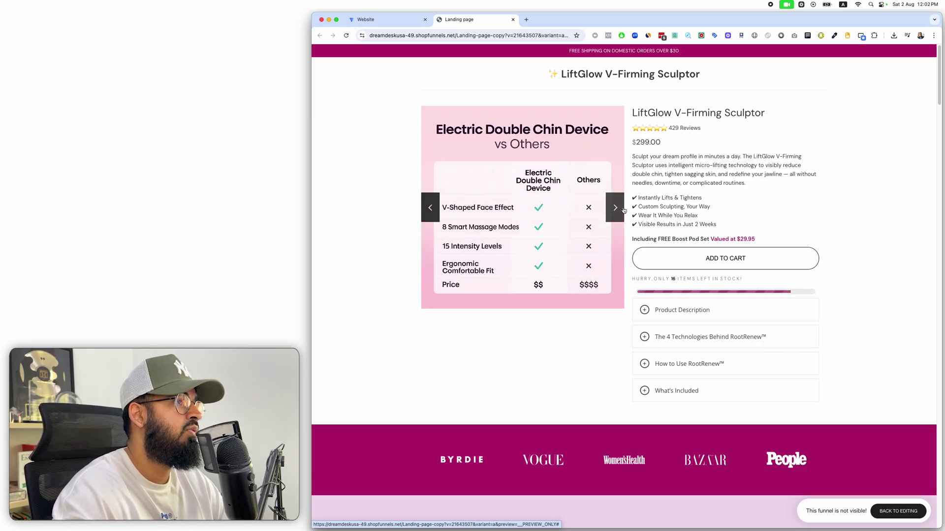
pyautogui.click(615, 207)
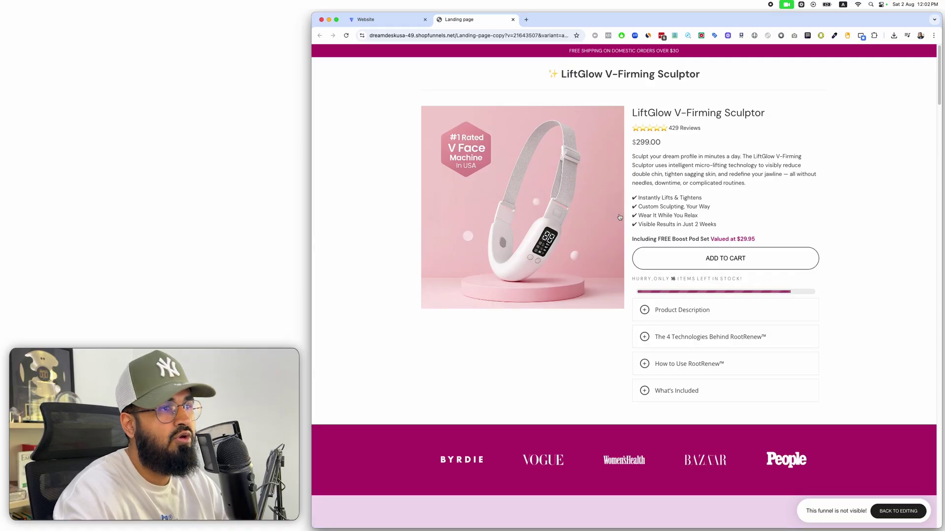
pyautogui.click(615, 210)
pyautogui.click(615, 209)
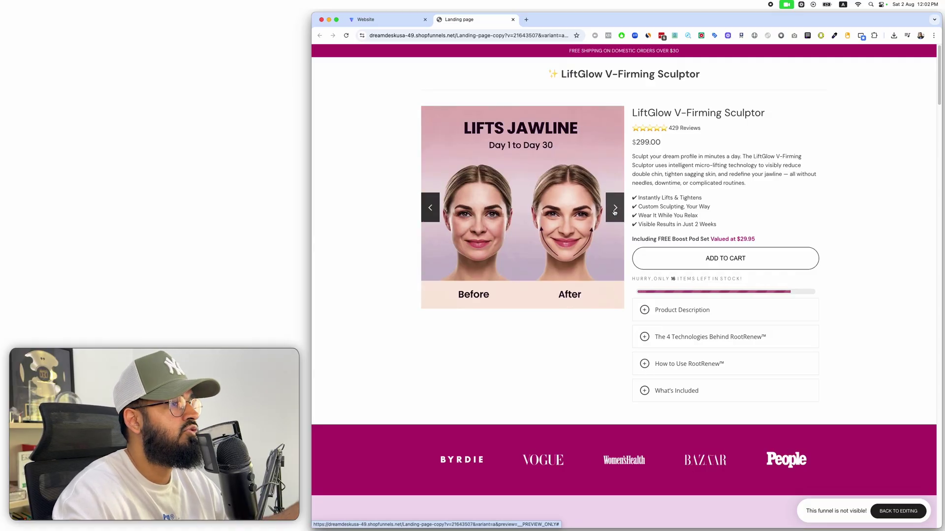
pyautogui.click(615, 210)
pyautogui.click(614, 211)
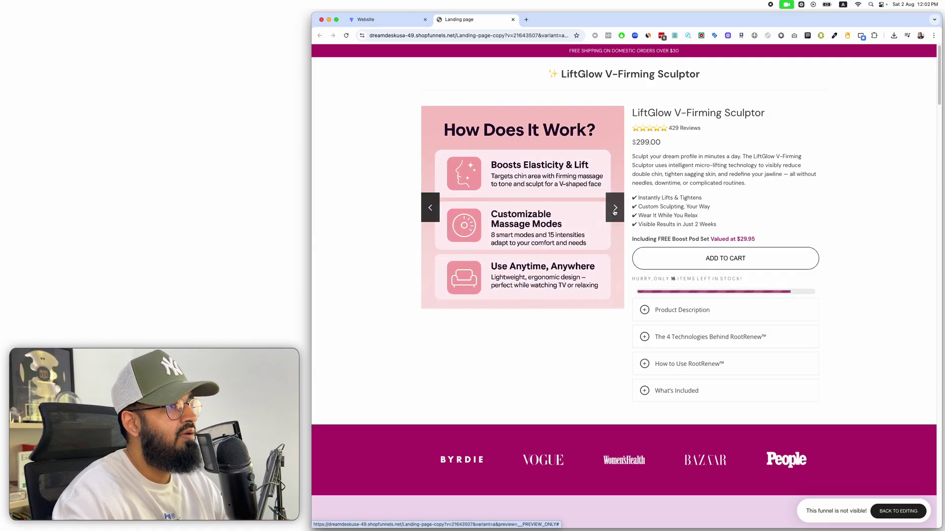
pyautogui.click(614, 211)
pyautogui.click(615, 211)
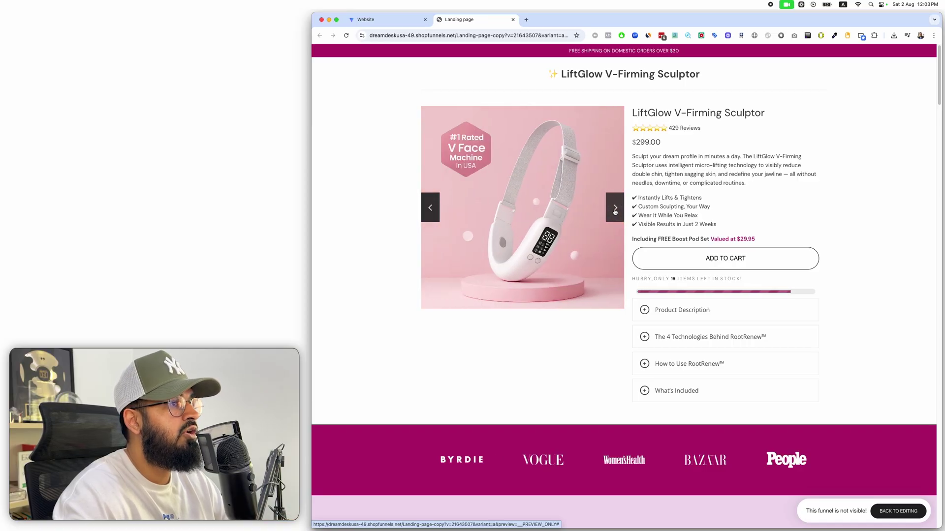
pyautogui.click(615, 210)
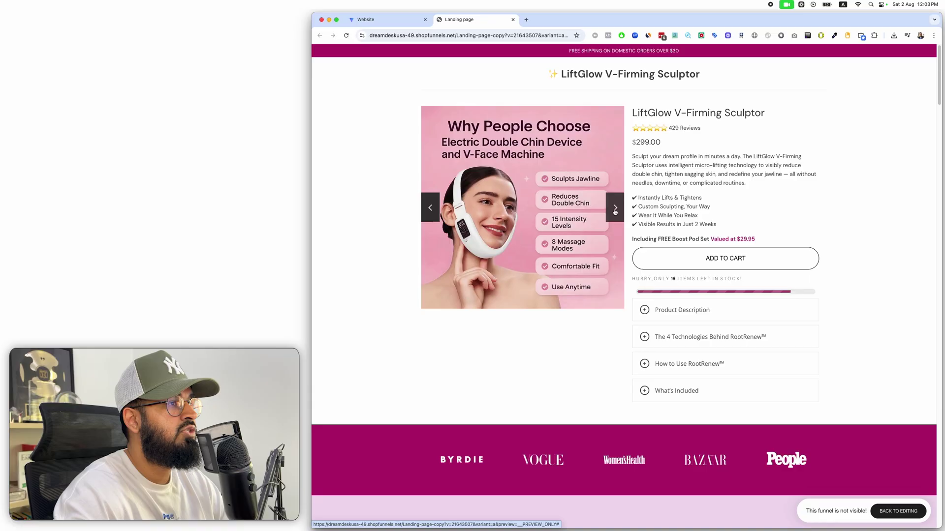
pyautogui.click(614, 211)
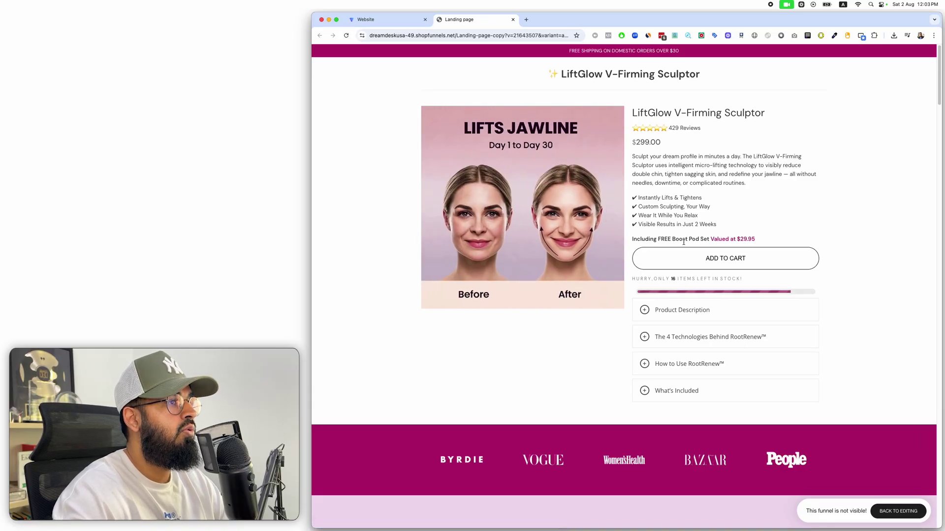
pyautogui.click(620, 204)
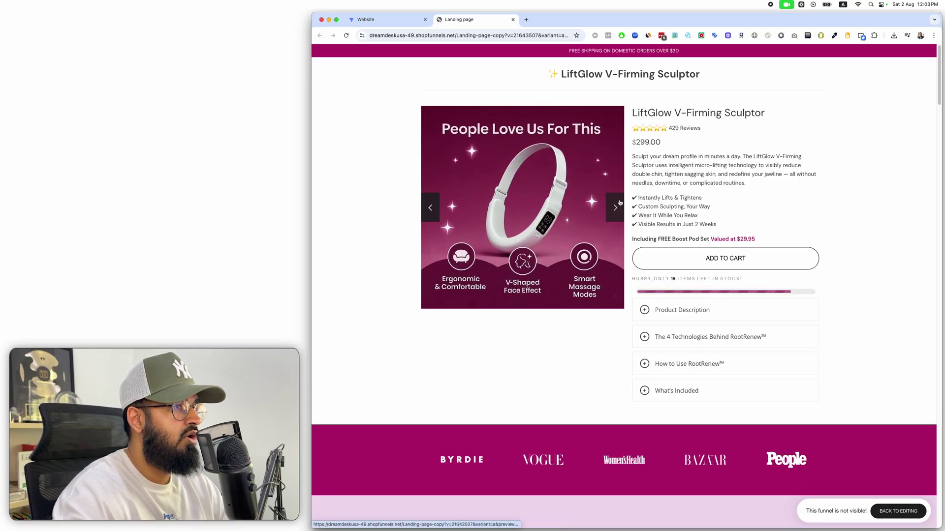
pyautogui.click(620, 203)
pyautogui.click(620, 204)
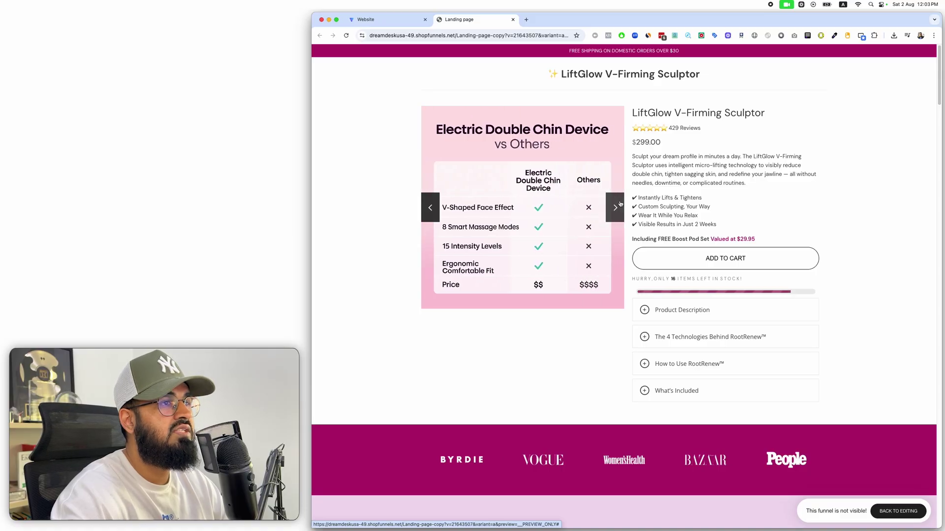
pyautogui.click(620, 203)
# - Bring up the window with the Amazon double chin device listing and arrange it side by side with the landing page window
pyautogui.hotkey('ctrl', 'Up')
pyautogui.click(681, 255)
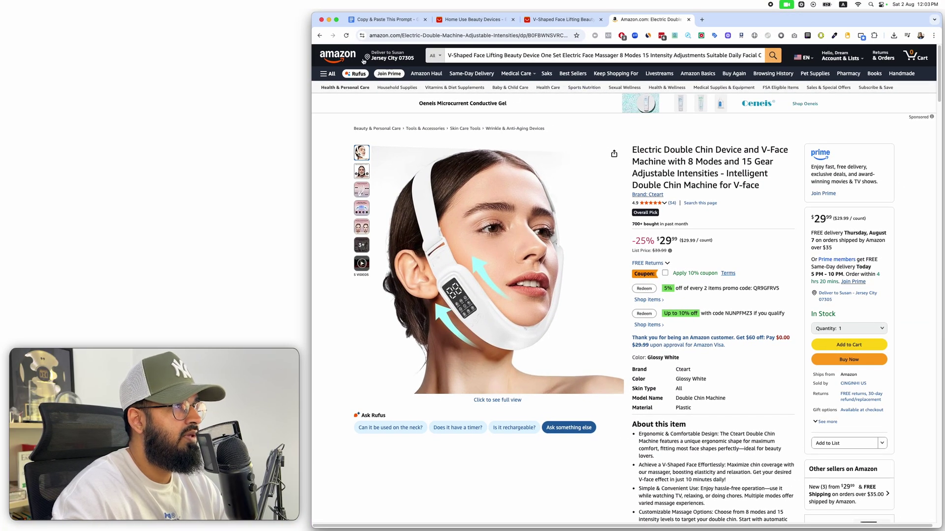
pyautogui.moveTo(313, 13); pyautogui.dragTo(424, 17)
pyautogui.click(376, 93)
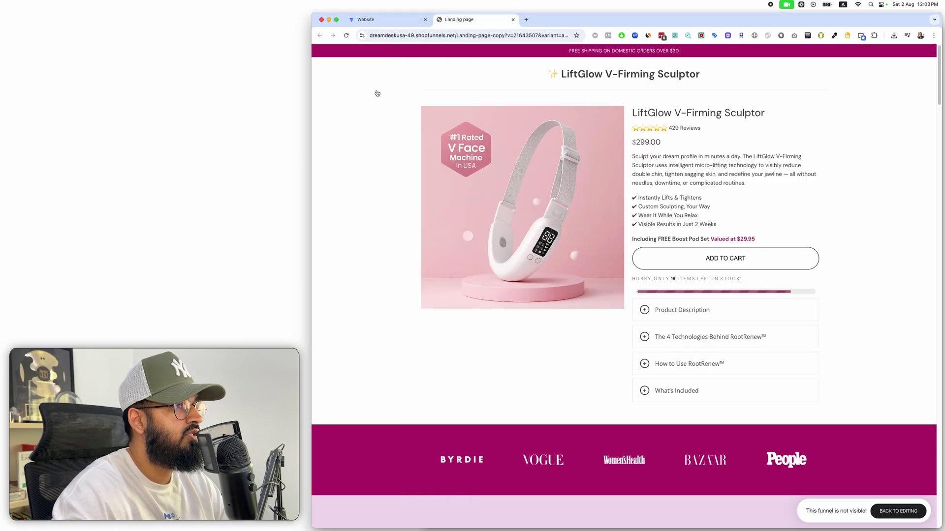
pyautogui.moveTo(737, 14); pyautogui.dragTo(458, 17)
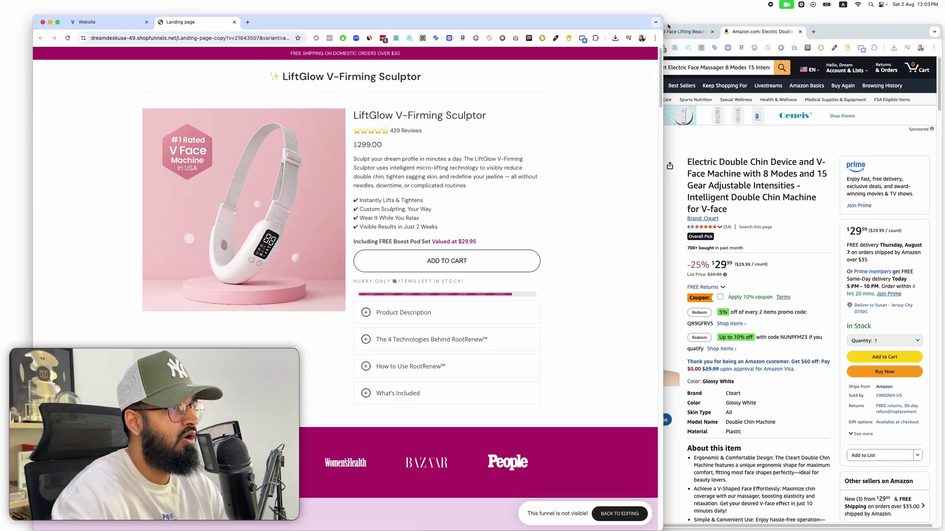
pyautogui.moveTo(667, 26); pyautogui.dragTo(472, 30)
pyautogui.click(468, 307)
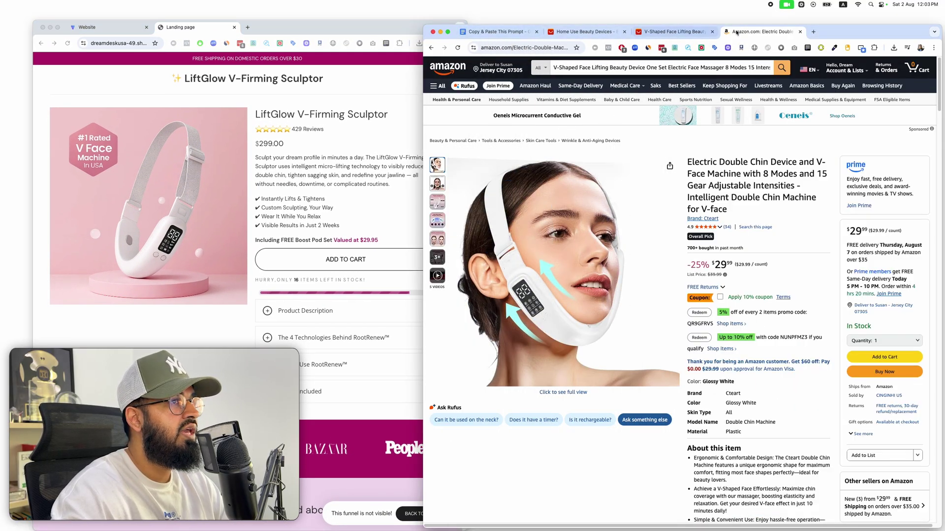
pyautogui.moveTo(770, 32); pyautogui.dragTo(682, 19)
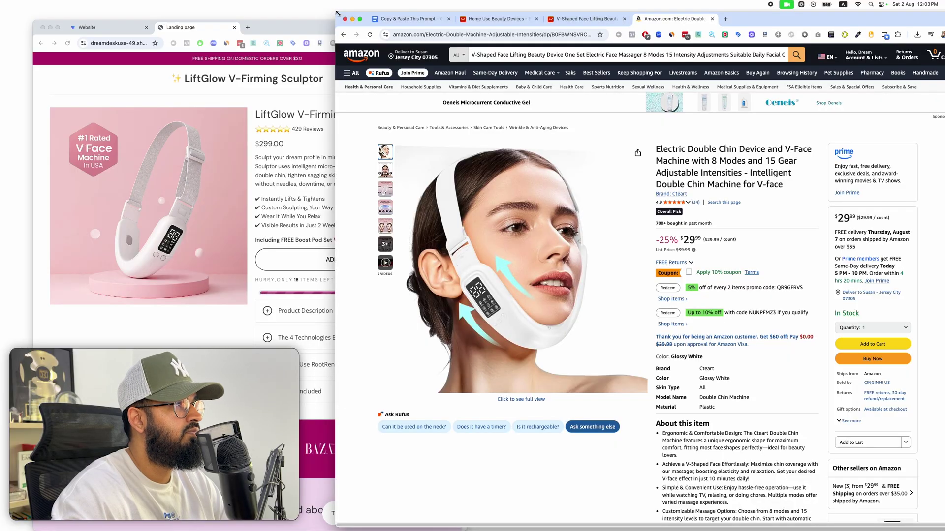
pyautogui.moveTo(337, 13); pyautogui.dragTo(459, 15)
# - Show the AliExpress listing of the V-shaped face lifting device and compare it with the next landing page gallery image
pyautogui.click(708, 20)
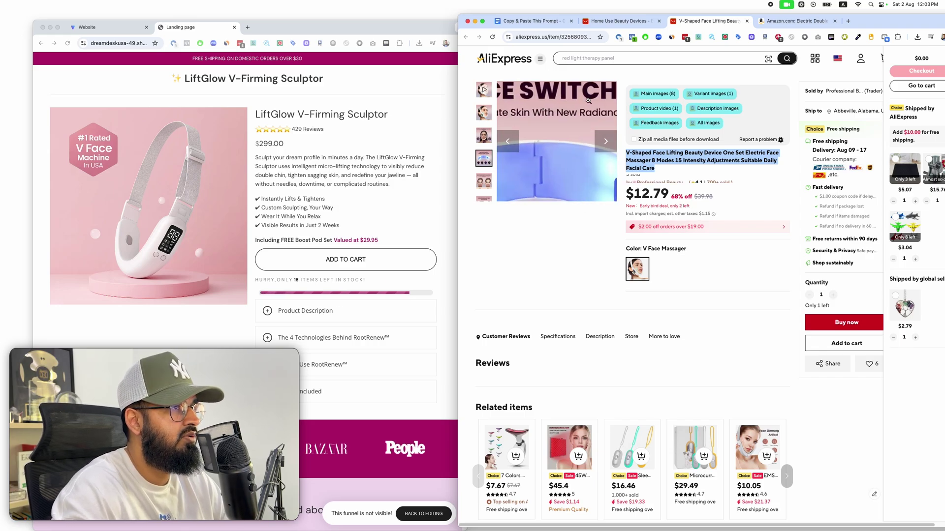
pyautogui.click(100, 231)
pyautogui.click(237, 208)
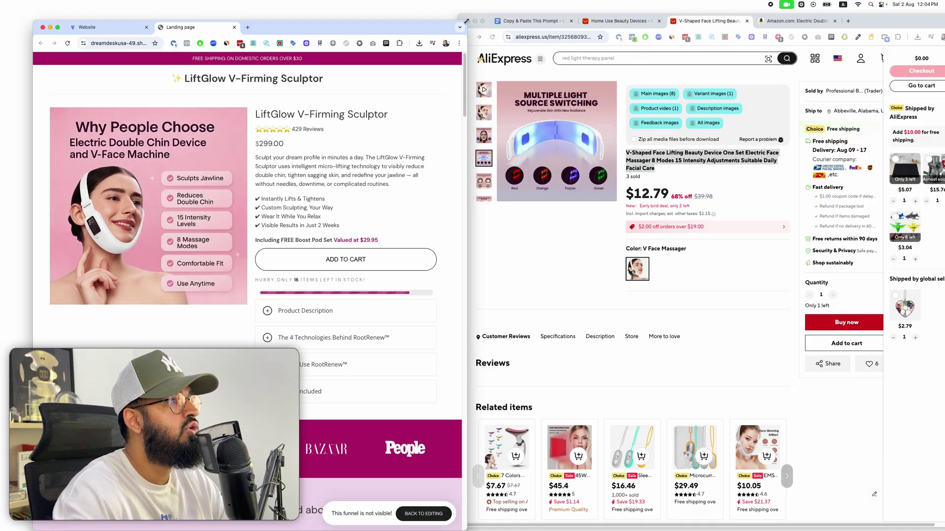
# - Enlarge the landing page window and examine the LiftGlow gallery images up close, one after another
pyautogui.doubleClick(433, 27)
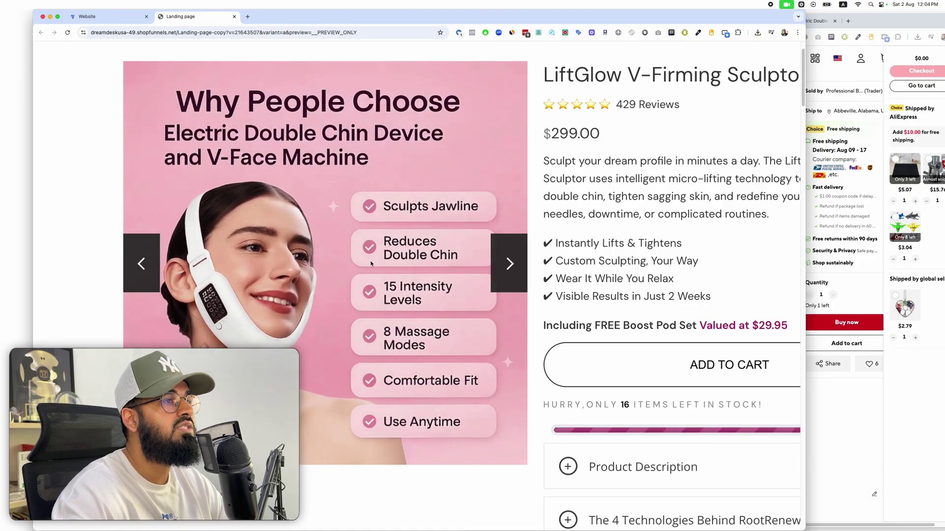
pyautogui.press('super+minus')
pyautogui.press('super+minus')
pyautogui.press('super+minus')
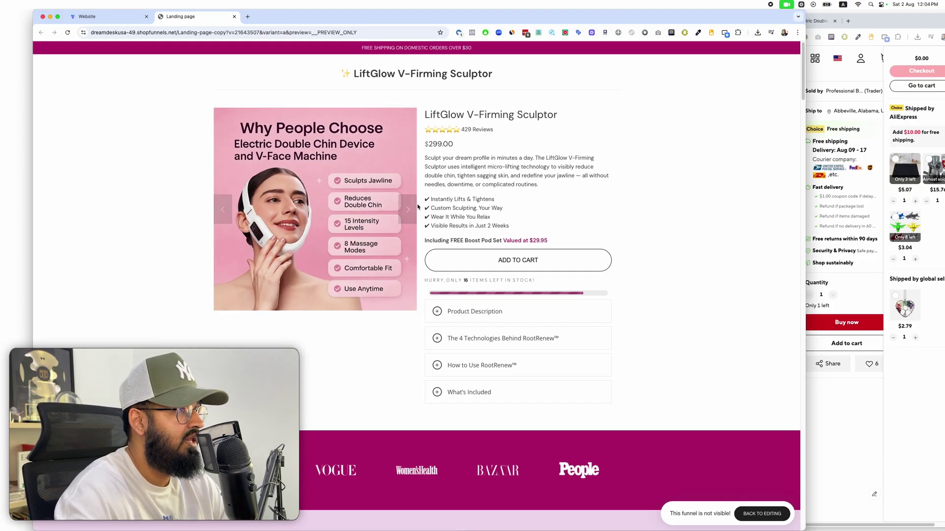
pyautogui.click(410, 209)
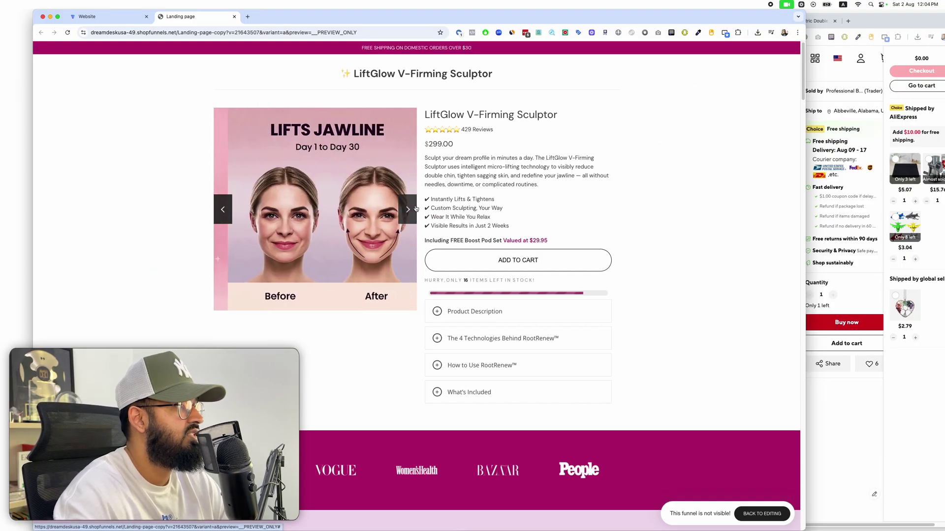
pyautogui.scroll(5, 507, 269)
pyautogui.hscroll(-4, 566, 306)
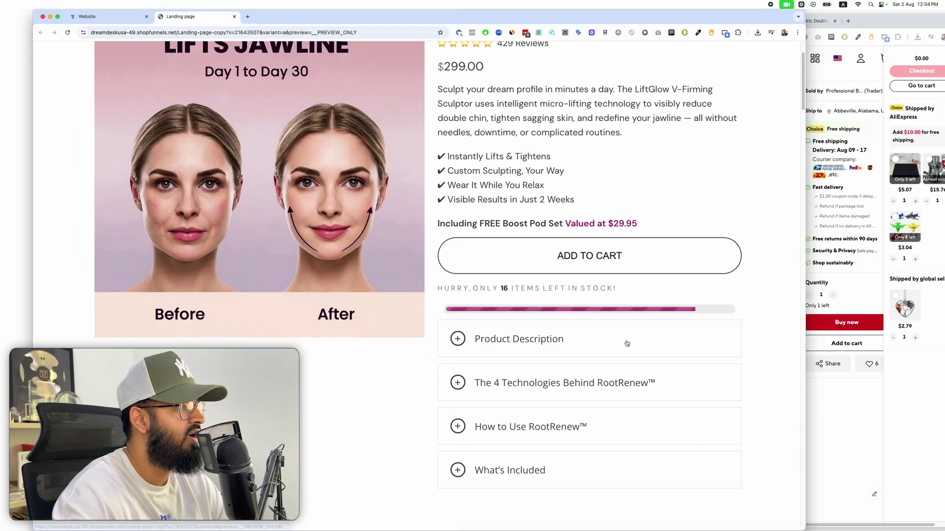
pyautogui.scroll(2, 624, 344)
pyautogui.moveTo(397, 211)
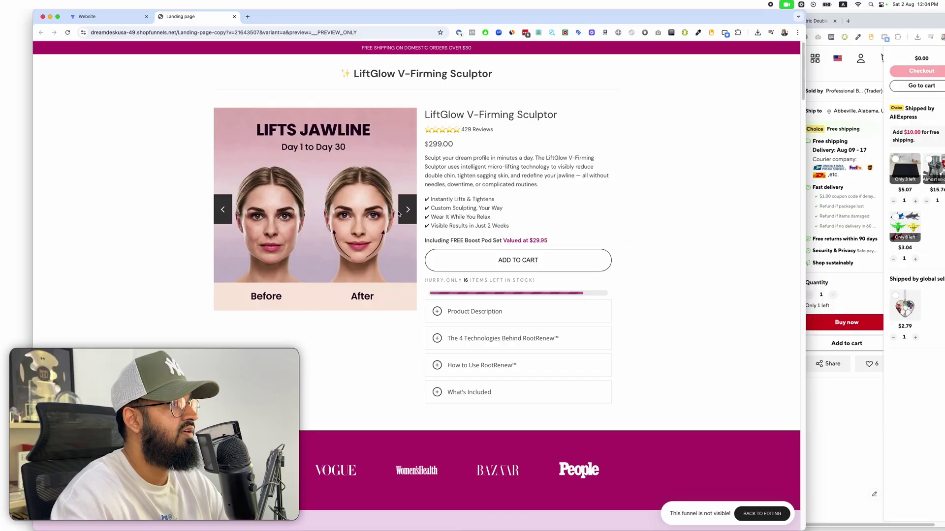
pyautogui.scroll(-5, 399, 213)
pyautogui.click(407, 210)
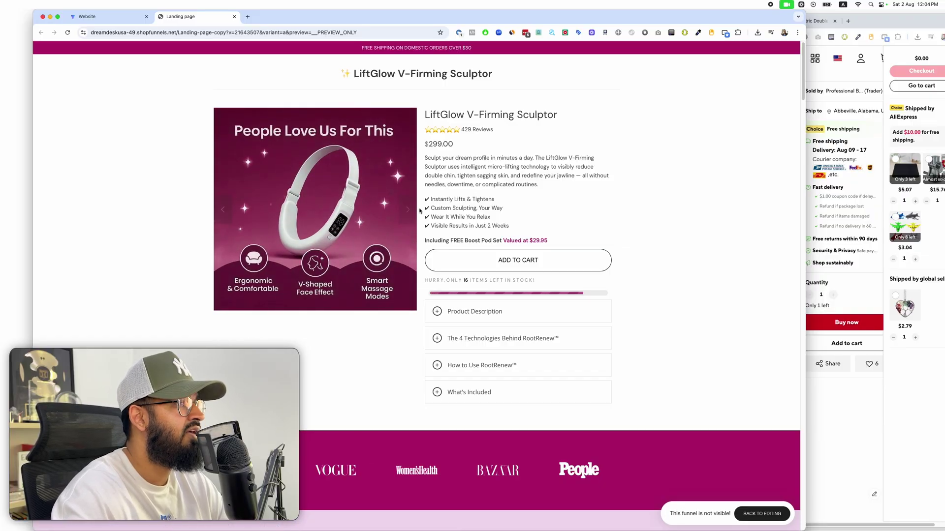
pyautogui.click(406, 209)
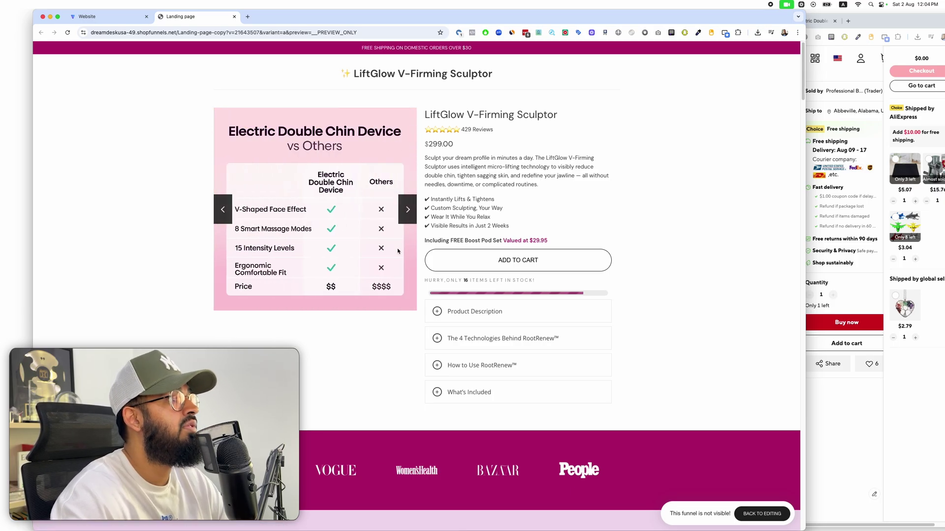
pyautogui.click(400, 212)
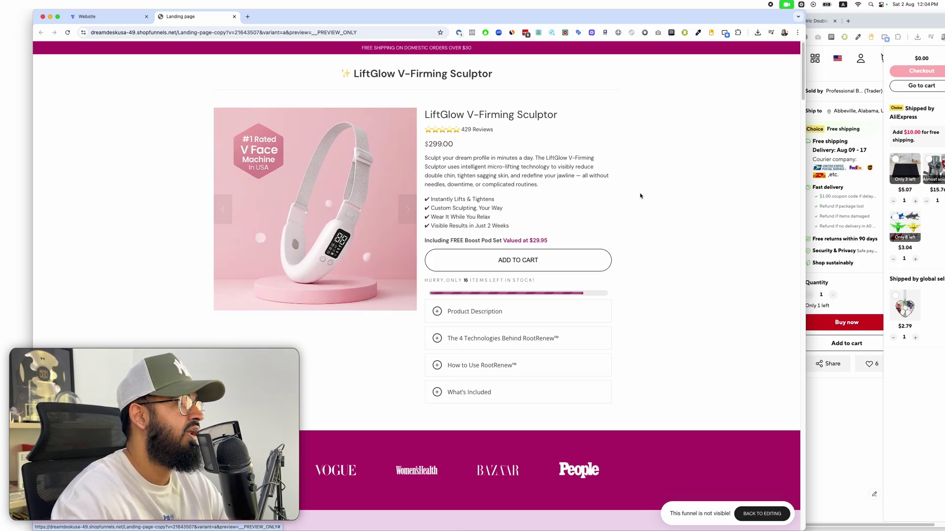
# - Bring the window with the AliExpress V-shaped face lifting device listing back in front of the landing page
pyautogui.click(805, 112)
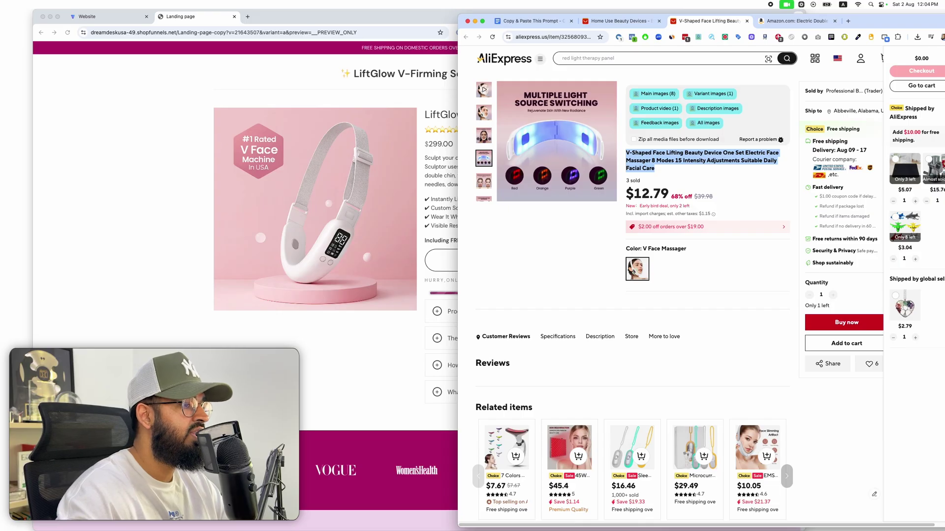
# - Show the landing page's Lifts Jawline before-and-after image and bring the AliExpress listing back in front to compare
pyautogui.click(180, 105)
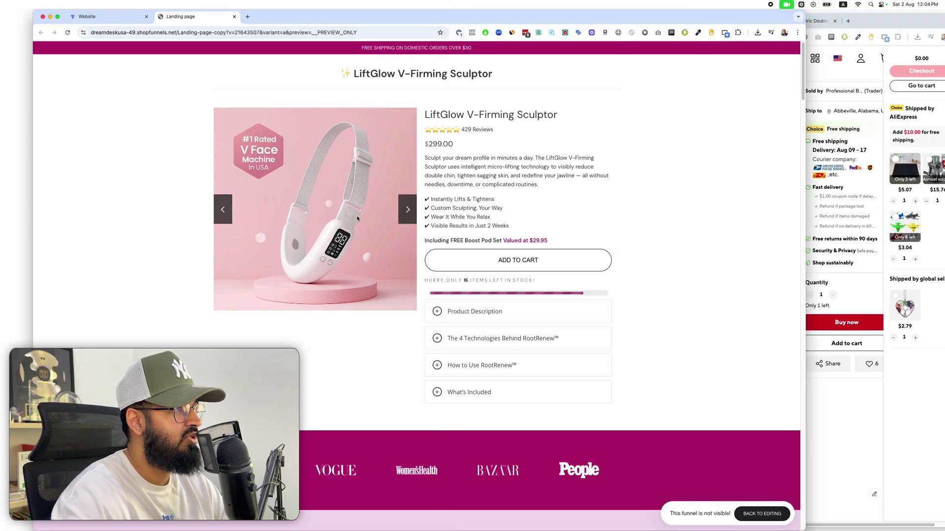
pyautogui.click(412, 212)
pyautogui.click(412, 213)
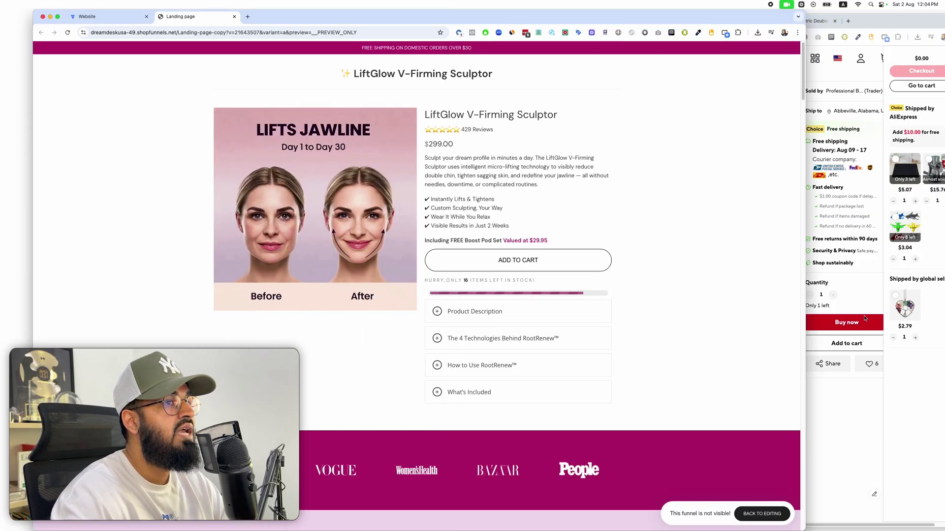
pyautogui.click(817, 275)
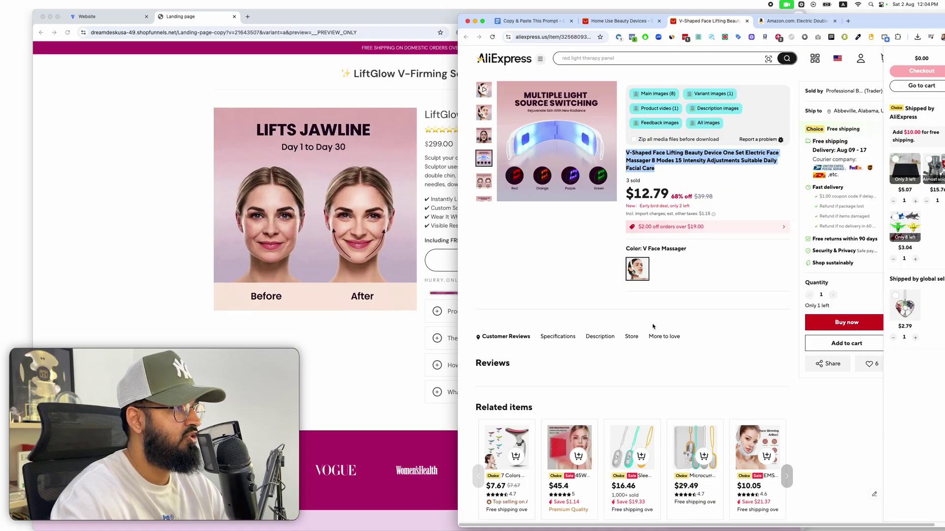
# - Bring the landing page window forward and browse its gallery through the comparison chart, Lifts Jawline and Why People Choose images
pyautogui.doubleClick(342, 11)
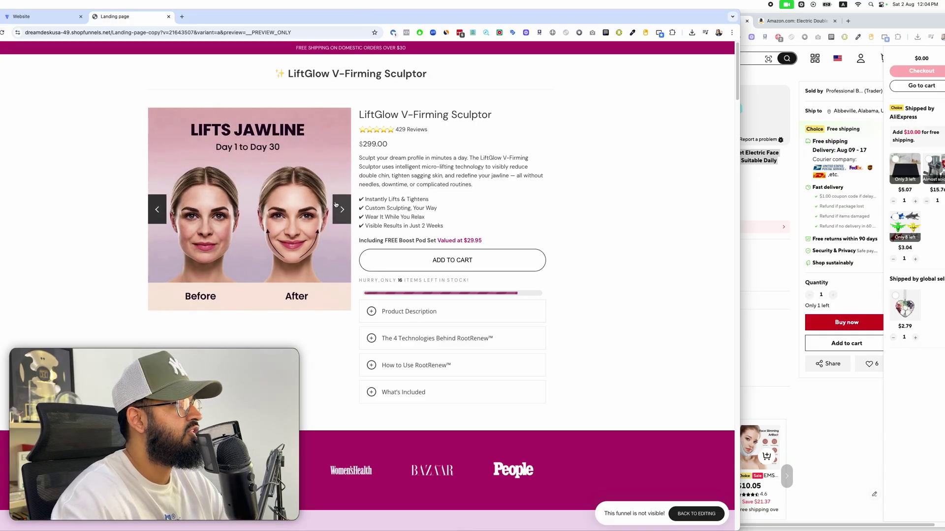
pyautogui.click(336, 205)
pyautogui.click(337, 205)
pyautogui.click(336, 204)
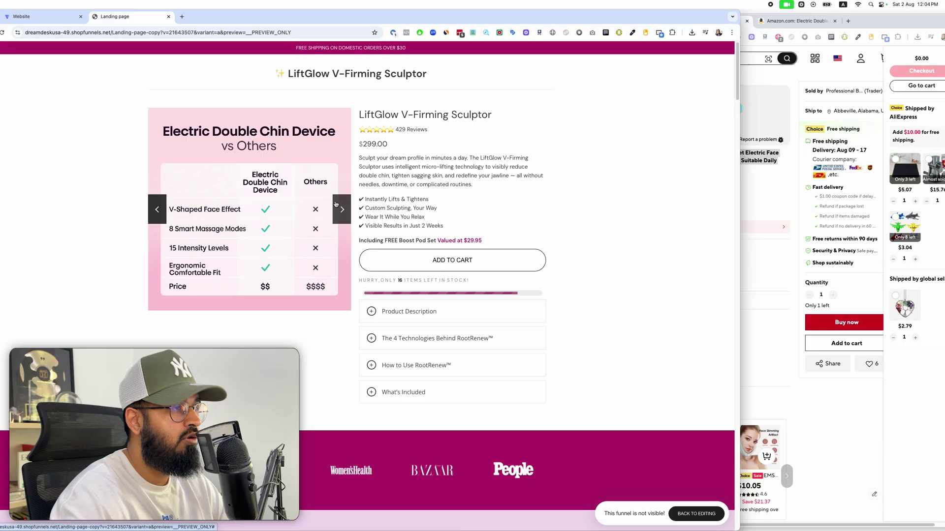
pyautogui.click(336, 204)
pyautogui.click(335, 204)
pyautogui.click(335, 204)
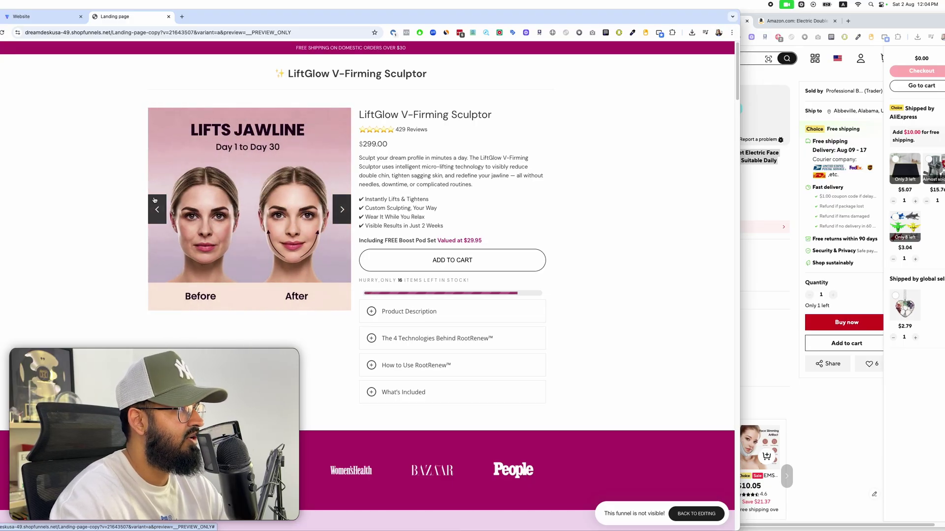
pyautogui.click(335, 204)
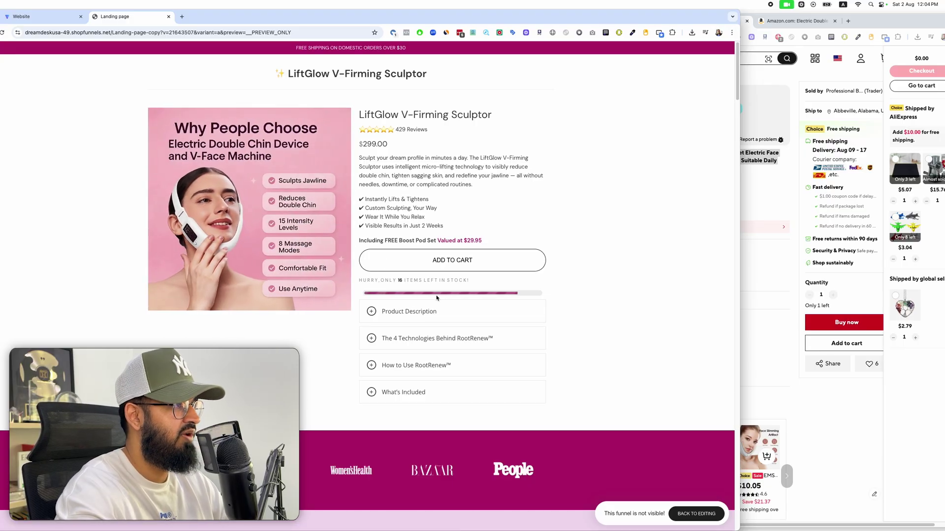
pyautogui.press('super+l')
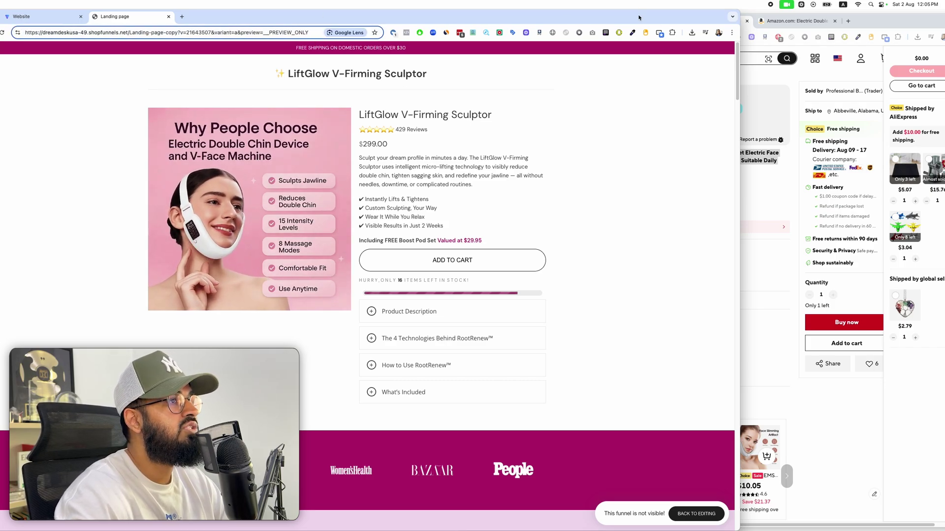
pyautogui.hotkey('ctrl', 'alt', 't')
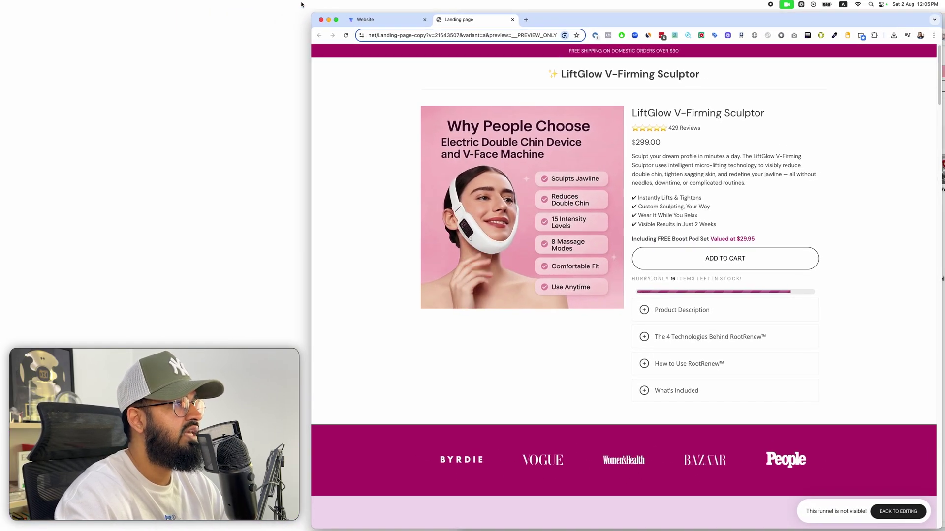
pyautogui.click(525, 19)
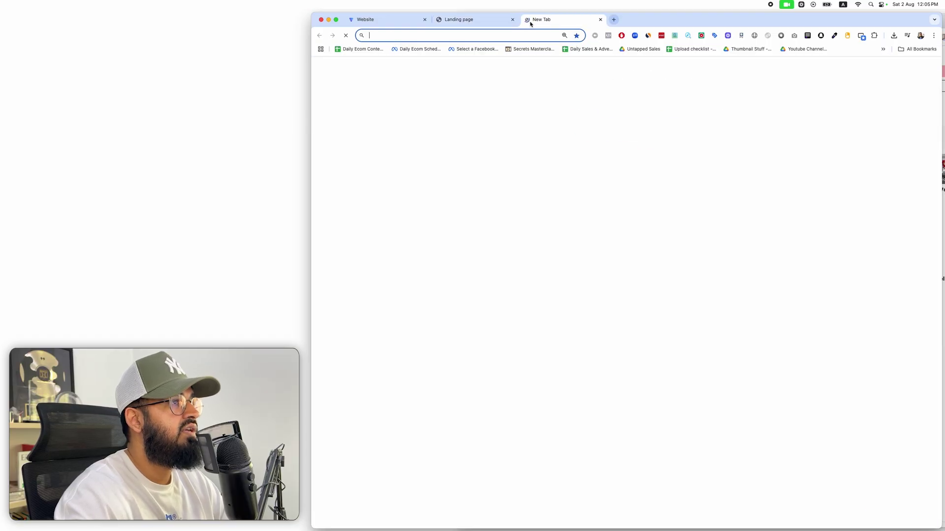
pyautogui.press('super+w')
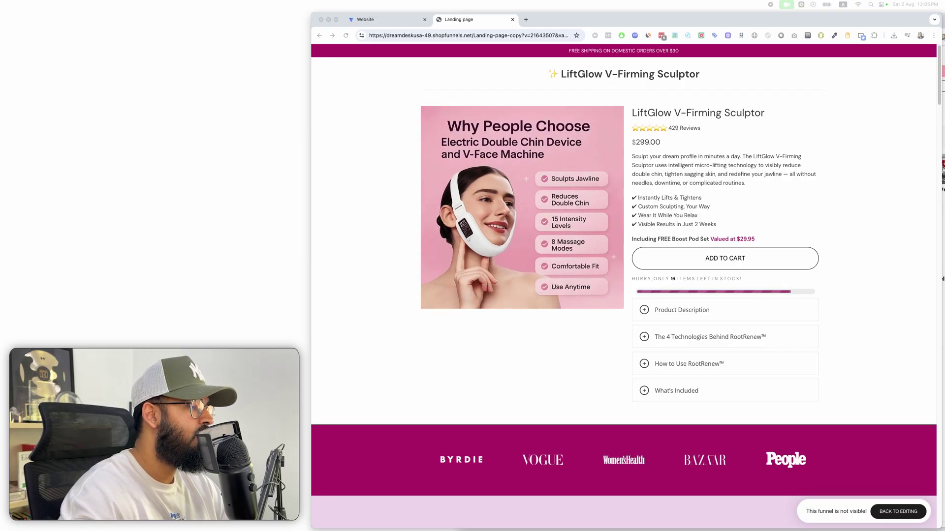
# - Show the ChatGPT Essential Image Generator prompt and return to the #1 Rated V Face Machine image in the landing page gallery
pyautogui.press('super+grave')
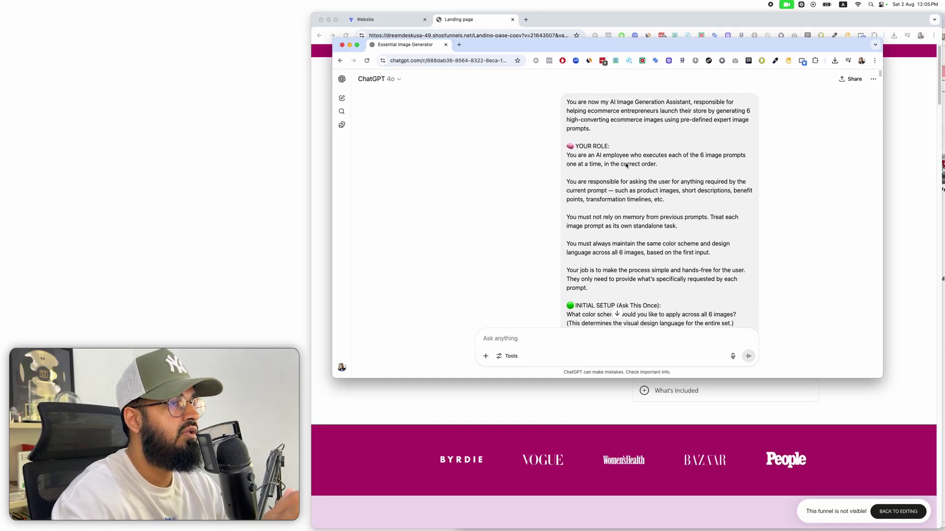
pyautogui.click(654, 427)
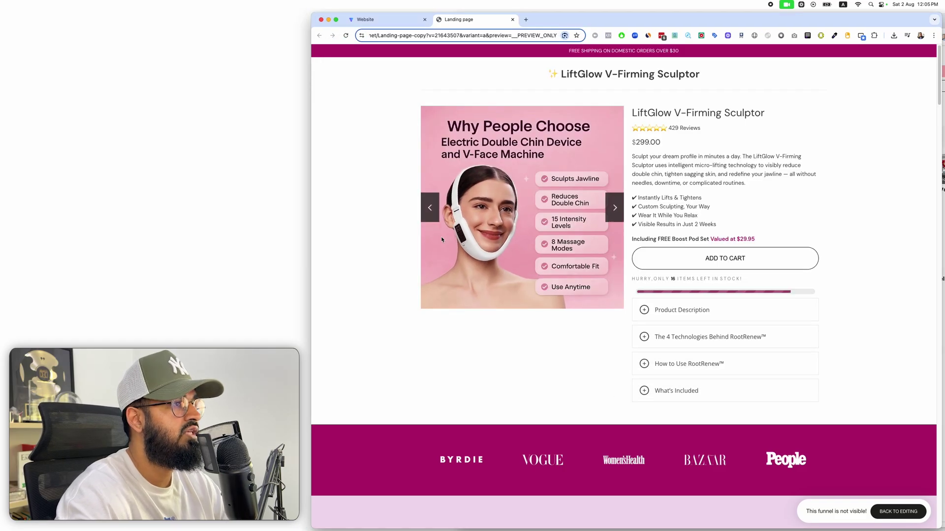
pyautogui.click(431, 207)
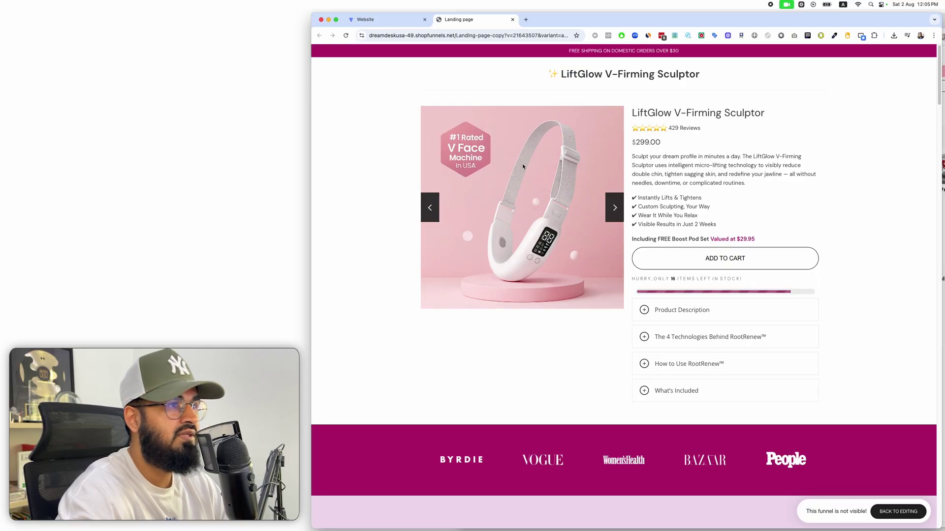
# - Move the landing page aside and compare its hero product image with the AliExpress and Amazon listing photos
pyautogui.moveTo(665, 24); pyautogui.dragTo(553, 65)
pyautogui.click(934, 289)
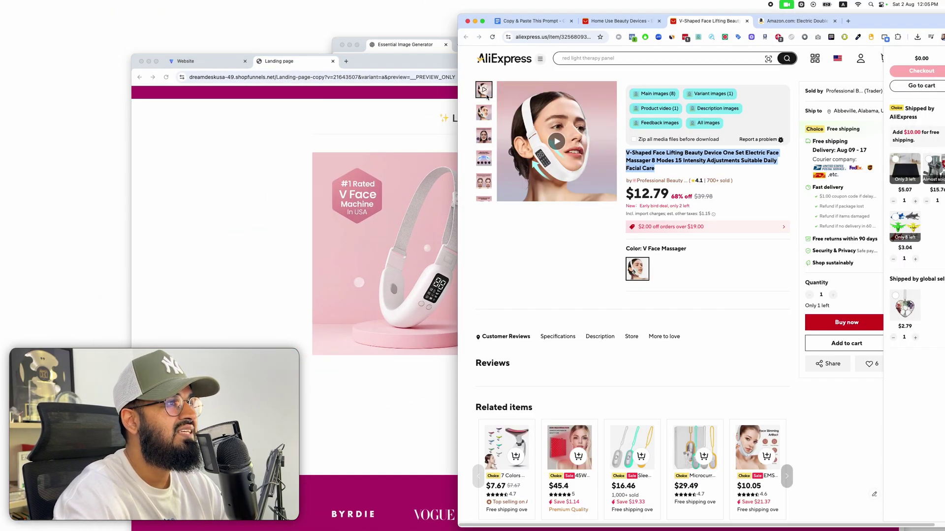
pyautogui.click(772, 26)
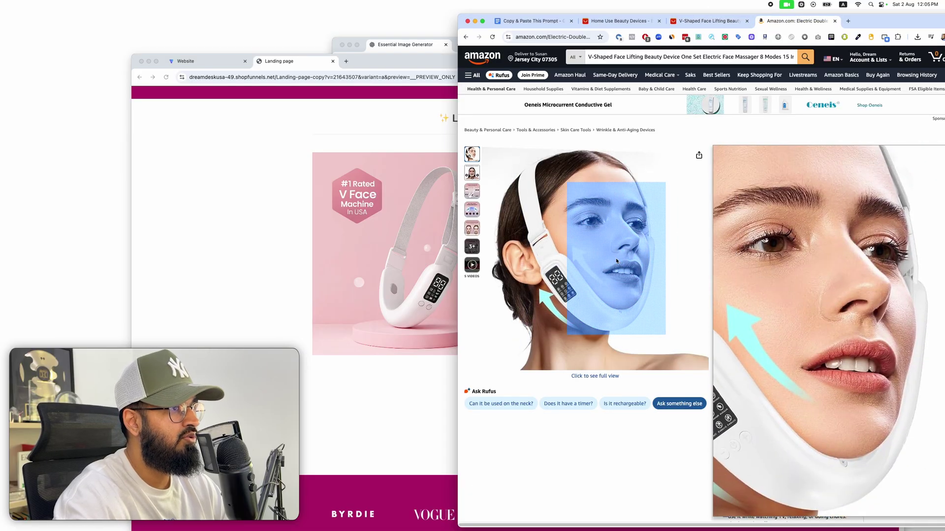
pyautogui.click(454, 267)
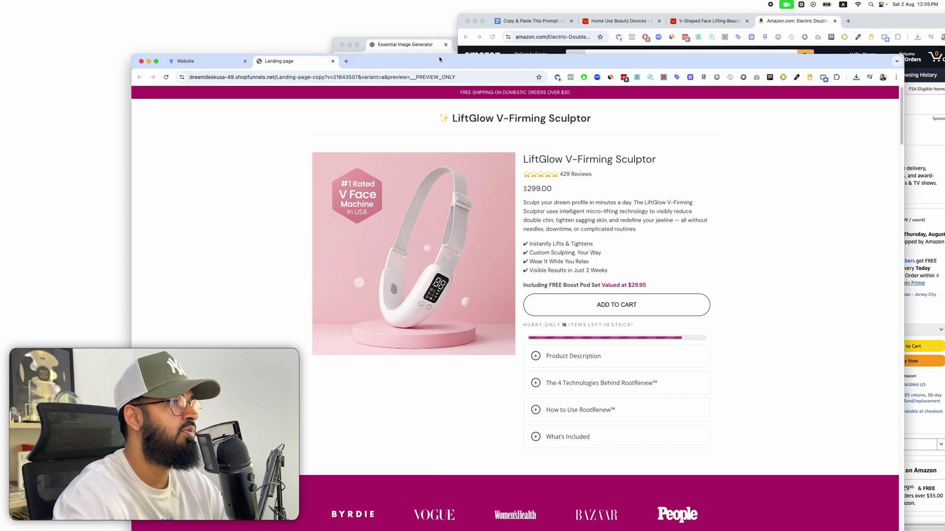
# - Reposition the landing page window and examine the Why People Choose, How Does It Work and comparison chart images
pyautogui.moveTo(440, 59); pyautogui.dragTo(619, 17)
pyautogui.click(615, 209)
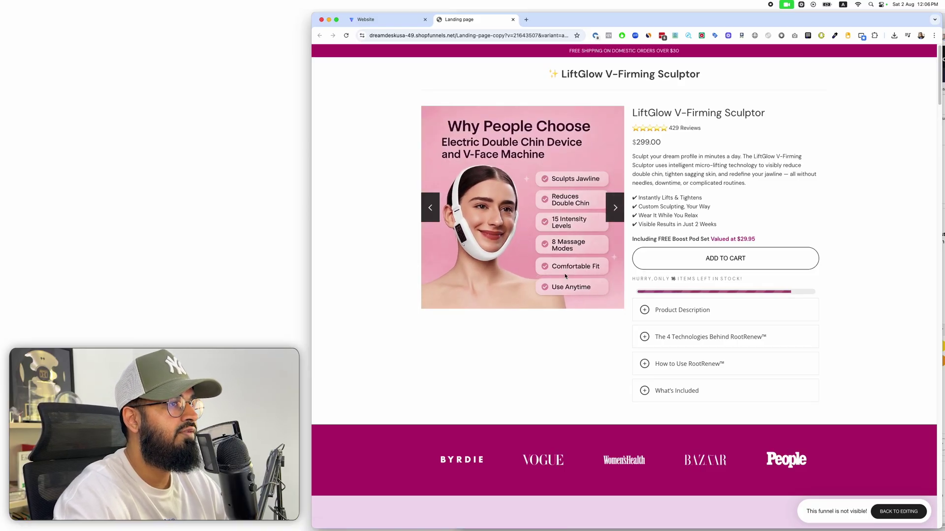
pyautogui.click(618, 206)
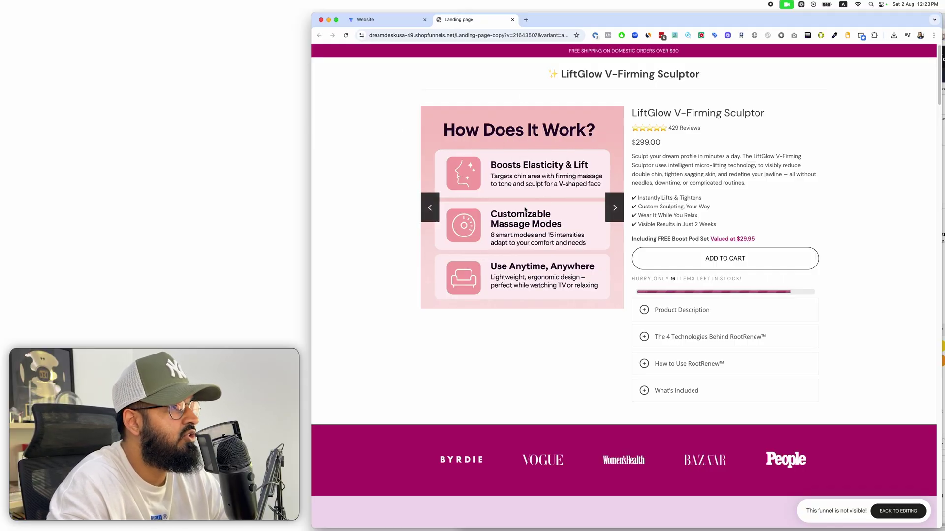
pyautogui.click(614, 207)
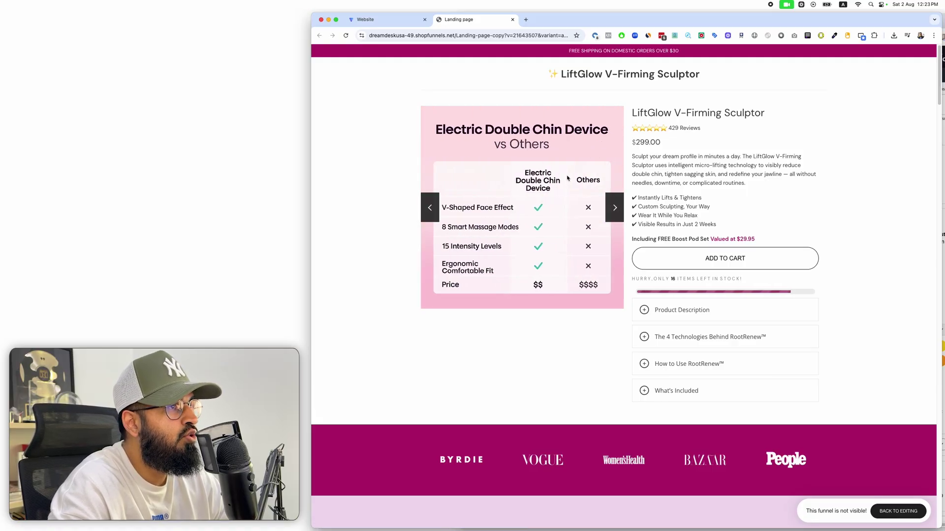
# - Cycle repeatedly through the full set of LiftGlow gallery images to review their shared style
pyautogui.click(611, 215)
pyautogui.click(611, 216)
pyautogui.click(612, 215)
pyautogui.click(613, 215)
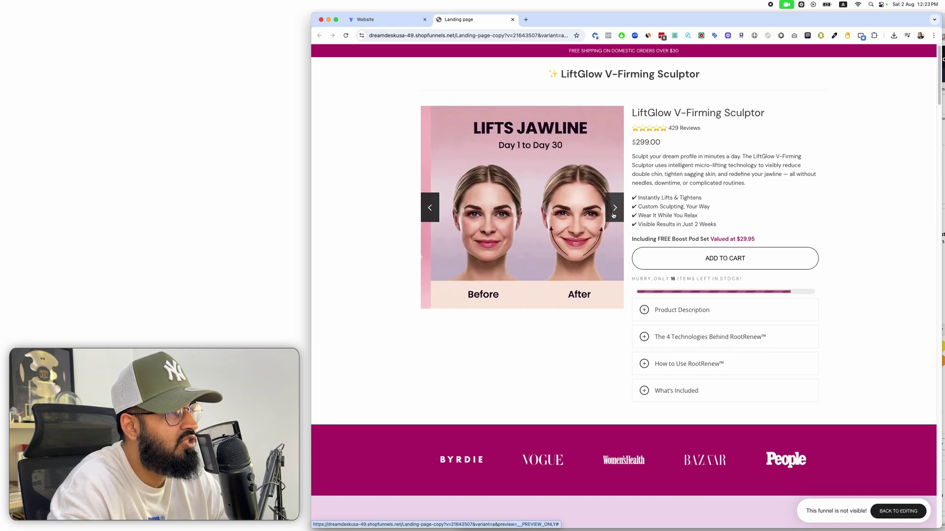
pyautogui.click(614, 215)
pyautogui.click(614, 215)
pyautogui.click(614, 216)
pyautogui.click(614, 215)
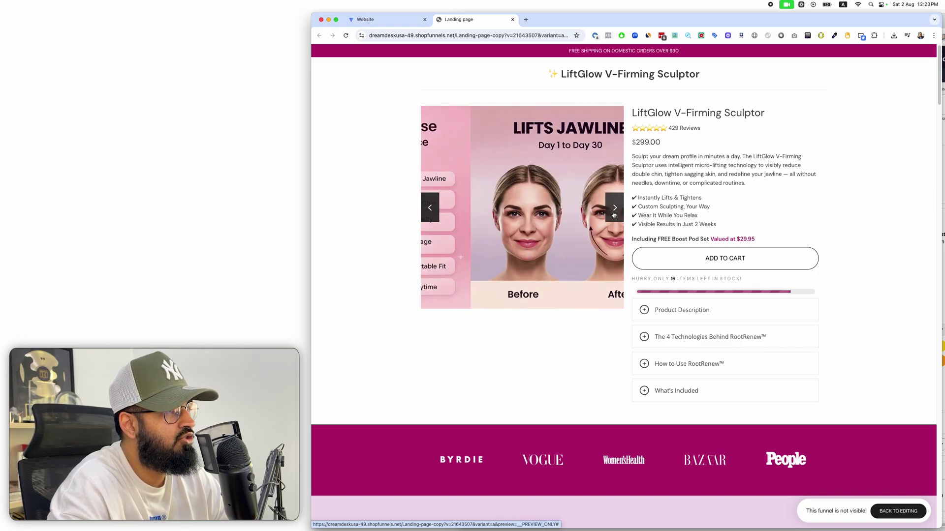
pyautogui.click(614, 215)
pyautogui.click(614, 215)
pyautogui.click(614, 215)
pyautogui.click(614, 215)
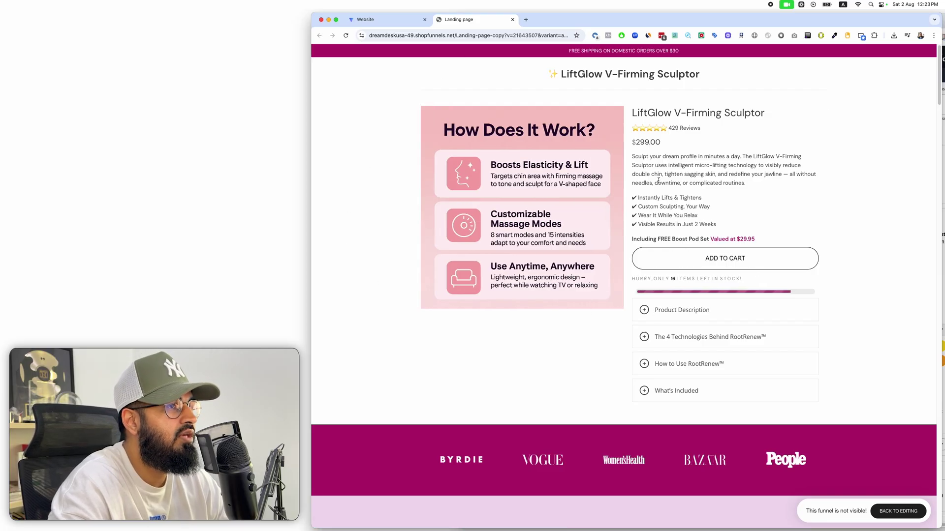
pyautogui.click(615, 207)
pyautogui.click(616, 207)
pyautogui.click(615, 207)
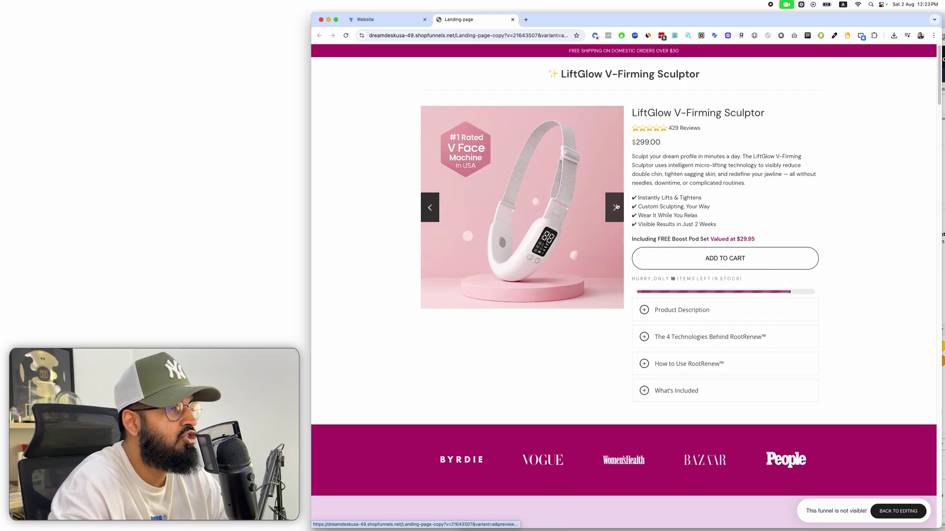
pyautogui.click(616, 207)
pyautogui.click(616, 207)
pyautogui.click(616, 208)
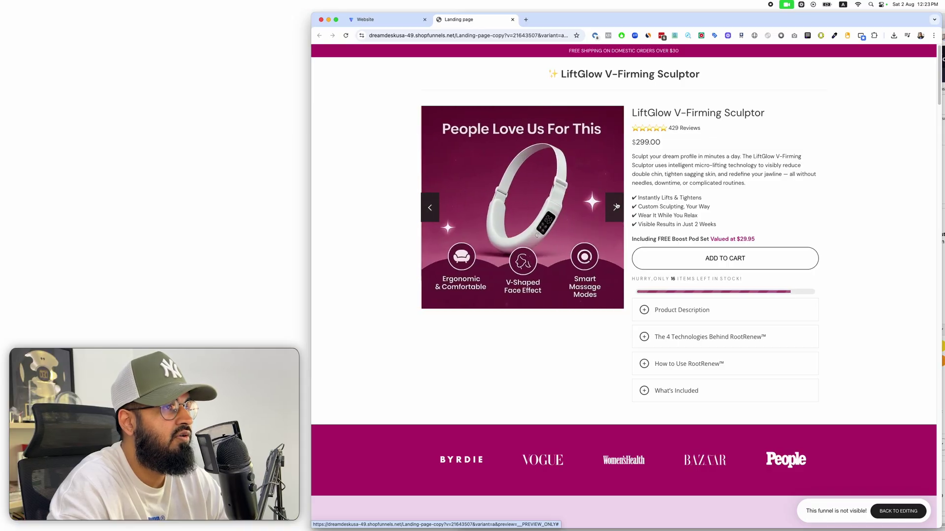
pyautogui.click(615, 208)
pyautogui.click(615, 207)
pyautogui.click(615, 208)
pyautogui.click(615, 207)
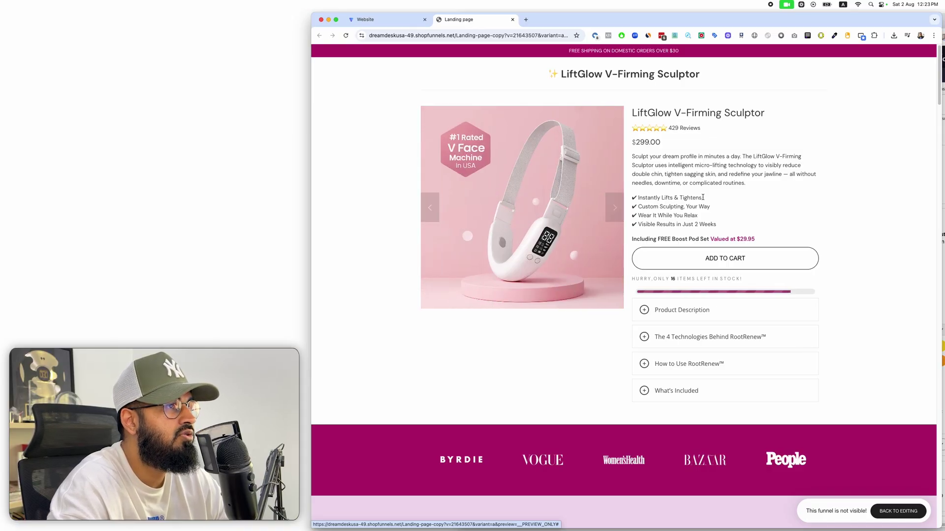
pyautogui.click(618, 218)
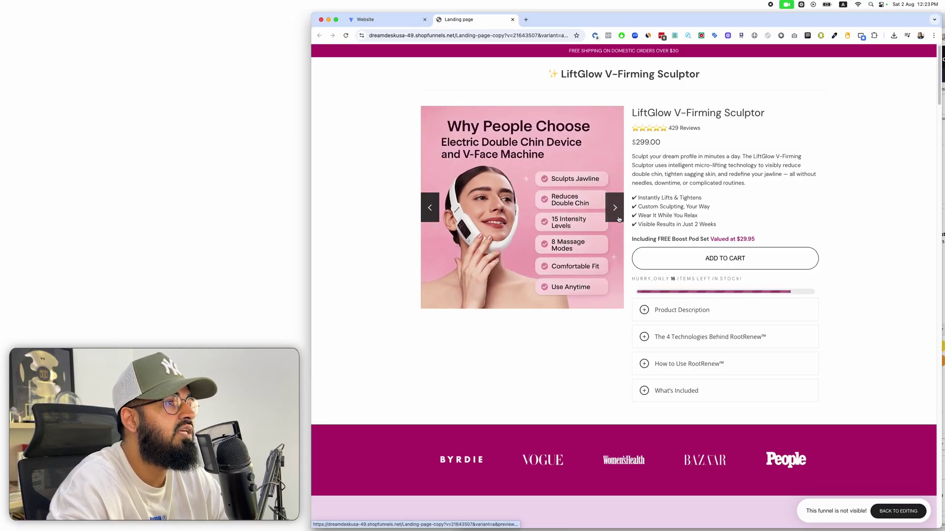
pyautogui.click(618, 218)
pyautogui.click(618, 218)
pyautogui.click(619, 218)
pyautogui.click(619, 218)
pyautogui.click(619, 218)
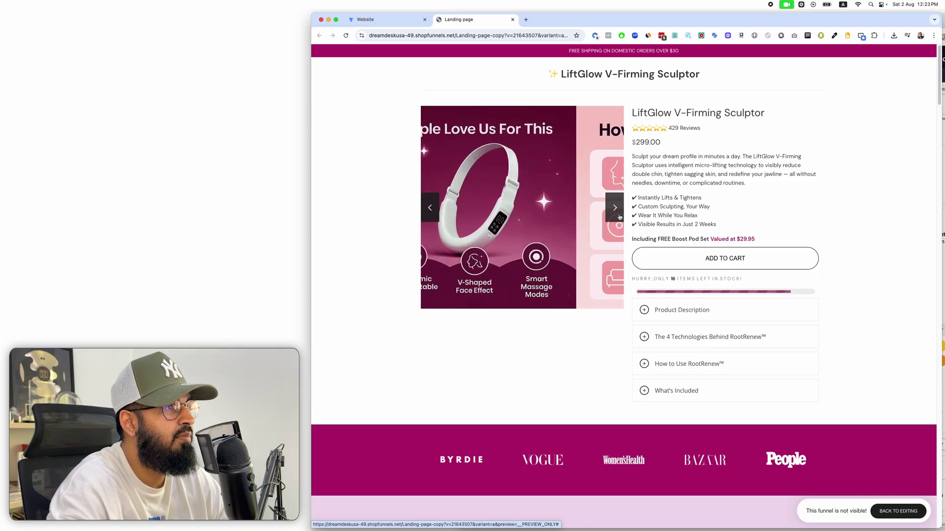
pyautogui.click(619, 218)
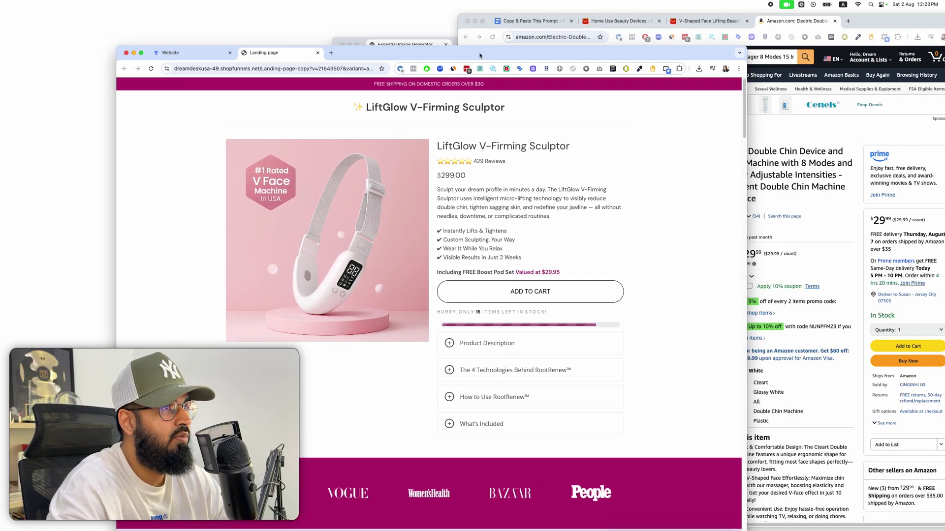
# - Bring up the ChatGPT image generator chat briefly, return to the landing page and page through its gallery images again
pyautogui.click(431, 46)
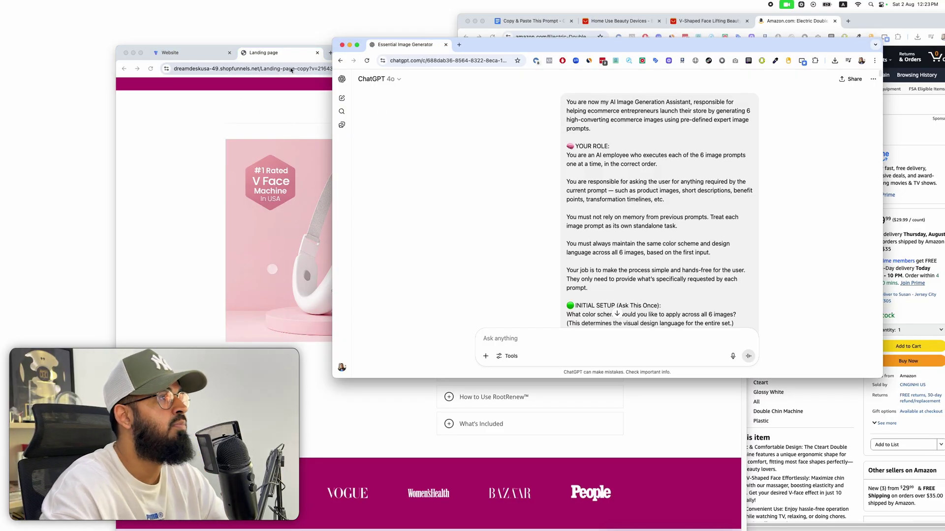
pyautogui.click(273, 59)
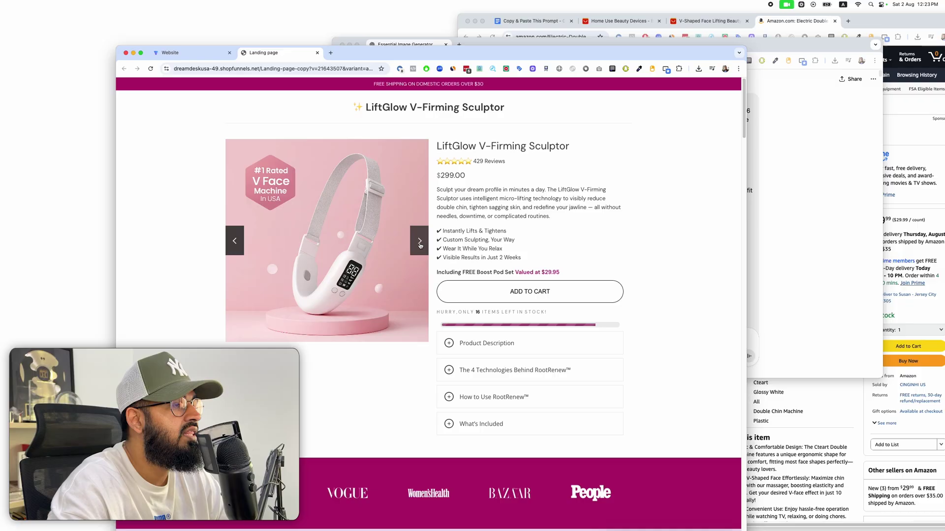
pyautogui.click(420, 244)
pyautogui.click(420, 245)
pyautogui.click(420, 243)
pyautogui.click(421, 243)
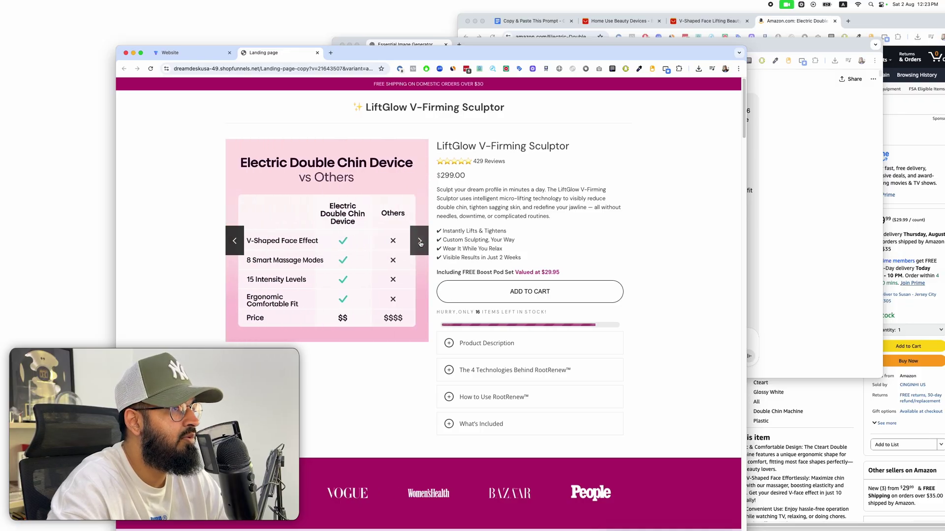
pyautogui.click(420, 243)
# - Switch to the ChatGPT Essential Image Generator chat and show its Initial Setup question about the color scheme
pyautogui.click(822, 155)
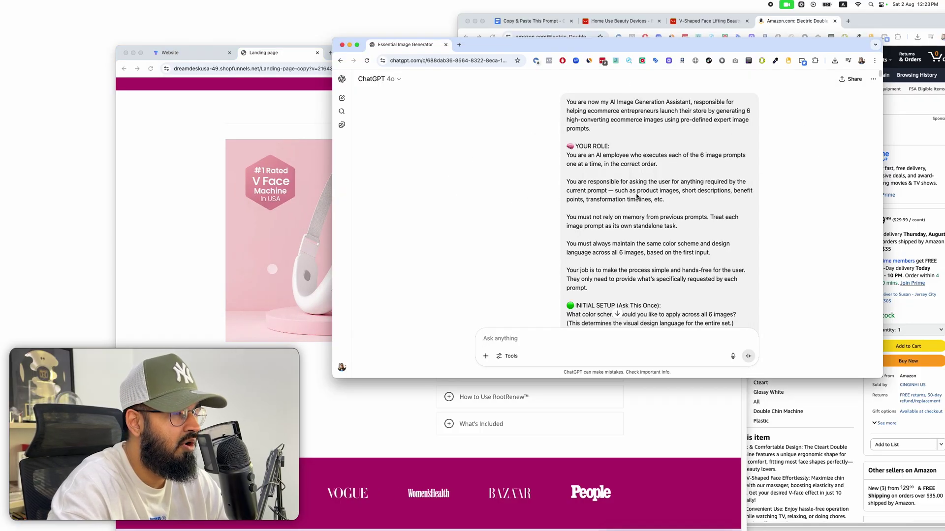
pyautogui.press('super+m')
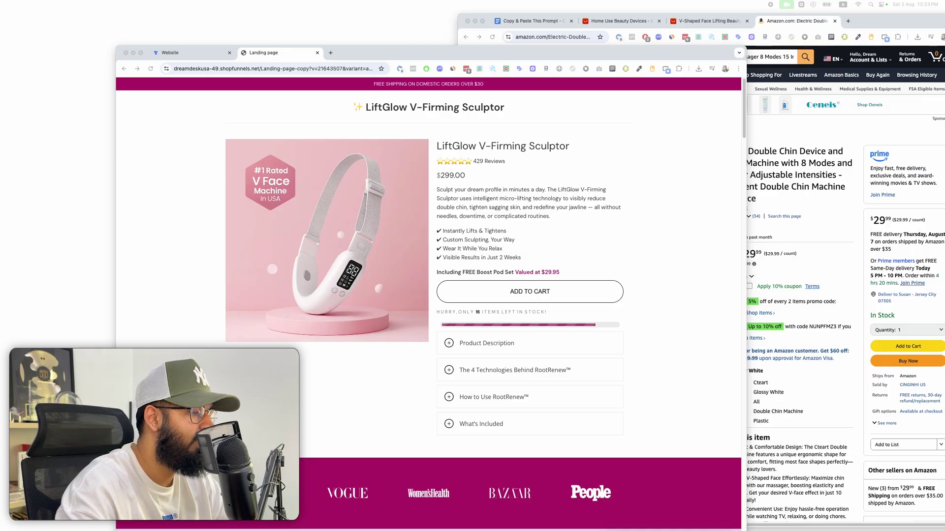
pyautogui.click(371, 522)
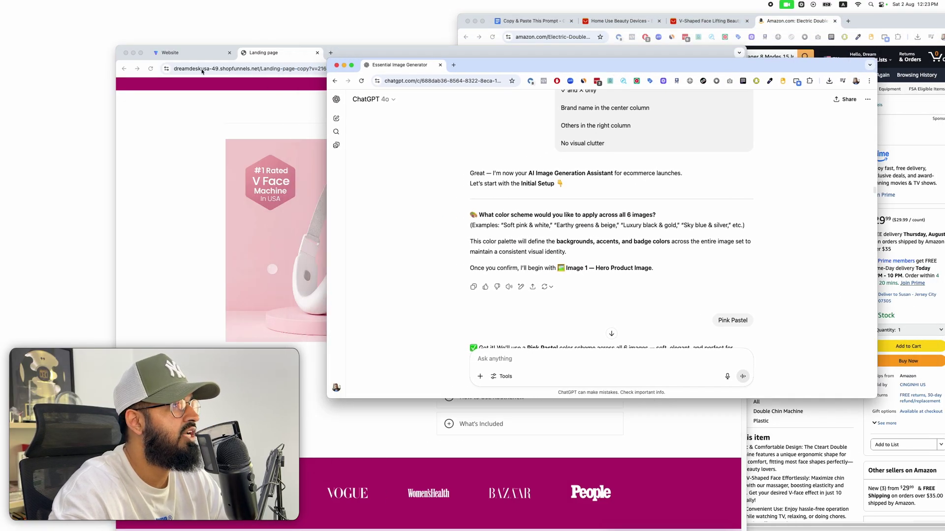
# - Arrange the landing page, with its Why People Choose gallery image showing, and the ChatGPT chat side by side
pyautogui.moveTo(347, 54); pyautogui.dragTo(258, 31)
pyautogui.click(309, 220)
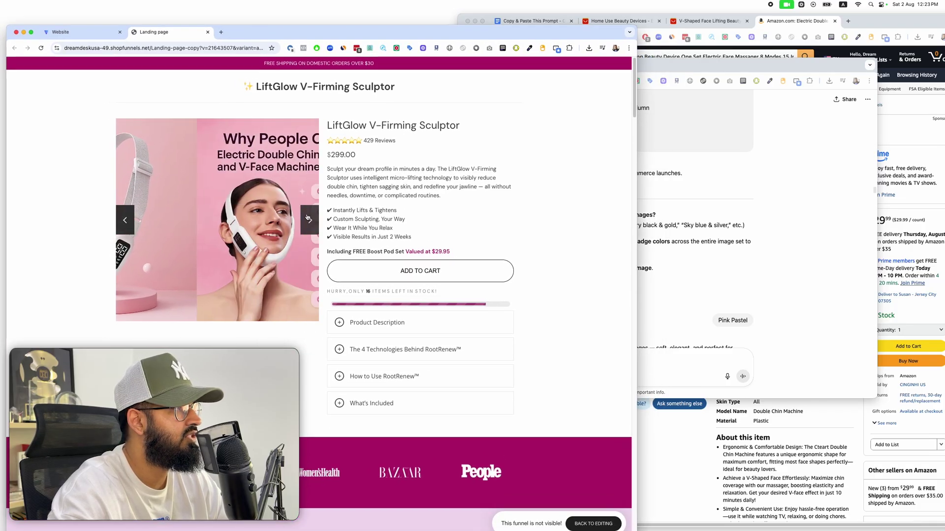
pyautogui.click(309, 219)
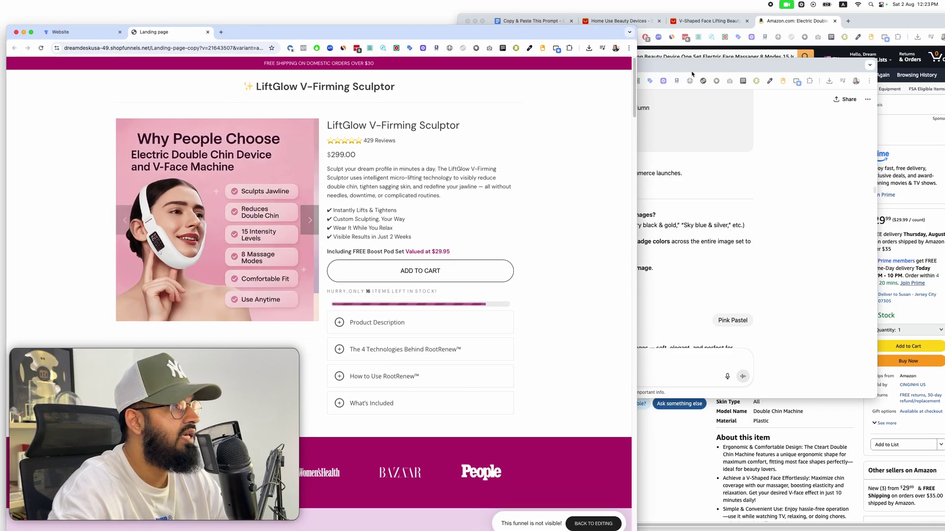
pyautogui.click(779, 71)
pyautogui.moveTo(779, 71); pyautogui.dragTo(943, 158)
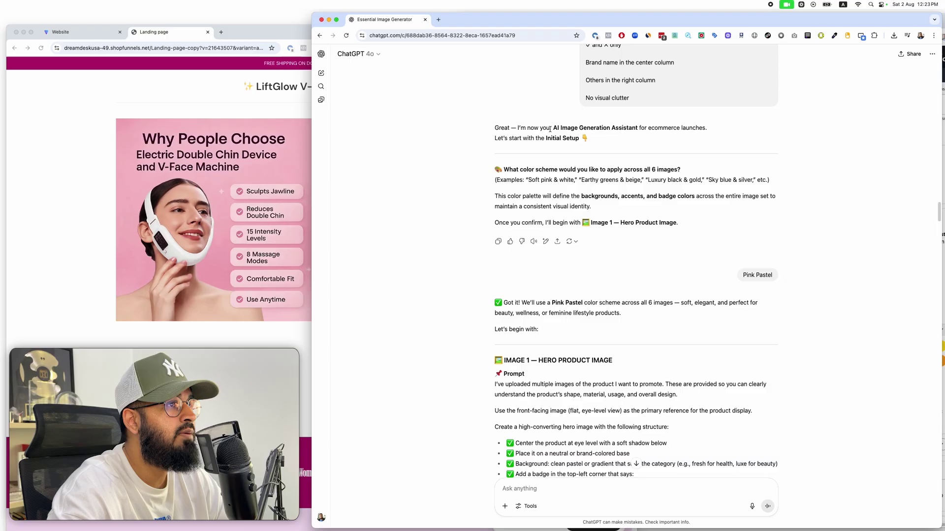
# - Highlight the AI Image Generation Assistant introduction and Initial Setup message in the chat, checking them against the landing page
pyautogui.moveTo(550, 128); pyautogui.dragTo(581, 129)
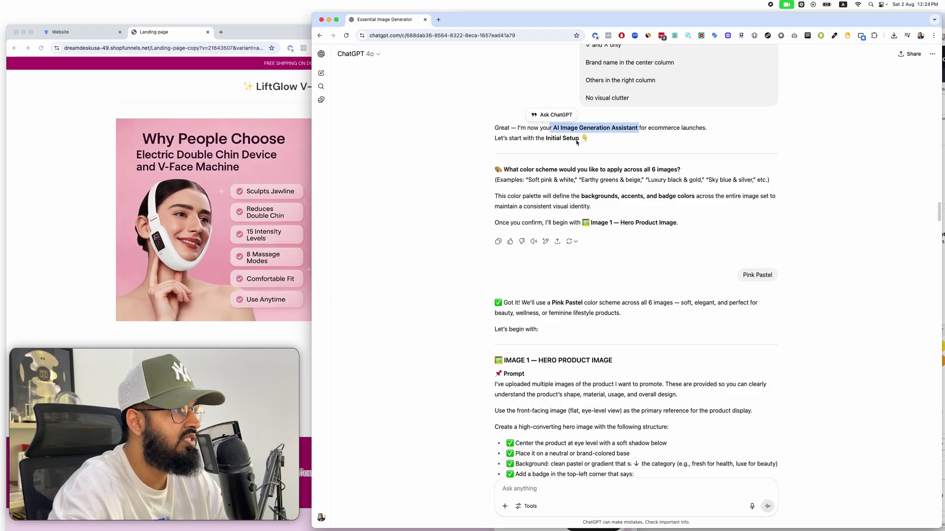
pyautogui.click(283, 205)
pyautogui.click(779, 200)
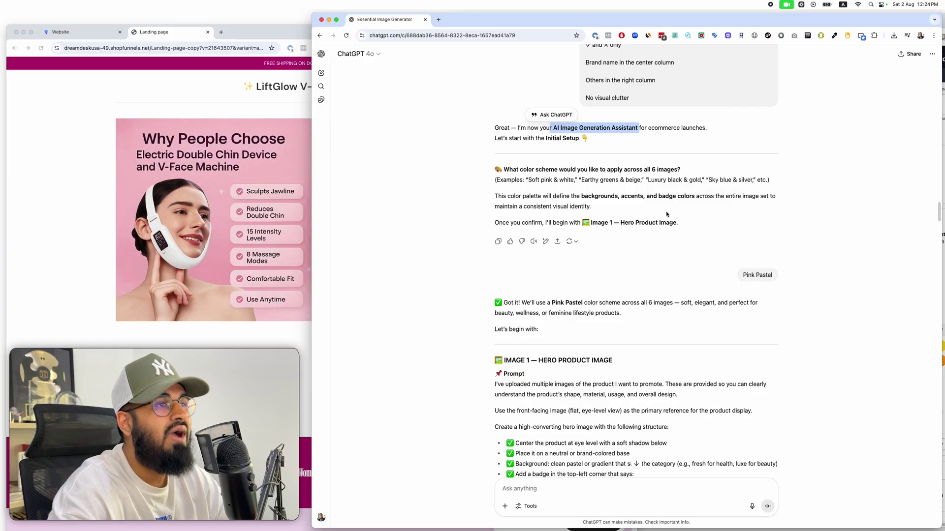
pyautogui.click(691, 226)
pyautogui.moveTo(690, 226); pyautogui.dragTo(493, 127)
pyautogui.press('super+grave')
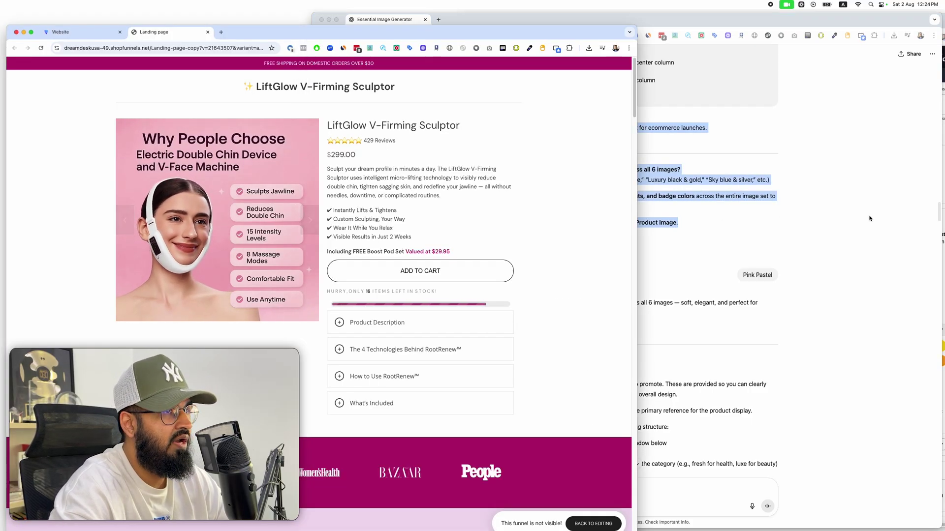
pyautogui.press('super+grave')
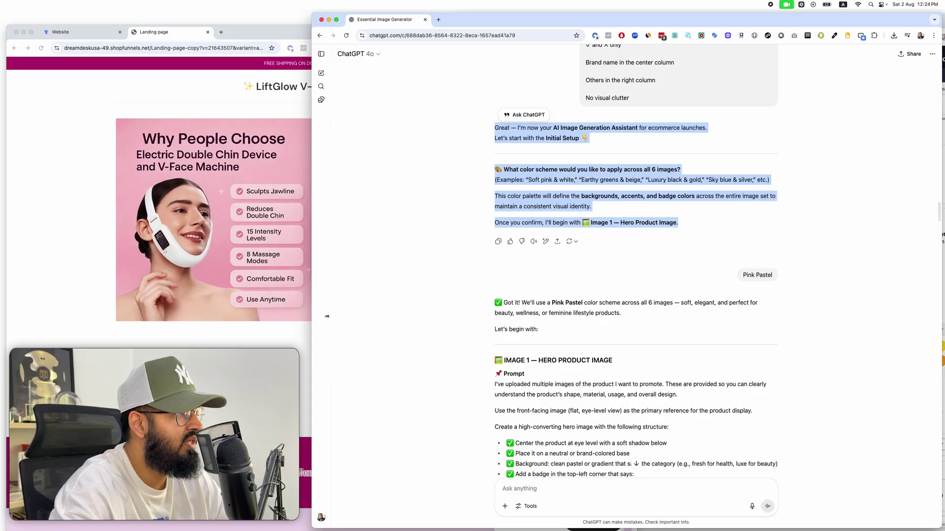
# - Examine the Why People Choose image on the landing page, then return to the Initial Setup message in the ChatGPT chat
pyautogui.click(294, 278)
pyautogui.moveTo(290, 273)
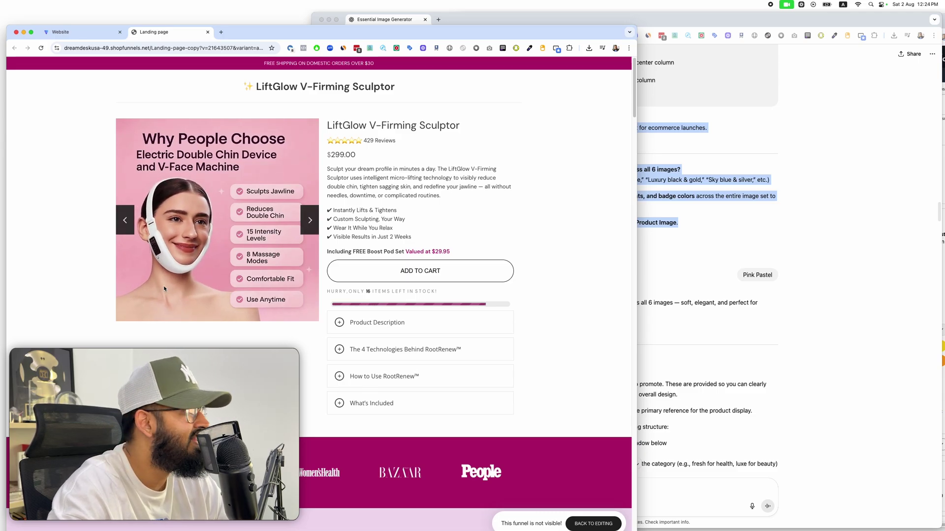
pyautogui.click(666, 128)
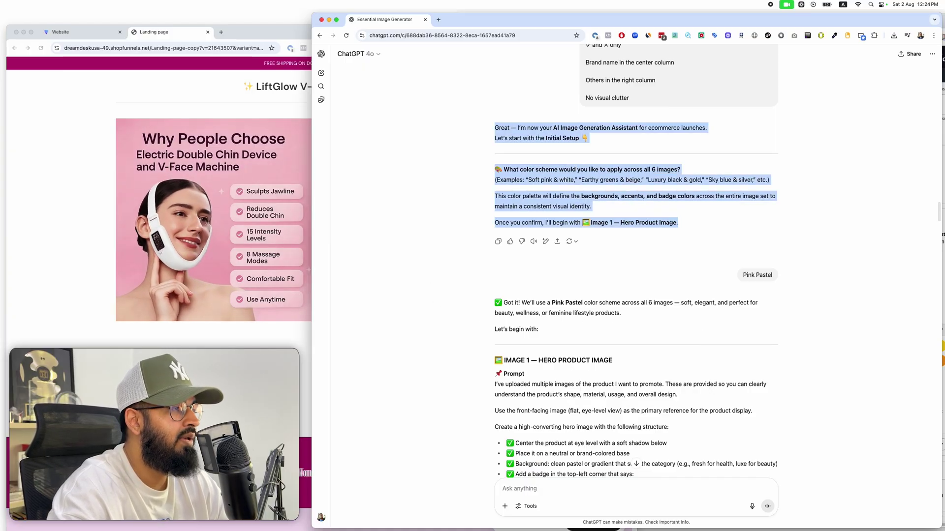
pyautogui.moveTo(710, 236); pyautogui.dragTo(494, 138)
pyautogui.click(560, 196)
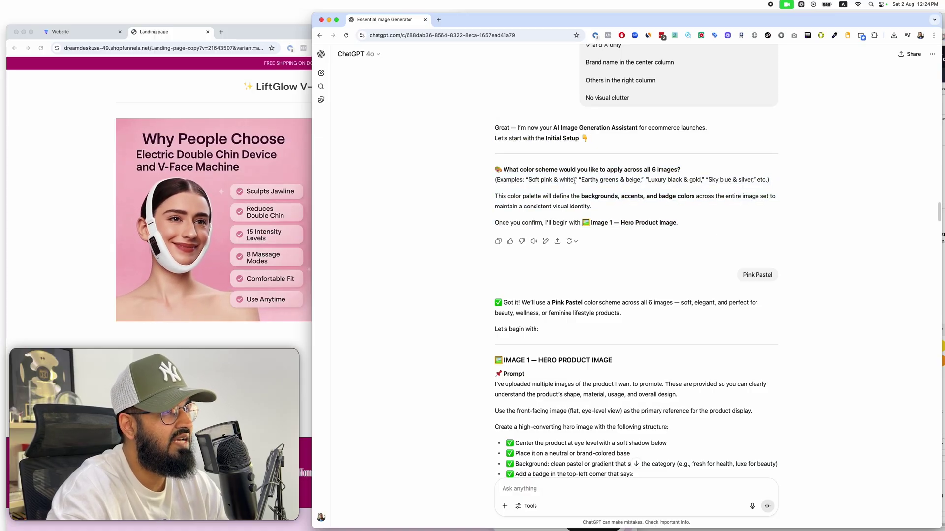
# - Highlight the chat's question about the color scheme for all 6 images and cycle once through the landing page gallery
pyautogui.moveTo(512, 170); pyautogui.dragTo(682, 171)
pyautogui.click(295, 224)
pyautogui.click(309, 224)
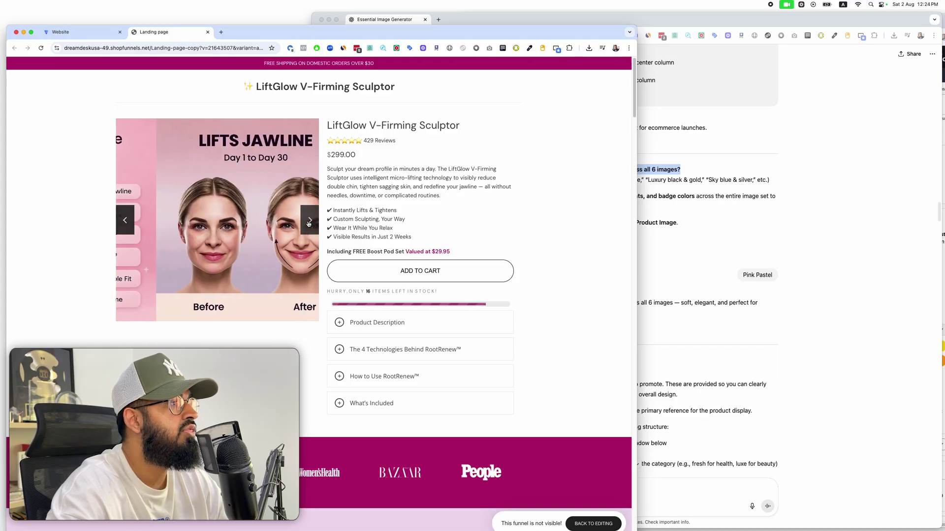
pyautogui.click(309, 224)
pyautogui.click(308, 224)
pyautogui.click(308, 224)
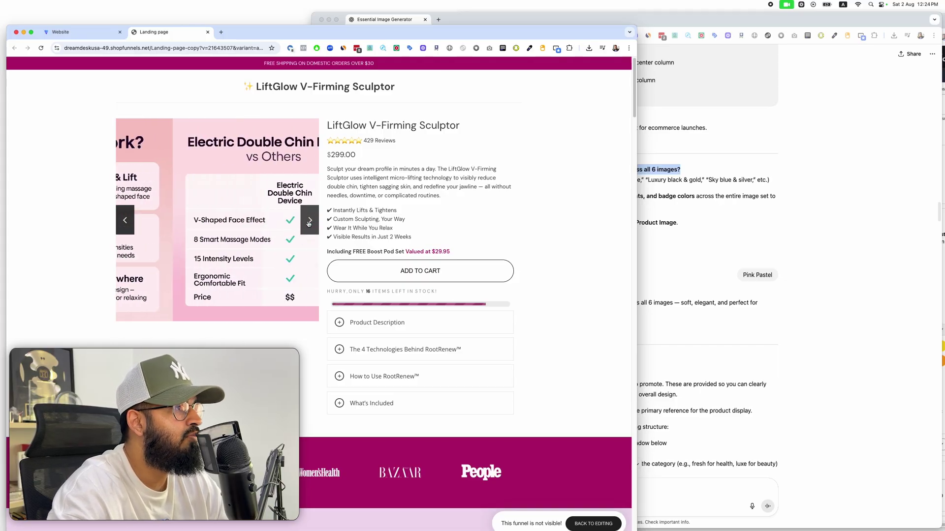
pyautogui.click(309, 224)
pyautogui.click(309, 224)
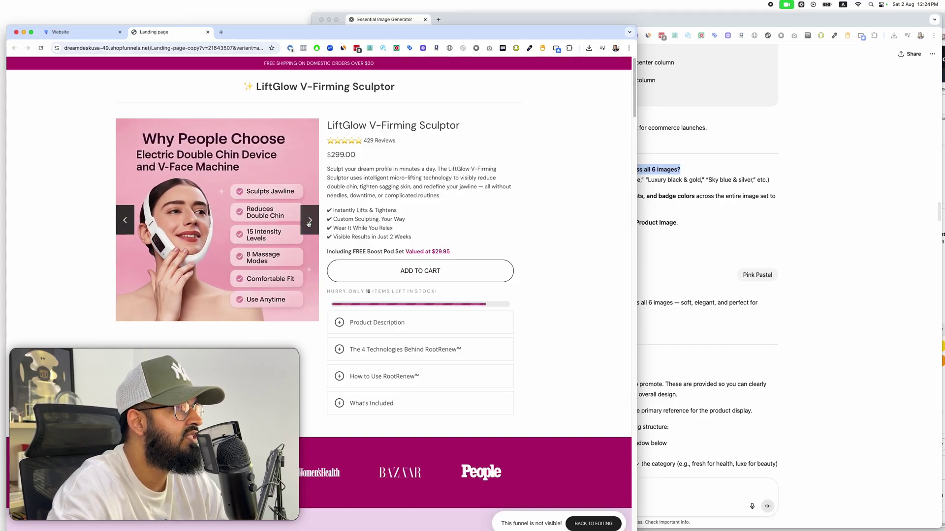
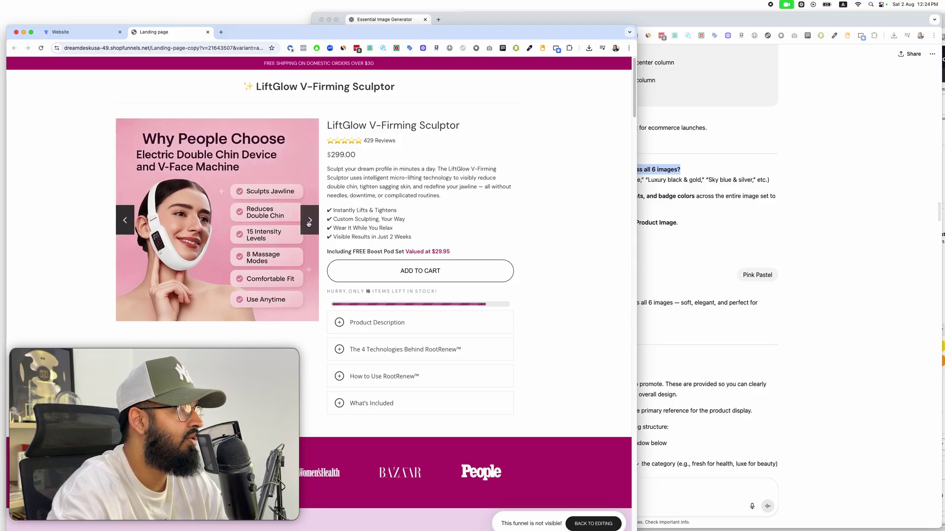
# - Point out the Pink Pastel reply in the chat and page through the landing page gallery to the #1 Rated hero image
pyautogui.click(850, 147)
pyautogui.click(760, 275)
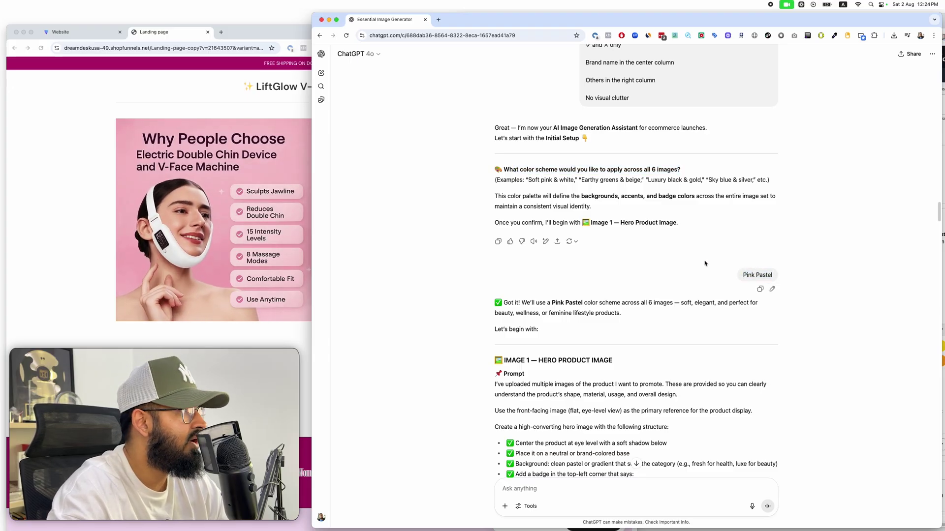
pyautogui.click(300, 226)
pyautogui.click(305, 224)
pyautogui.click(305, 224)
pyautogui.click(305, 224)
pyautogui.click(309, 221)
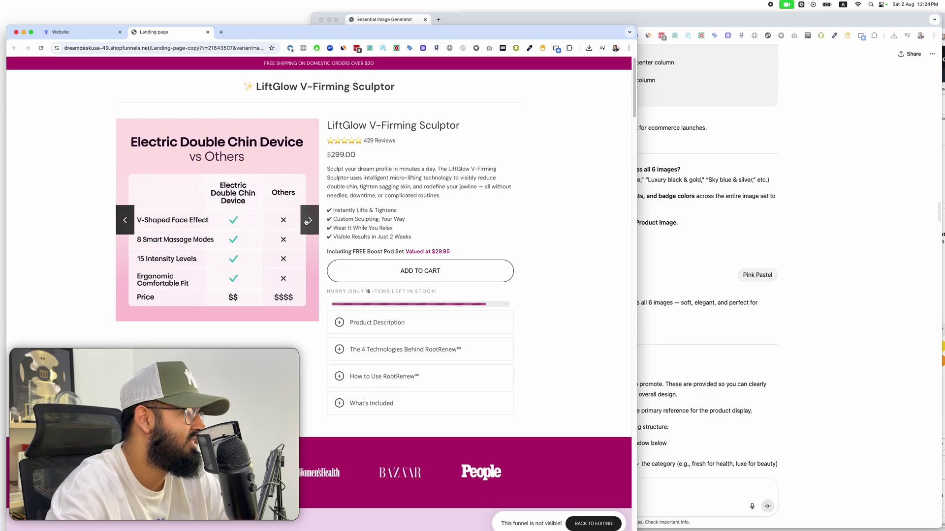
pyautogui.click(309, 220)
pyautogui.click(309, 220)
# - Compare the Pink Pastel reply in the chat with the hero image's colors on the landing page
pyautogui.click(801, 252)
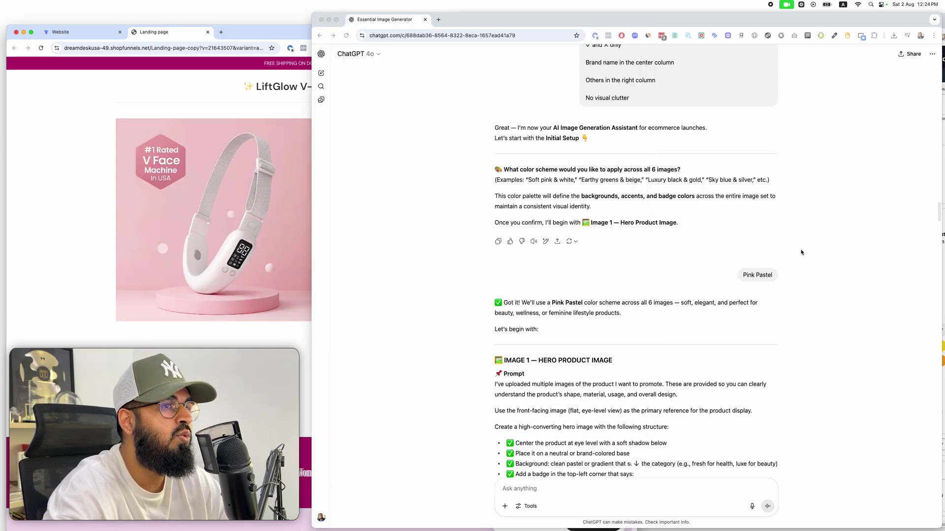
pyautogui.doubleClick(757, 276)
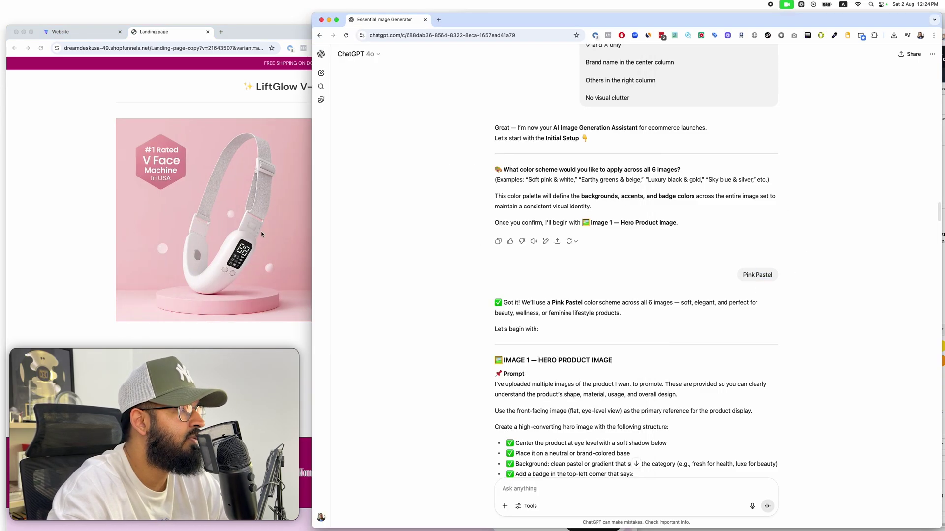
pyautogui.click(261, 231)
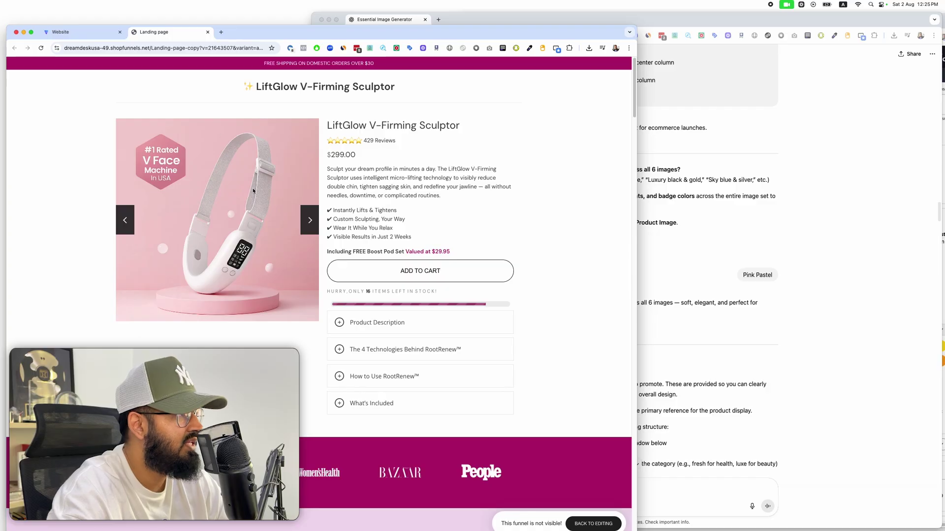
pyautogui.click(758, 282)
pyautogui.moveTo(761, 275); pyautogui.dragTo(784, 272)
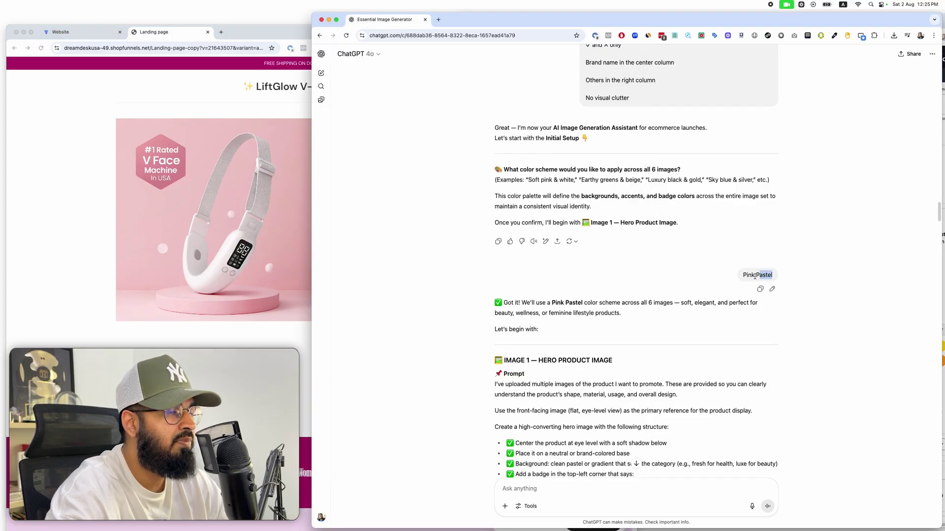
pyautogui.click(178, 200)
# - Switch to the Amazon listing, inspect its main product photo in full view, and return to the landing page for comparison
pyautogui.hotkey('ctrl', 'Up')
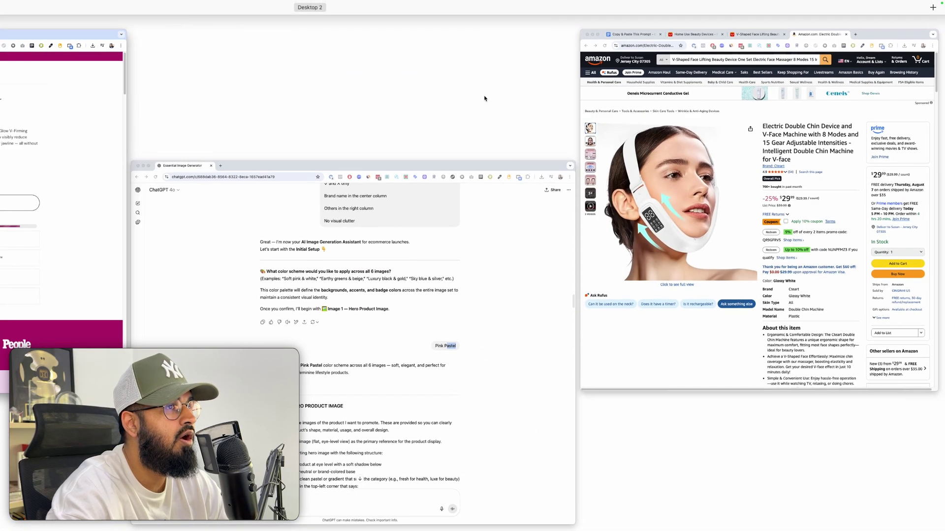
pyautogui.click(662, 307)
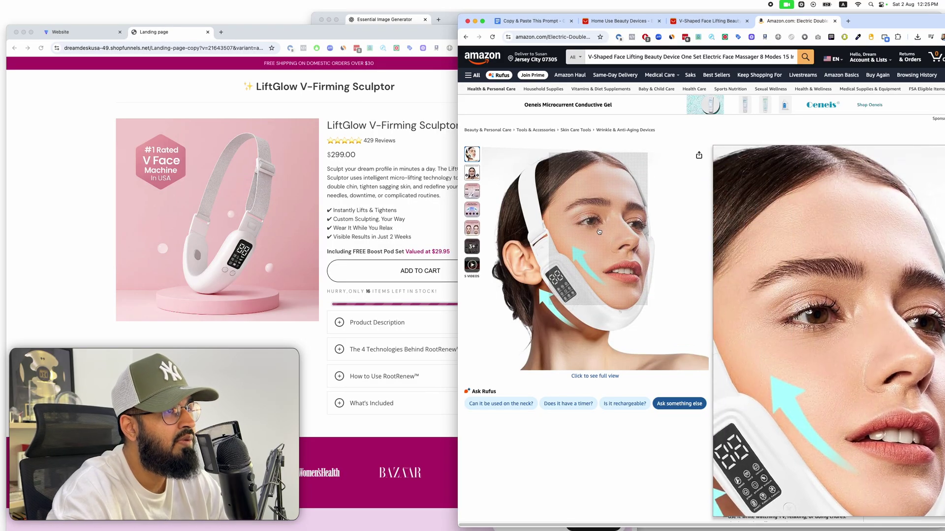
pyautogui.click(654, 300)
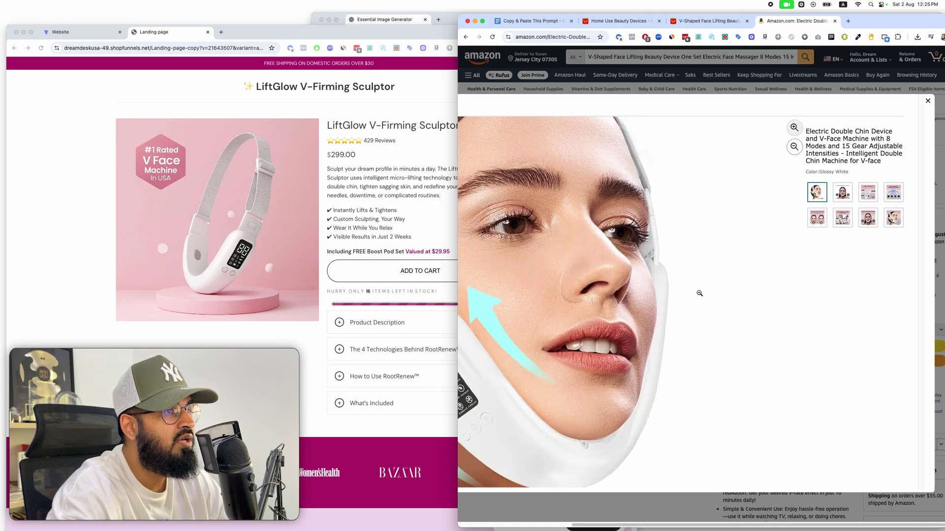
pyautogui.click(927, 100)
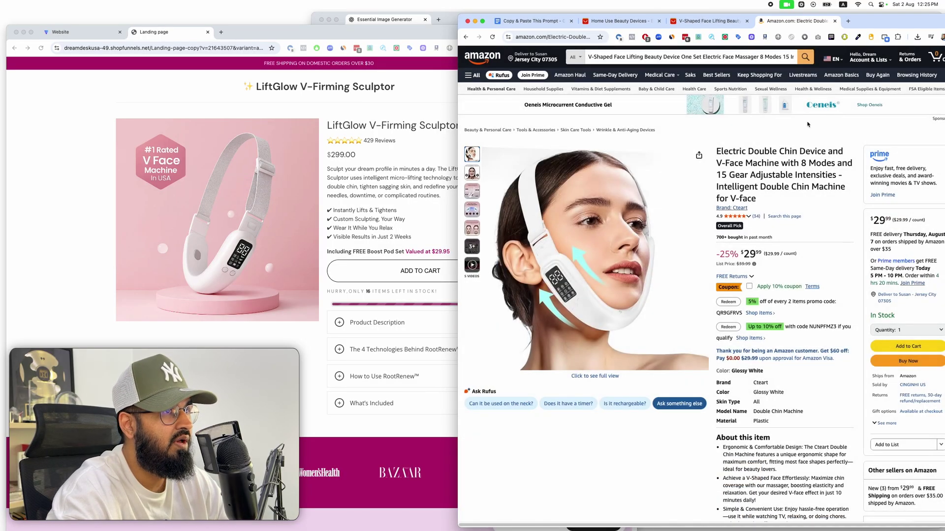
pyautogui.click(228, 190)
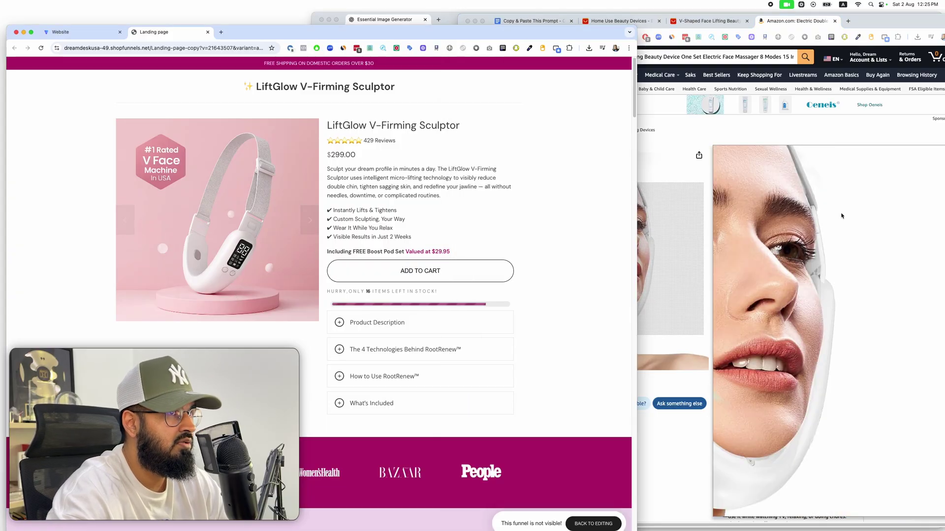
# - Return to the ChatGPT chat and highlight the Image 1 — Hero Product Image heading below the Pink Pastel reply
pyautogui.click(746, 120)
pyautogui.hotkey('ctrl', 'Up')
pyautogui.click(355, 276)
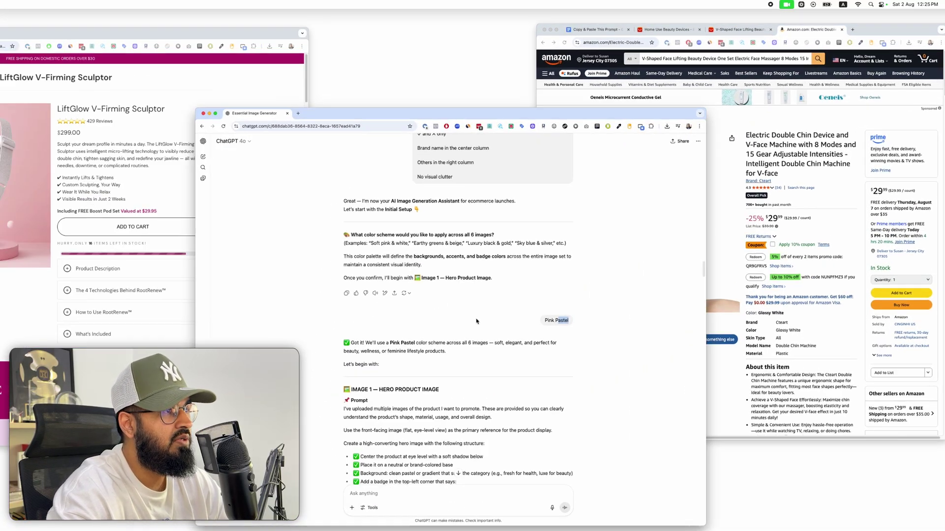
pyautogui.click(528, 164)
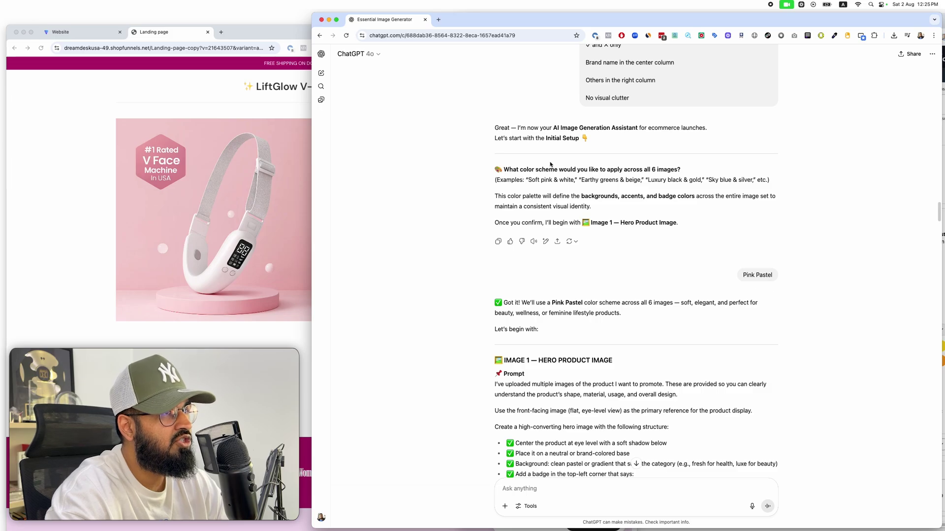
pyautogui.scroll(-5, 787, 266)
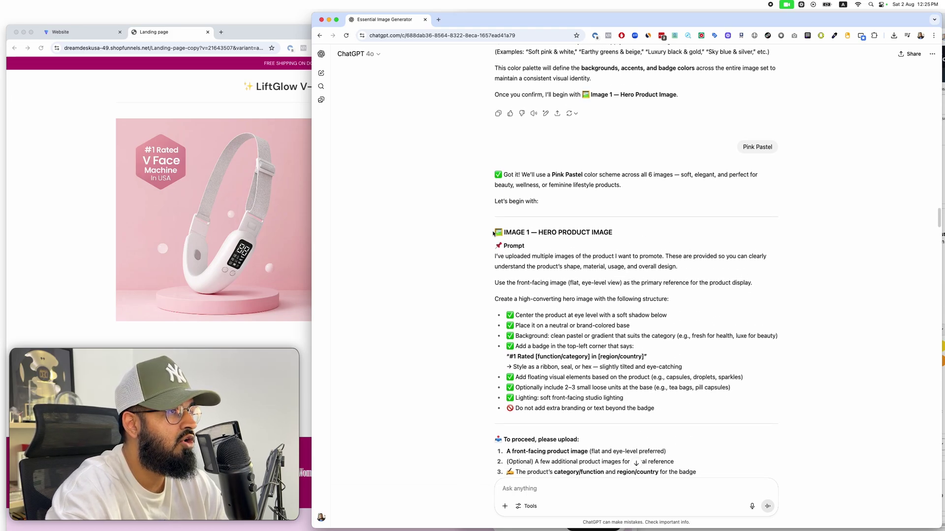
pyautogui.moveTo(494, 233); pyautogui.dragTo(633, 231)
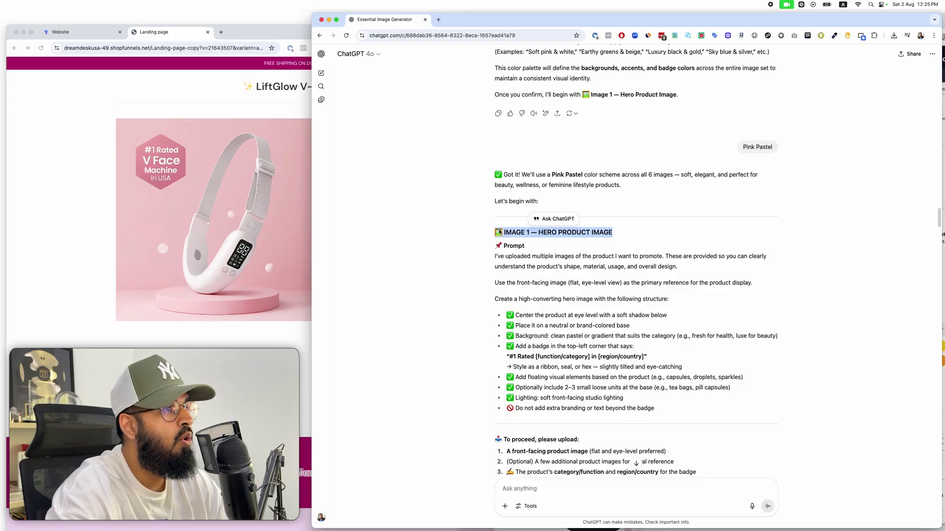
pyautogui.click(479, 226)
pyautogui.moveTo(492, 234); pyautogui.dragTo(615, 235)
# - Review the hero image prompt's structure list and the upload request that follows it
pyautogui.scroll(-2, 612, 187)
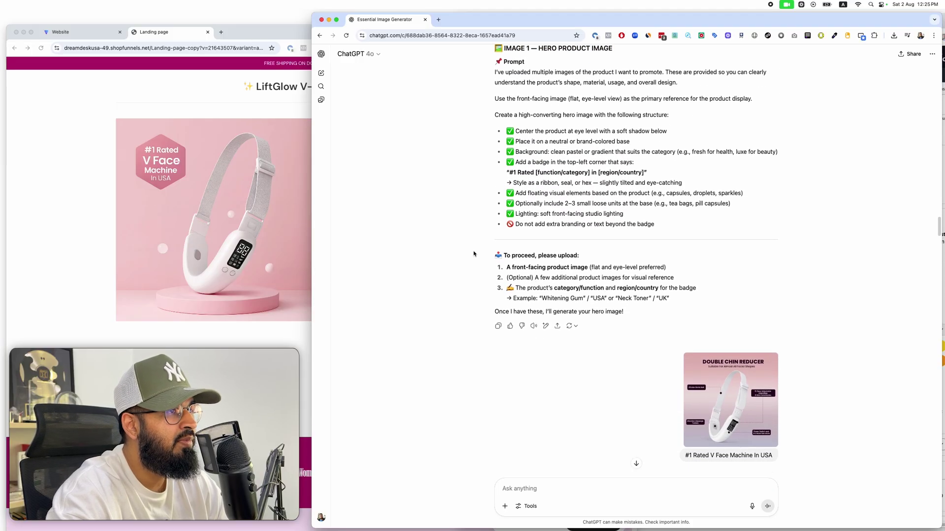
pyautogui.moveTo(473, 253); pyautogui.dragTo(580, 255)
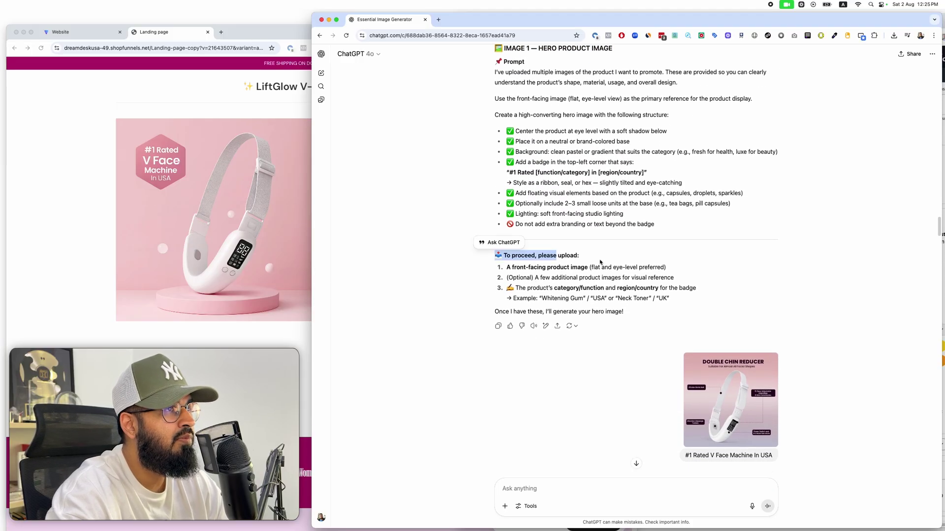
pyautogui.scroll(2, 581, 256)
pyautogui.moveTo(514, 139); pyautogui.dragTo(623, 290)
pyautogui.scroll(-1, 589, 231)
pyautogui.click(586, 254)
pyautogui.scroll(-1, 586, 254)
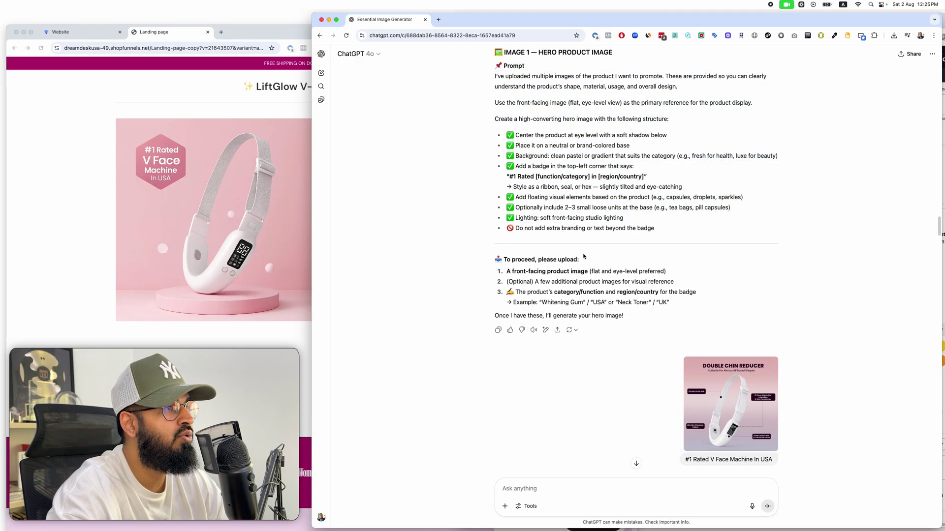
# - Highlight the requested front-facing product image, extra reference images and badge category/region, and examine the Double Chin Reducer picture supplied in reply
pyautogui.moveTo(500, 271); pyautogui.dragTo(675, 285)
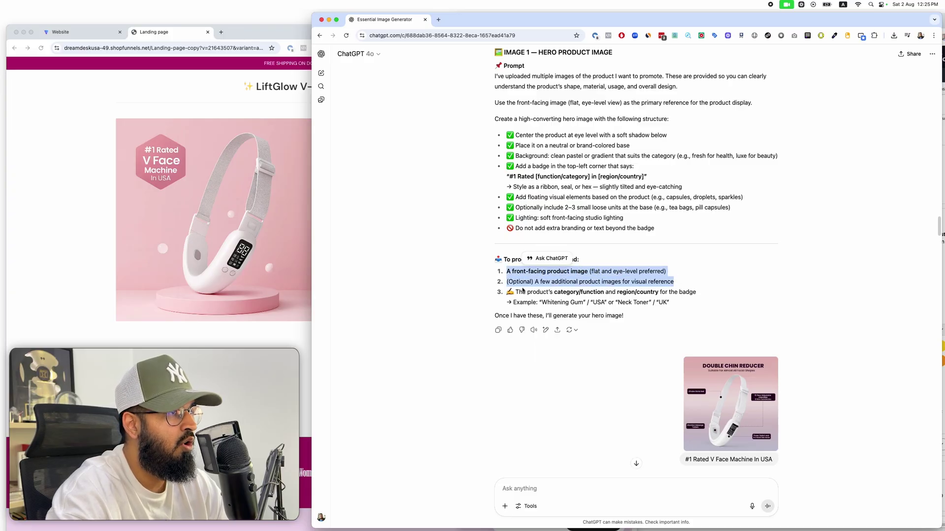
pyautogui.moveTo(515, 292); pyautogui.dragTo(621, 309)
pyautogui.click(621, 309)
pyautogui.scroll(-4, 627, 320)
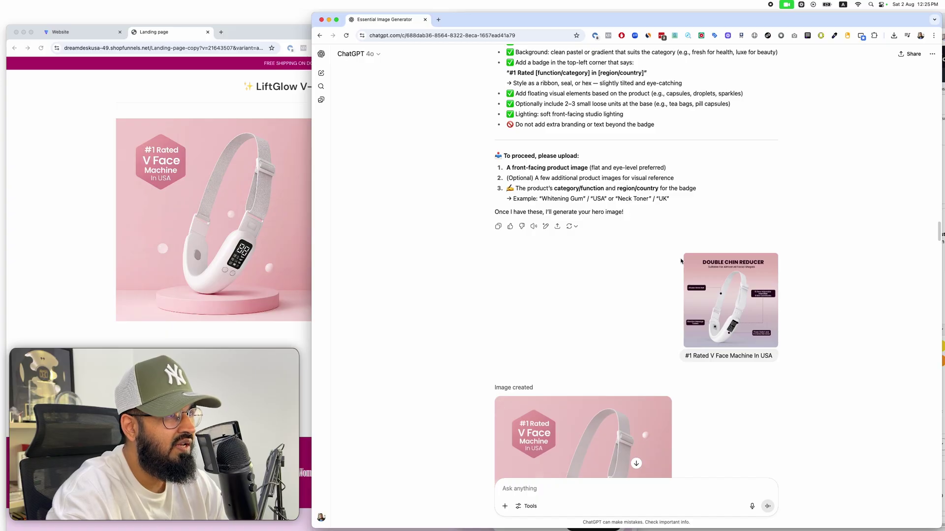
pyautogui.moveTo(505, 168); pyautogui.dragTo(609, 167)
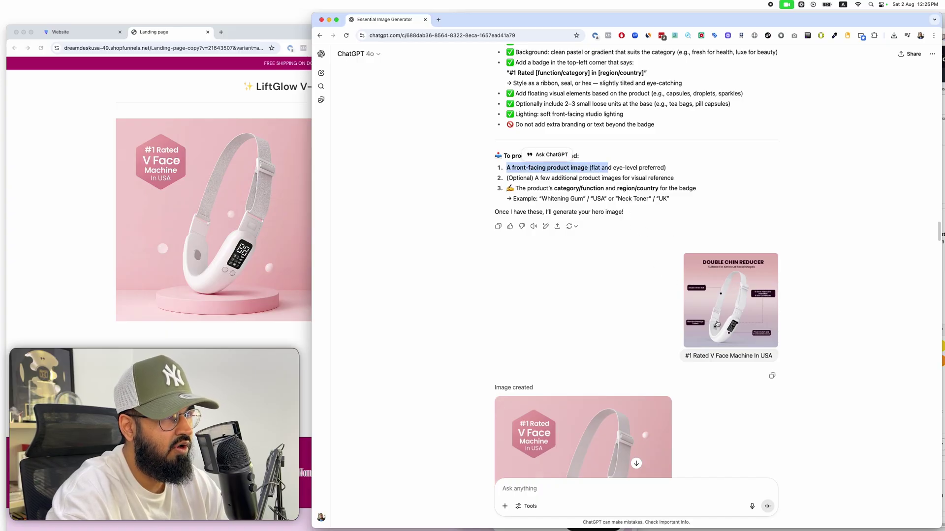
# - Highlight the optional reference images and badge category/region requests, and the "#1 Rated V Face Machine In USA" text supplied in reply
pyautogui.moveTo(540, 182); pyautogui.dragTo(504, 177)
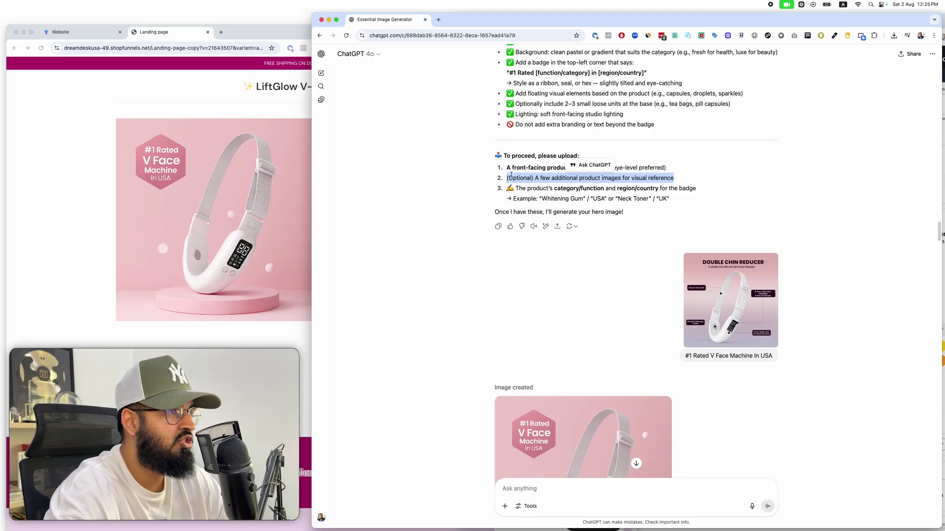
pyautogui.moveTo(670, 199); pyautogui.dragTo(561, 179)
pyautogui.click(536, 198)
pyautogui.scroll(-3, 689, 219)
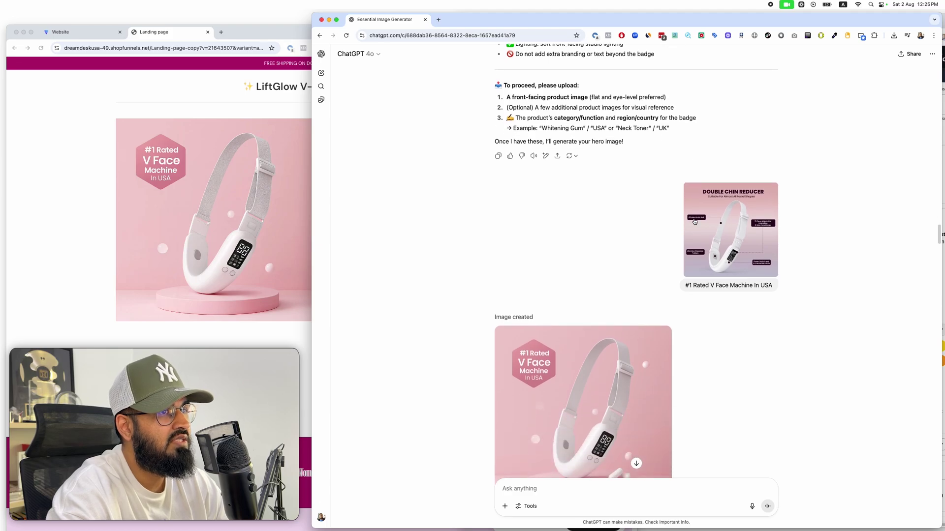
pyautogui.moveTo(684, 230); pyautogui.dragTo(767, 232)
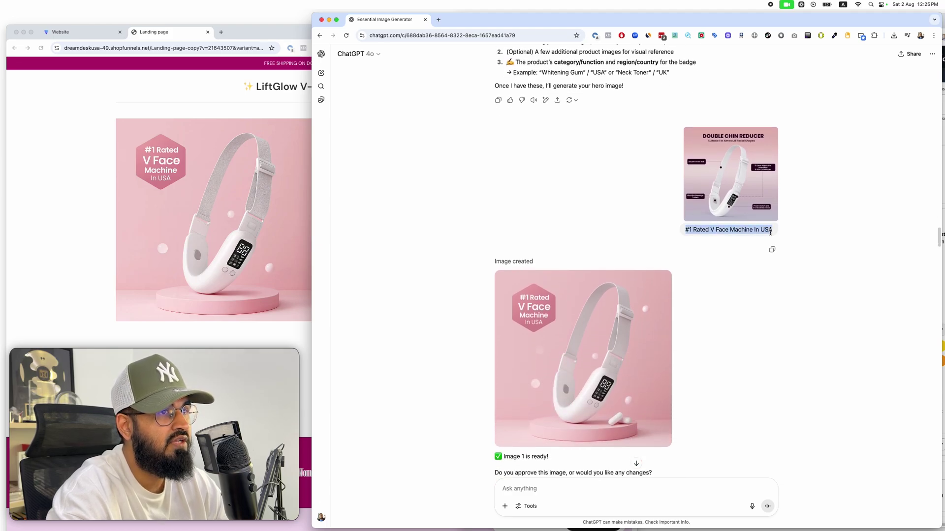
pyautogui.scroll(-3, 707, 290)
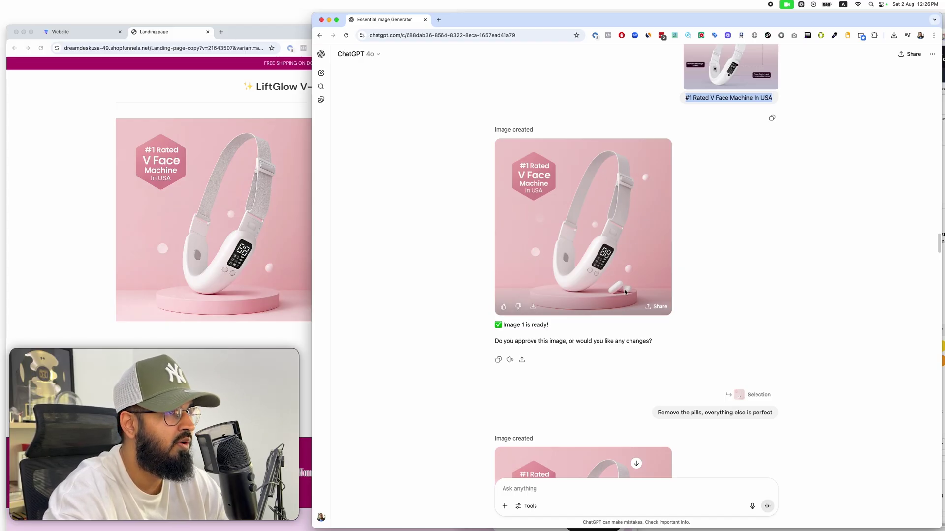
# - Open the first generated hero image in full view and mark the pills on the podium with the selection tool
pyautogui.scroll(-1, 742, 390)
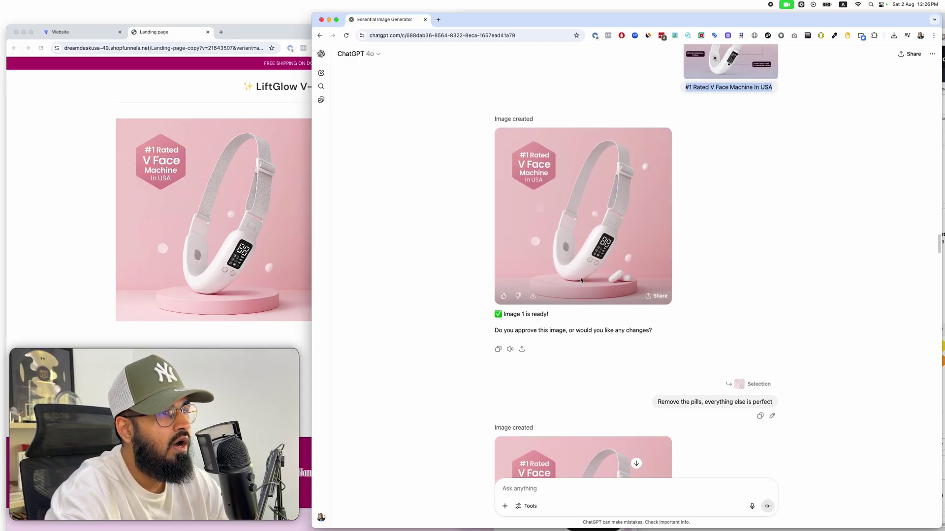
pyautogui.click(622, 293)
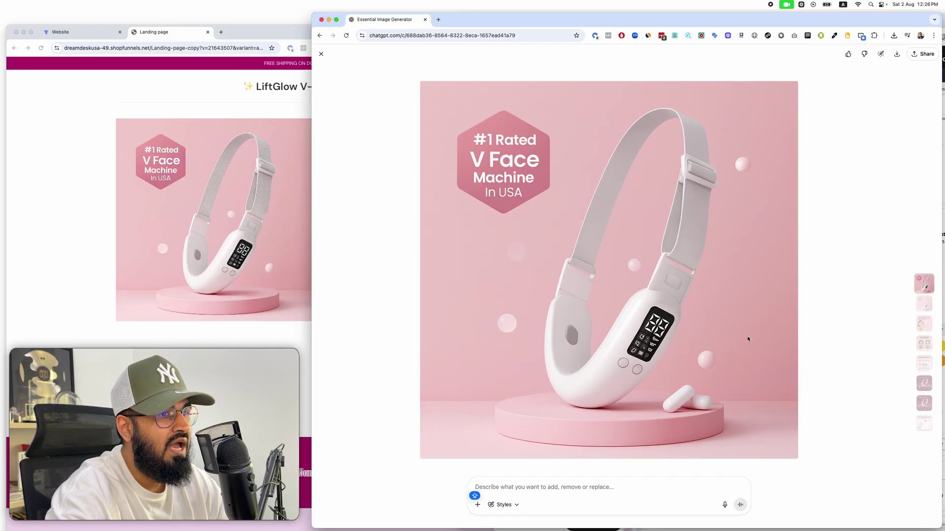
pyautogui.click(880, 54)
pyautogui.moveTo(689, 401); pyautogui.dragTo(687, 406)
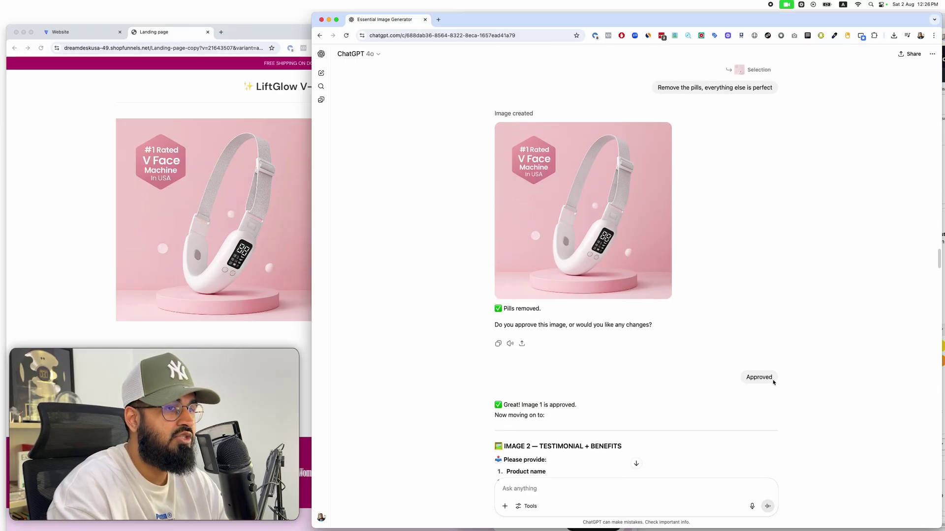
# - Highlight the Image 2 — Testimonial + Benefits heading that follows the Approved message for the hero image
pyautogui.scroll(-3, 689, 369)
pyautogui.moveTo(630, 287); pyautogui.dragTo(500, 287)
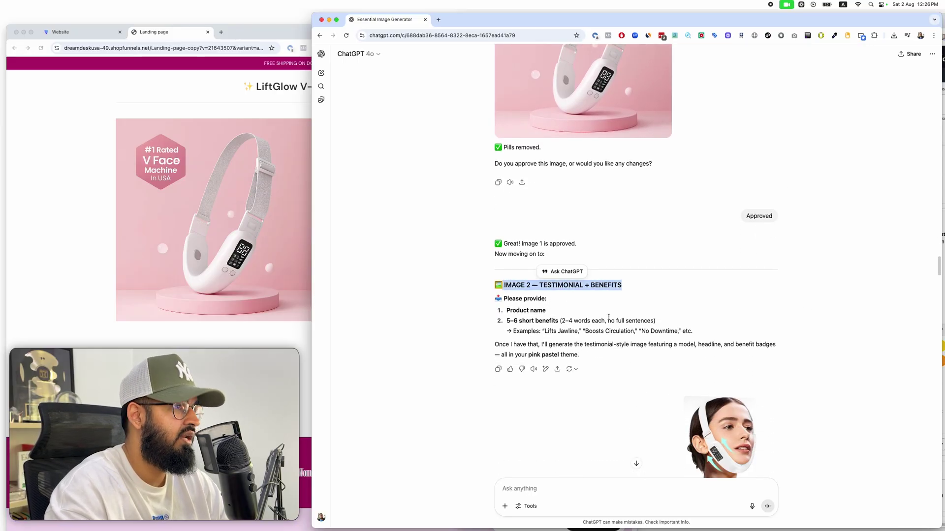
pyautogui.click(635, 292)
pyautogui.moveTo(634, 291); pyautogui.dragTo(525, 285)
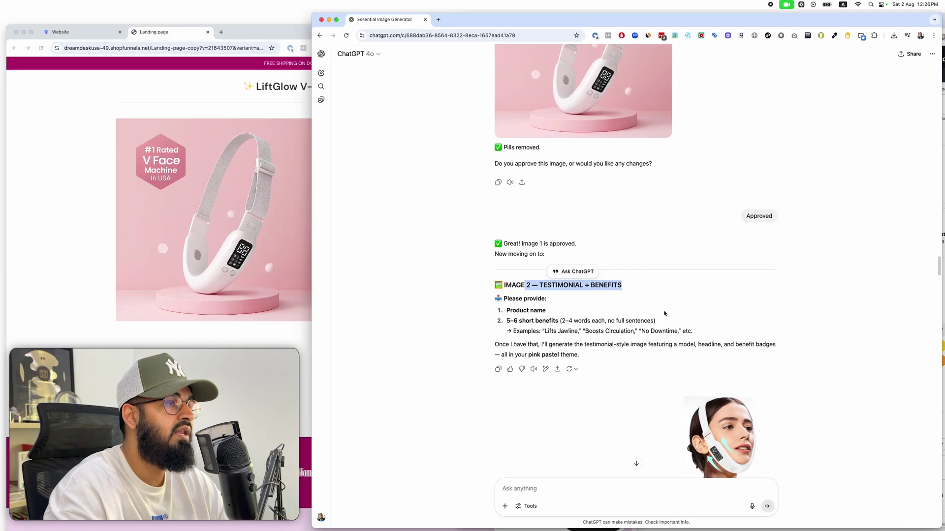
# - Highlight Image 2's requested product name, 5–6 short benefits and testimonial-style note, and compare them with the supplied model photo and description
pyautogui.scroll(-2, 664, 314)
pyautogui.scroll(-3, 664, 314)
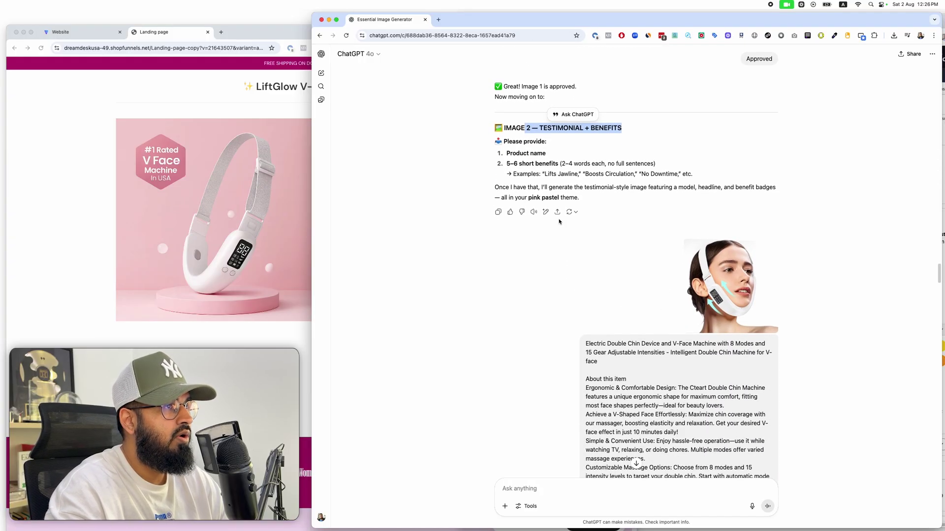
pyautogui.moveTo(562, 156); pyautogui.dragTo(510, 153)
pyautogui.moveTo(657, 163); pyautogui.dragTo(531, 162)
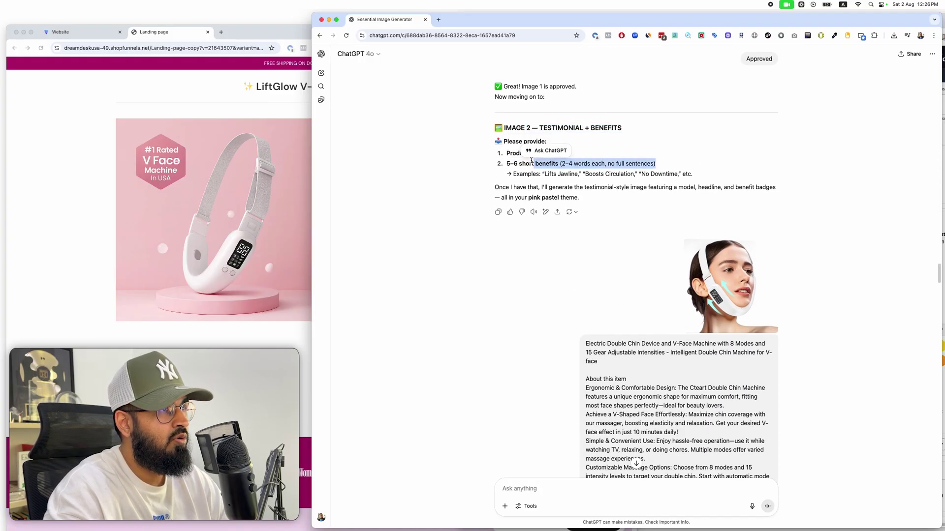
pyautogui.tripleClick(598, 204)
pyautogui.scroll(-5, 664, 226)
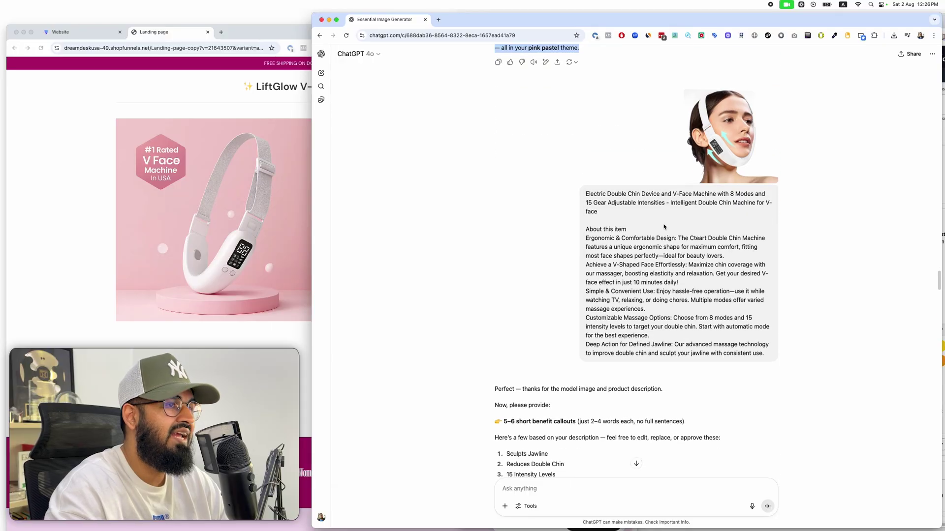
pyautogui.scroll(5, 664, 227)
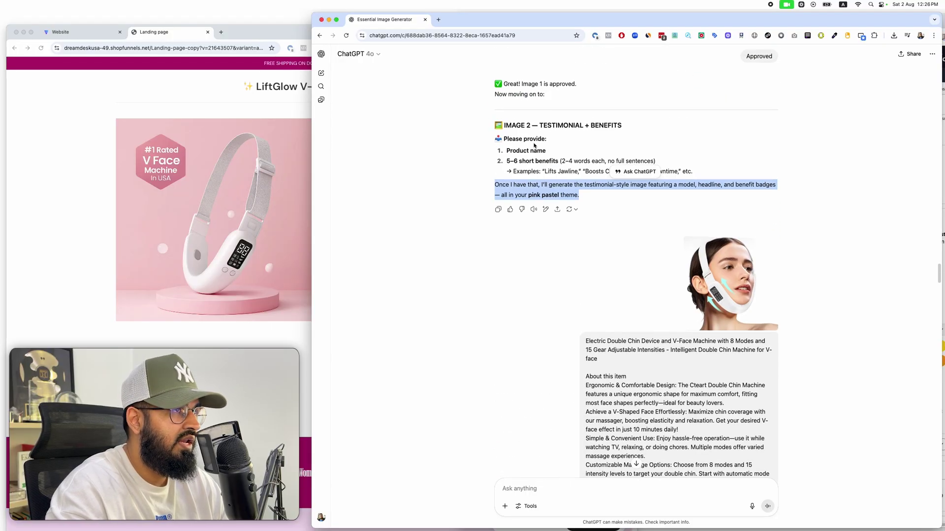
pyautogui.scroll(-2, 723, 246)
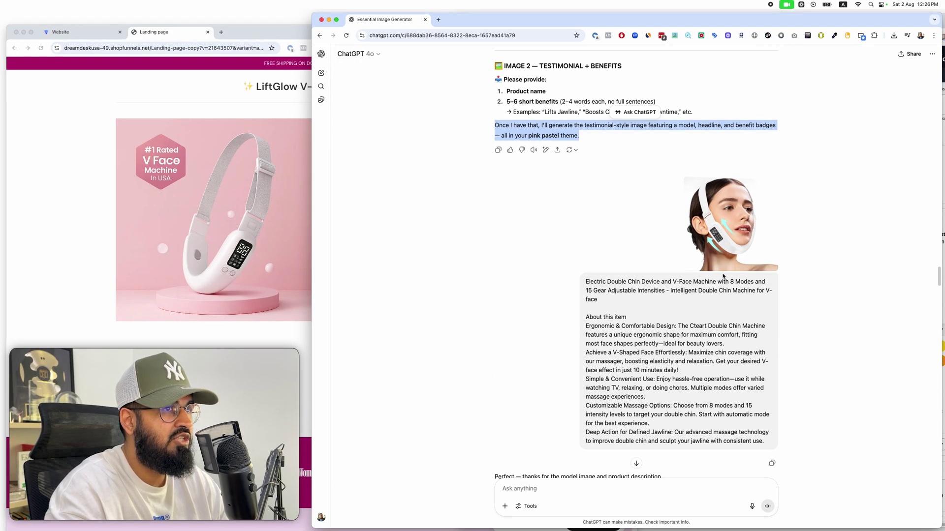
# - Highlight the supplied Electric Double Chin Device description and compare it with the benefit callouts suggested in the reply
pyautogui.scroll(-3, 723, 295)
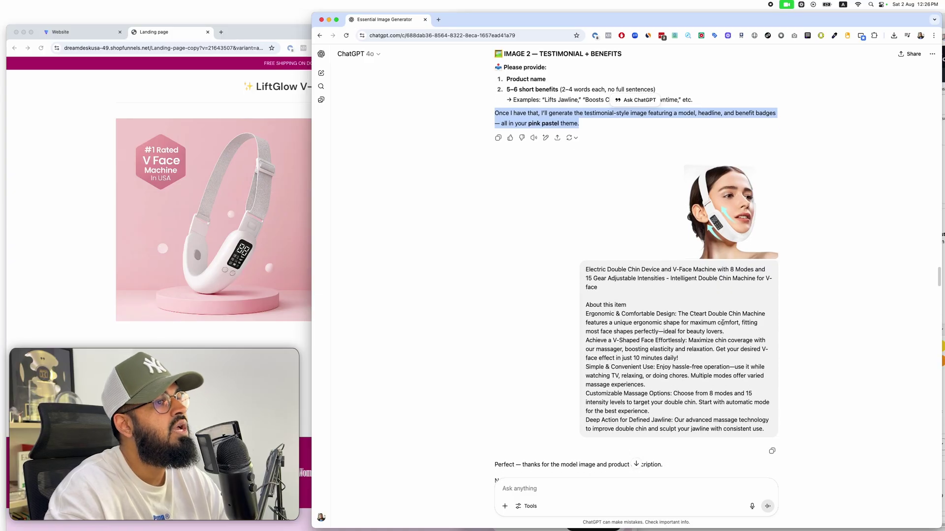
pyautogui.moveTo(765, 375); pyautogui.dragTo(586, 215)
pyautogui.scroll(-5, 584, 232)
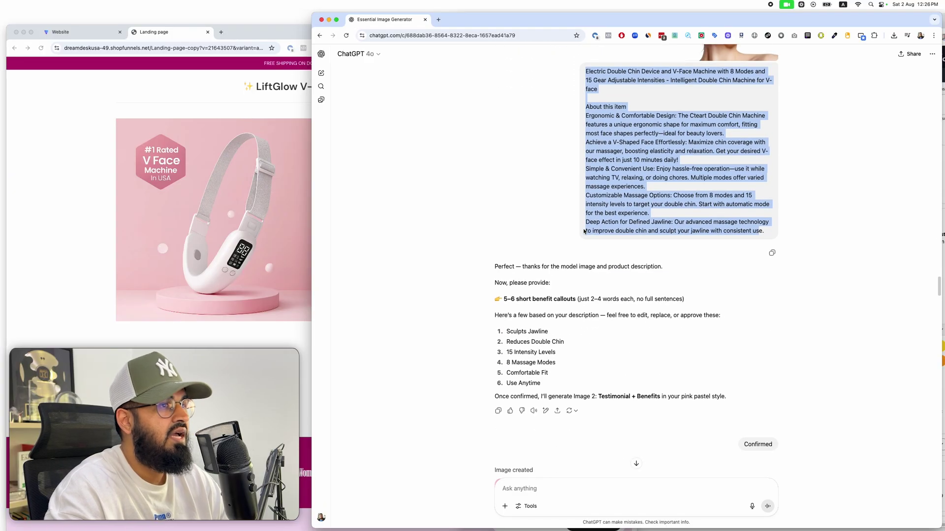
pyautogui.scroll(-2, 532, 263)
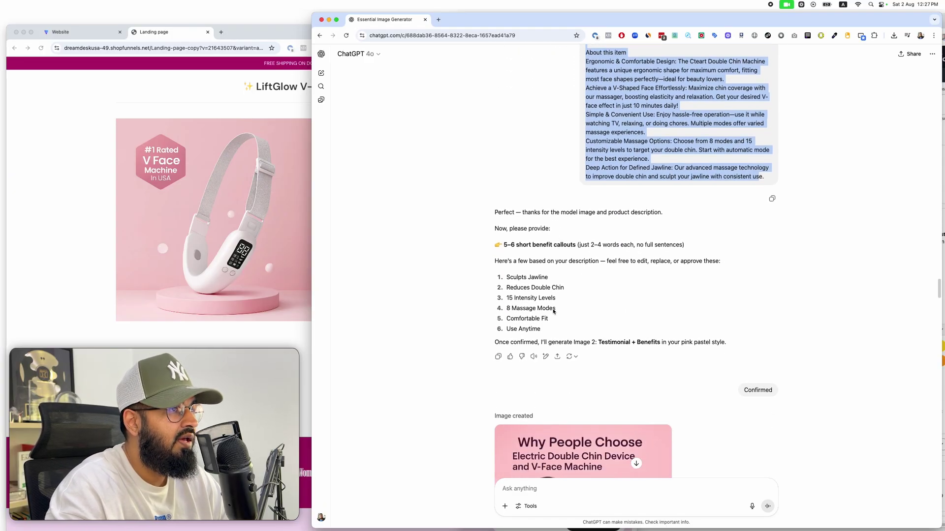
pyautogui.scroll(7, 724, 312)
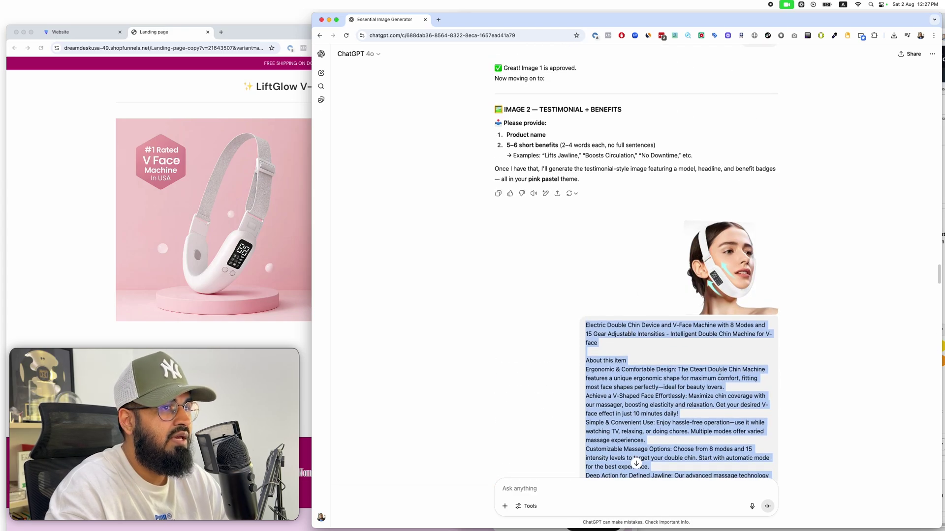
pyautogui.scroll(-8, 724, 308)
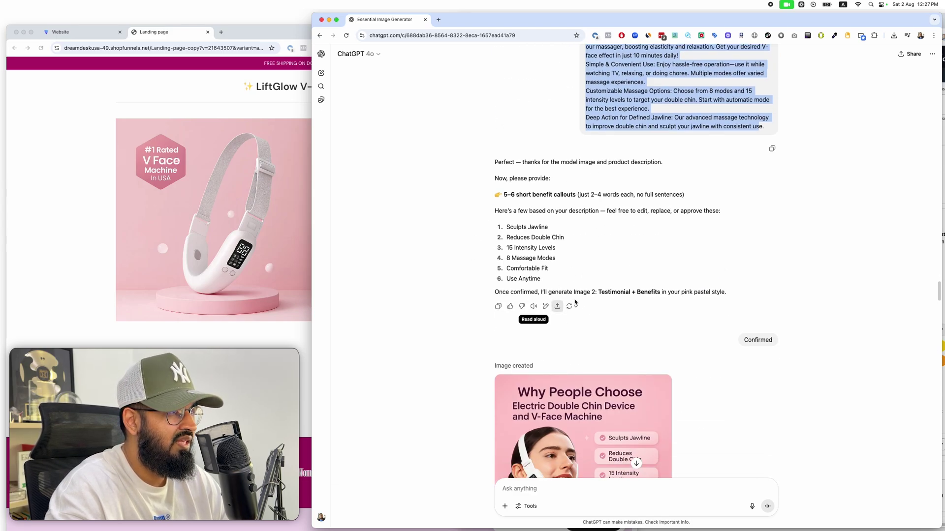
# - Compare the benefit callouts and product description with the generated Why People Choose image, and inspect that image in full view
pyautogui.scroll(-3, 573, 226)
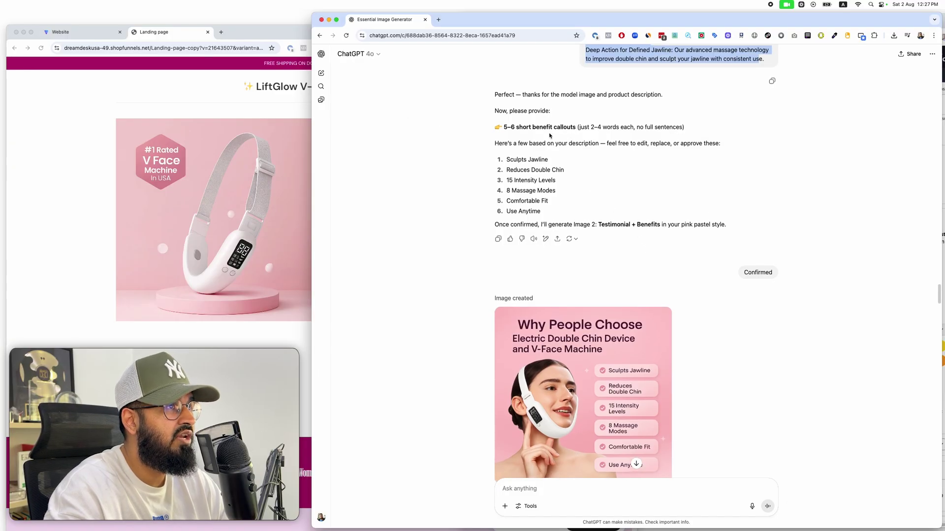
pyautogui.scroll(-2, 588, 152)
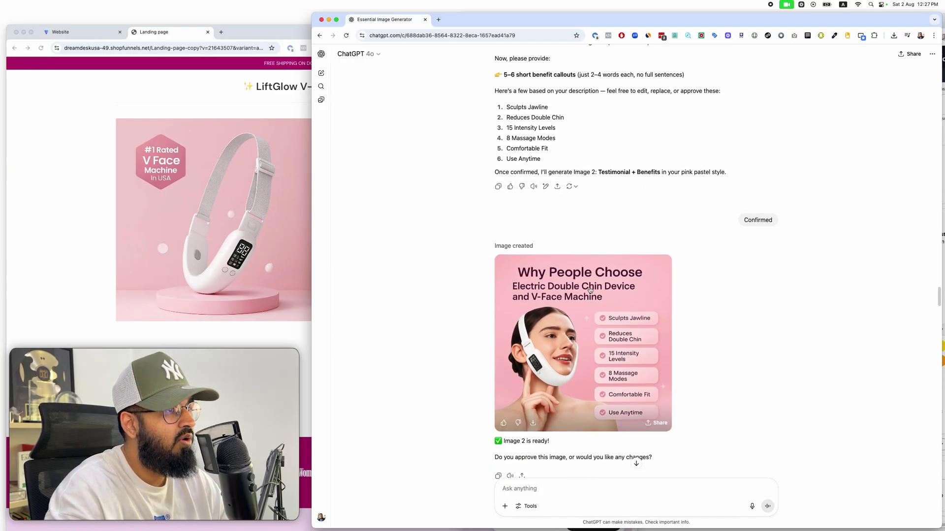
pyautogui.scroll(10, 636, 233)
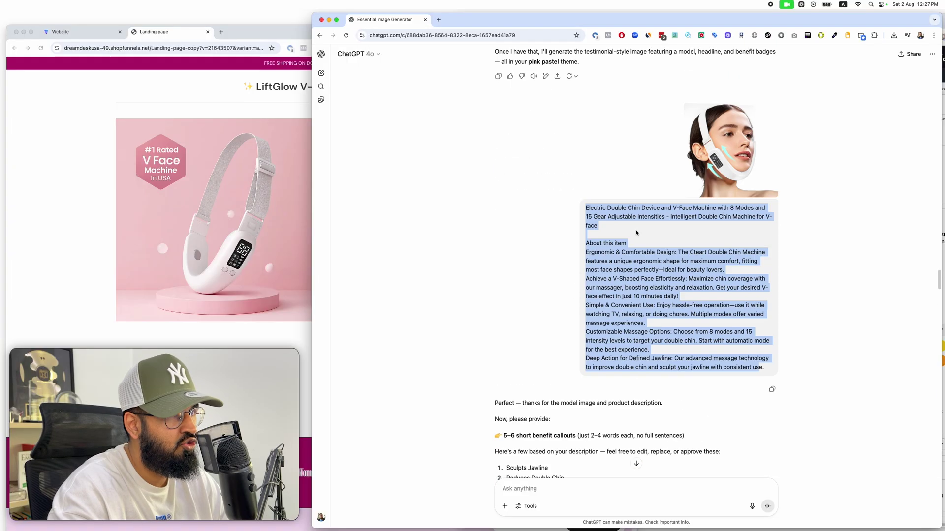
pyautogui.scroll(-7, 639, 295)
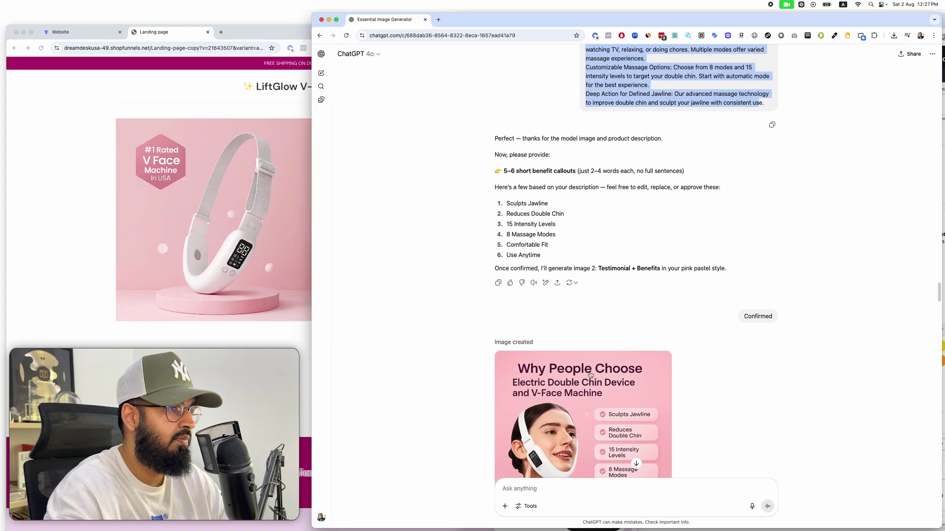
pyautogui.scroll(-4, 598, 375)
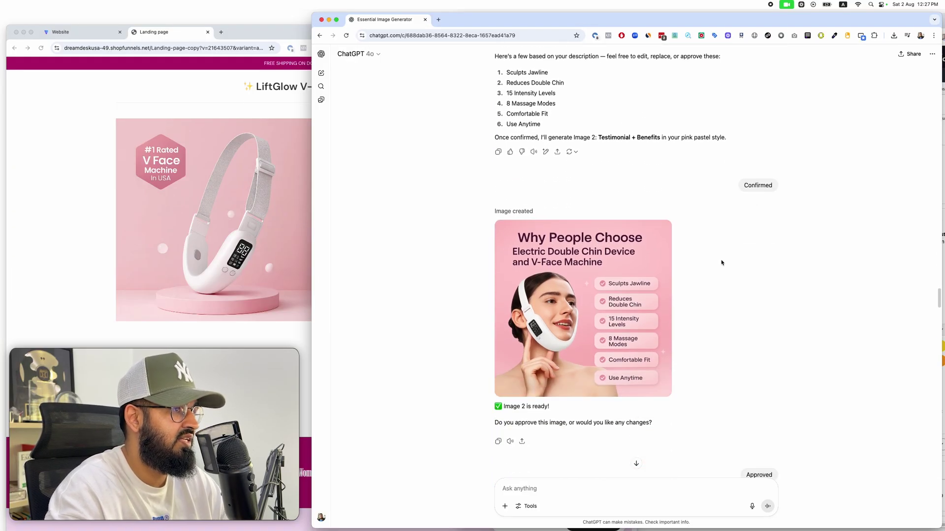
pyautogui.click(625, 291)
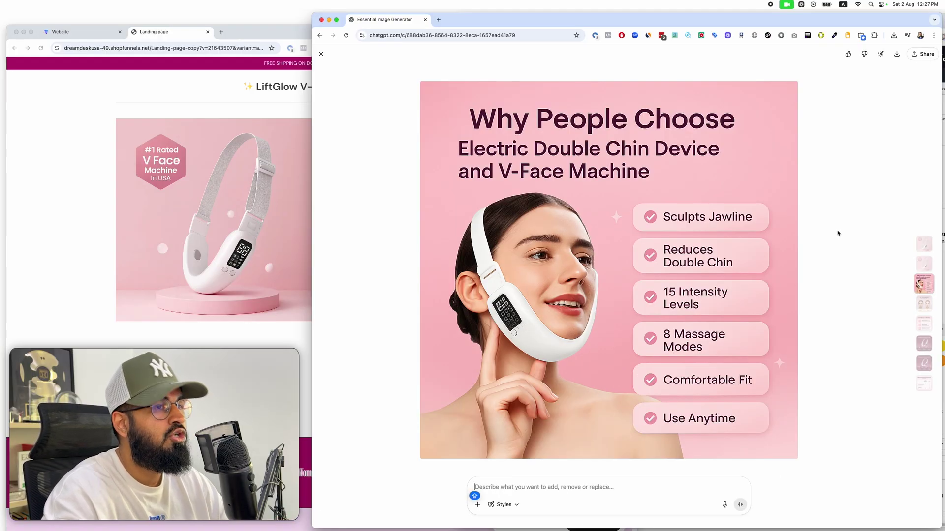
pyautogui.click(321, 54)
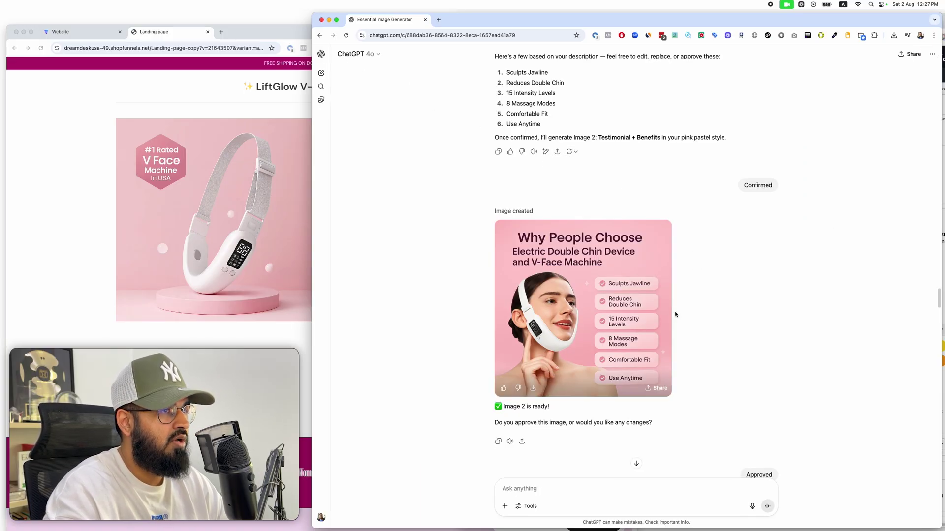
# - Compare the supplied model photo and suggested callouts with the generated Image 2, through to its Approved message
pyautogui.scroll(10, 729, 316)
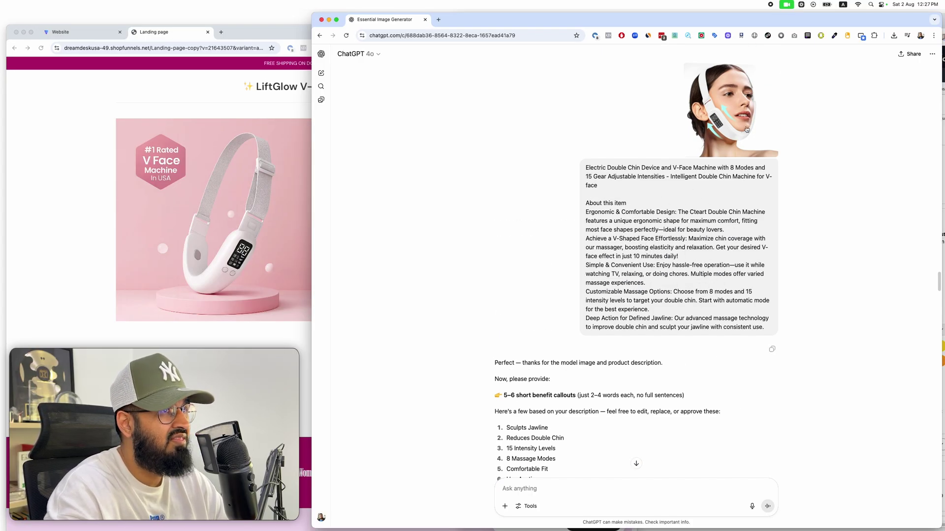
pyautogui.scroll(-4, 566, 285)
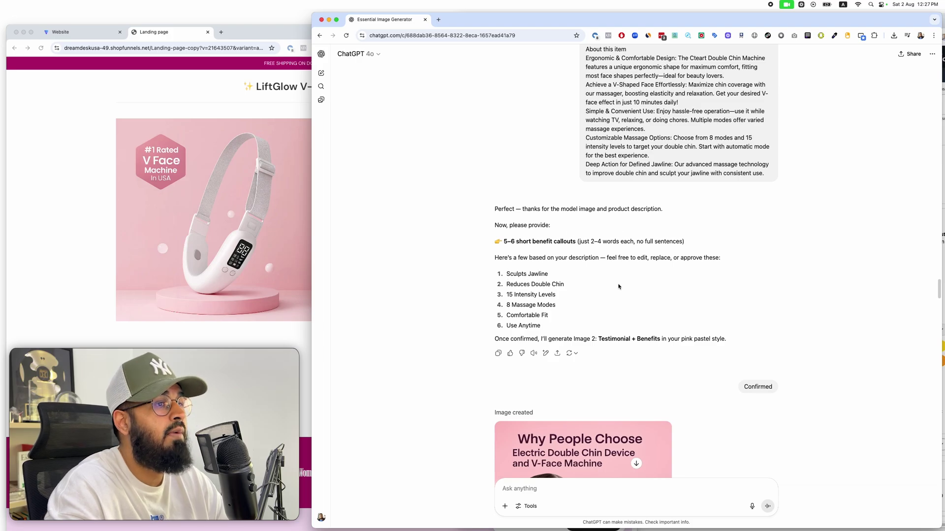
pyautogui.scroll(-6, 621, 319)
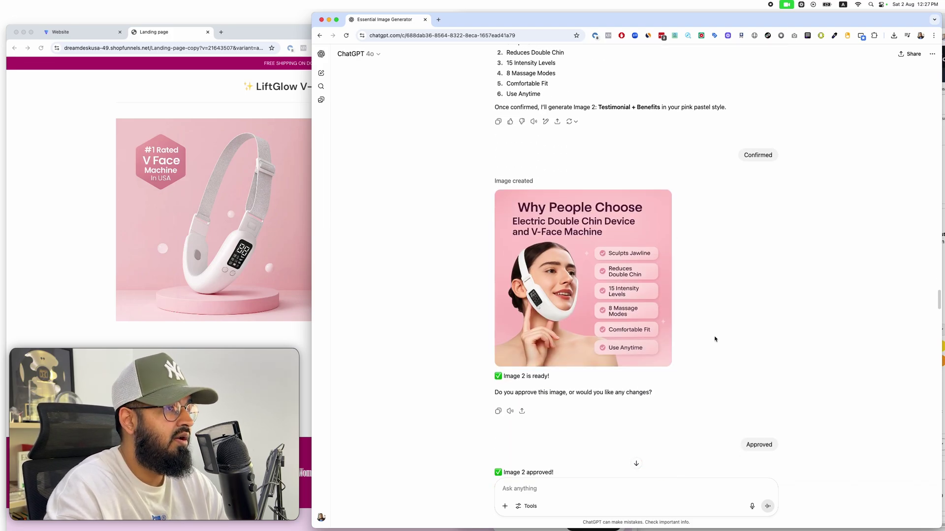
pyautogui.scroll(-3, 735, 333)
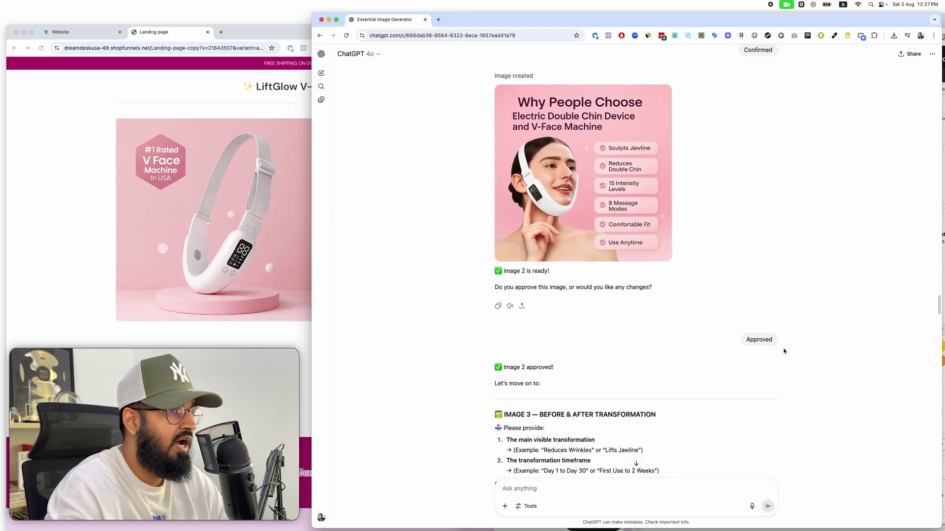
# - Highlight the Image 3 — Before & After Transformation heading, show the Lifts Jawline image in the landing page gallery, and return to the chat
pyautogui.scroll(-4, 816, 342)
pyautogui.tripleClick(630, 264)
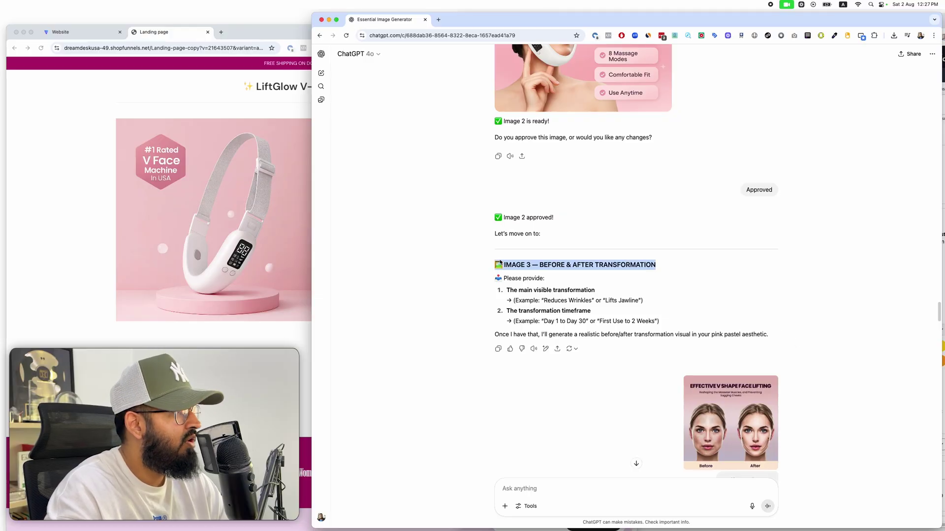
pyautogui.click(303, 216)
pyautogui.click(308, 218)
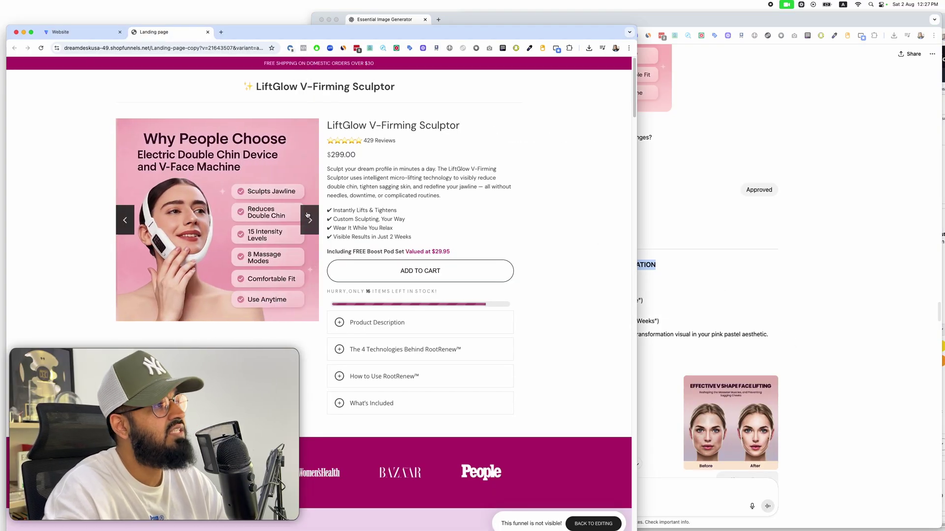
pyautogui.click(308, 217)
pyautogui.click(891, 236)
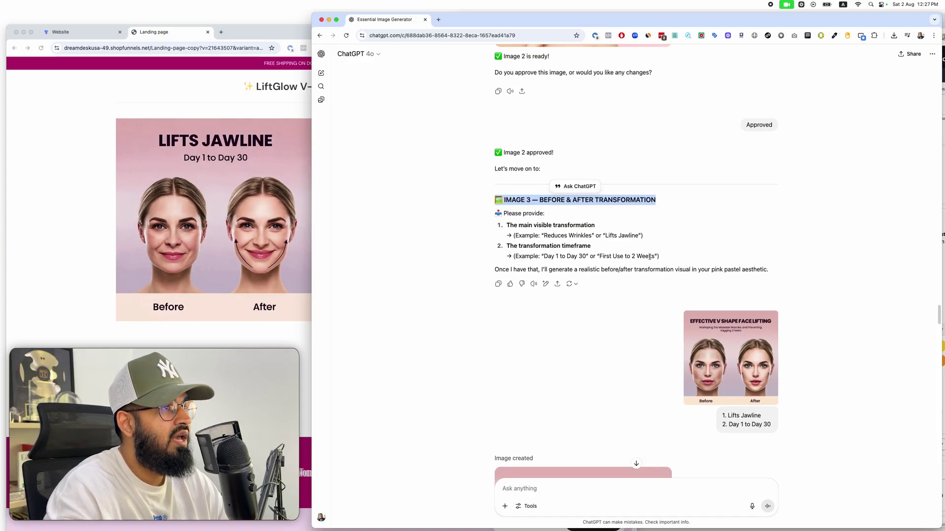
# - Review Image 3's requested transformation and timeframe against the supplied before/after picture, the "Lifts Jawline" and "Day 1 to Day 30" reply and the generated image
pyautogui.scroll(-3, 637, 257)
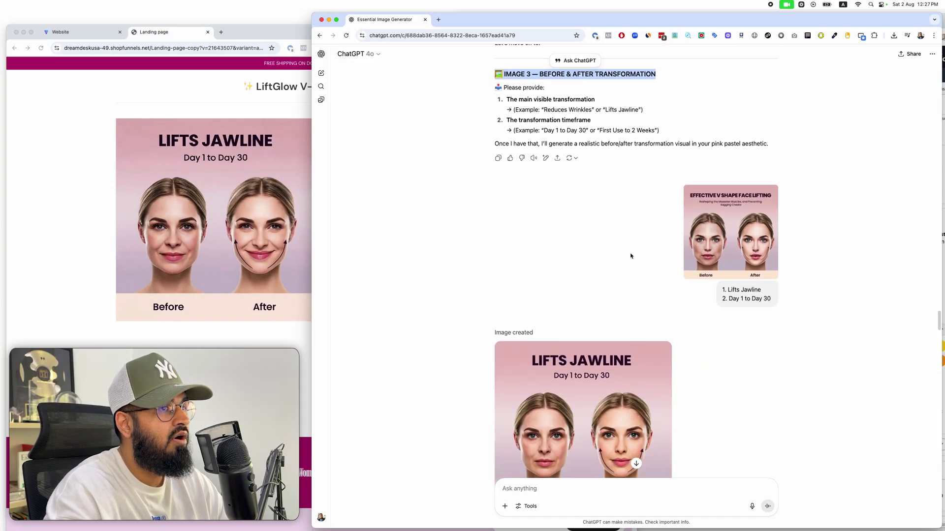
pyautogui.scroll(2, 526, 185)
pyautogui.click(532, 139)
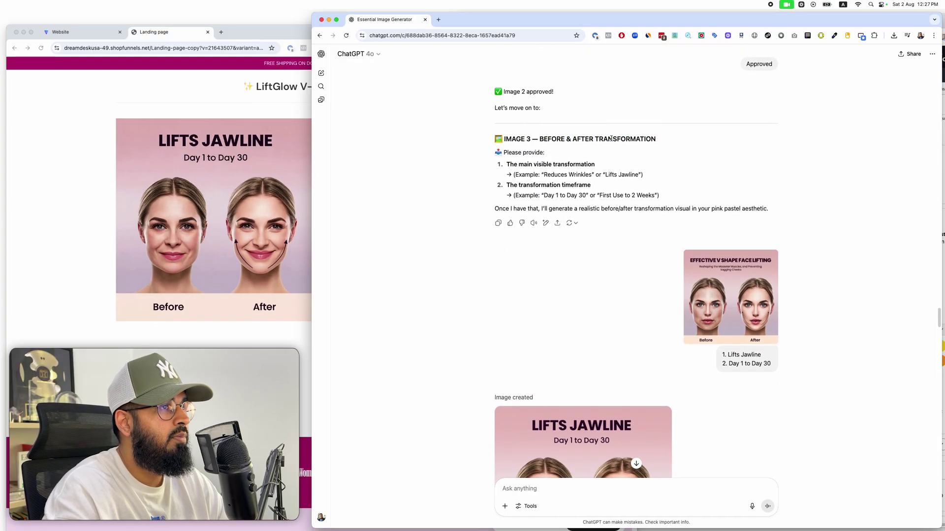
# - Highlight Image 3's example transformation and timeframe answers, and compare them with Image 2's request and the supplied before/after picture
pyautogui.moveTo(507, 162); pyautogui.dragTo(642, 176)
pyautogui.moveTo(543, 195); pyautogui.dragTo(602, 196)
pyautogui.scroll(-2, 772, 206)
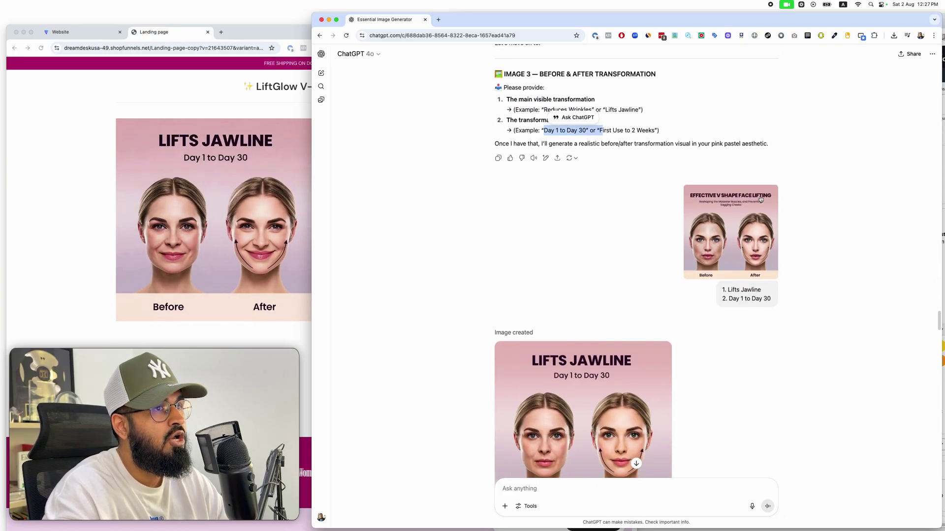
pyautogui.scroll(10, 617, 278)
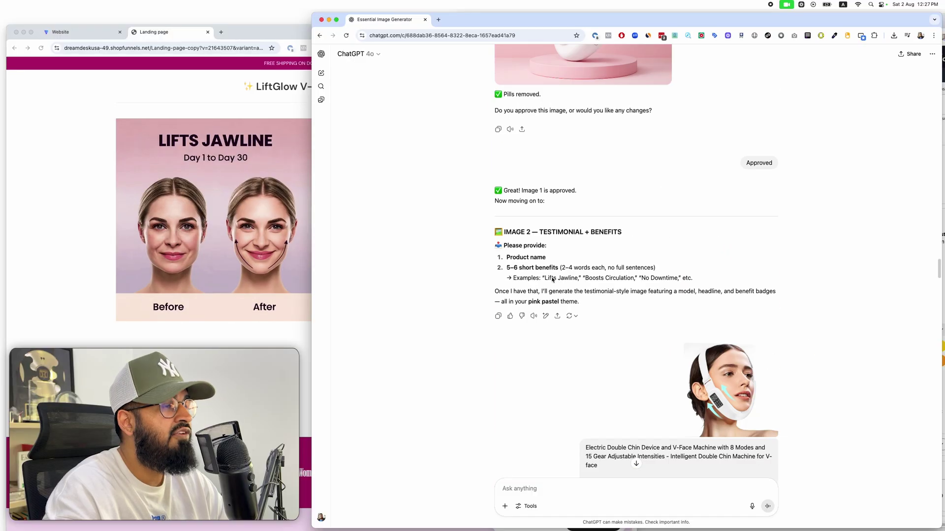
pyautogui.scroll(-15, 582, 243)
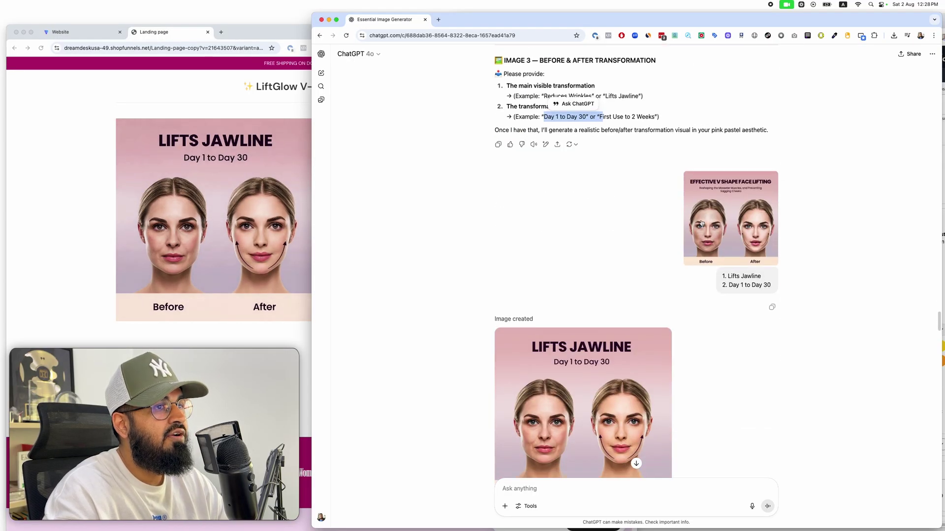
pyautogui.scroll(2, 647, 202)
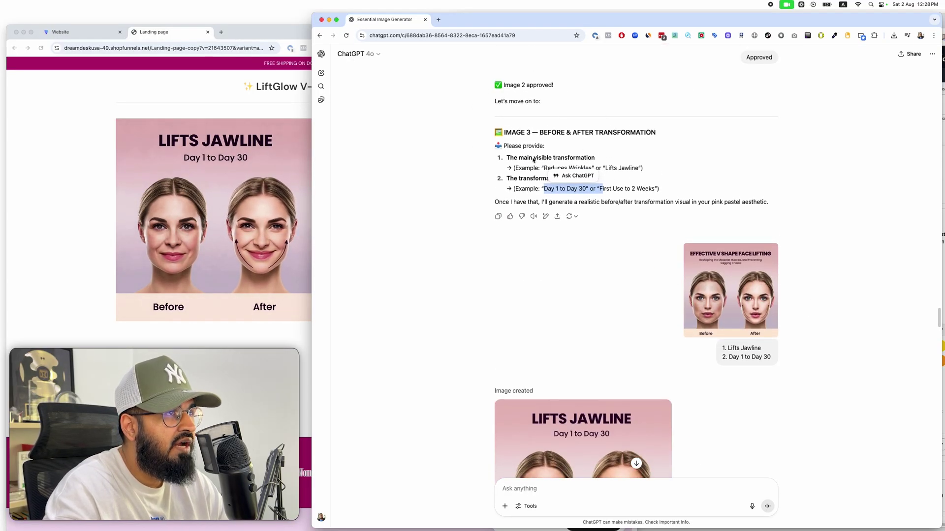
pyautogui.click(610, 198)
# - Revisit Image 2's model photo, product description and generated result, and compare them with Image 3's shorter reply and its generated image
pyautogui.scroll(12, 581, 222)
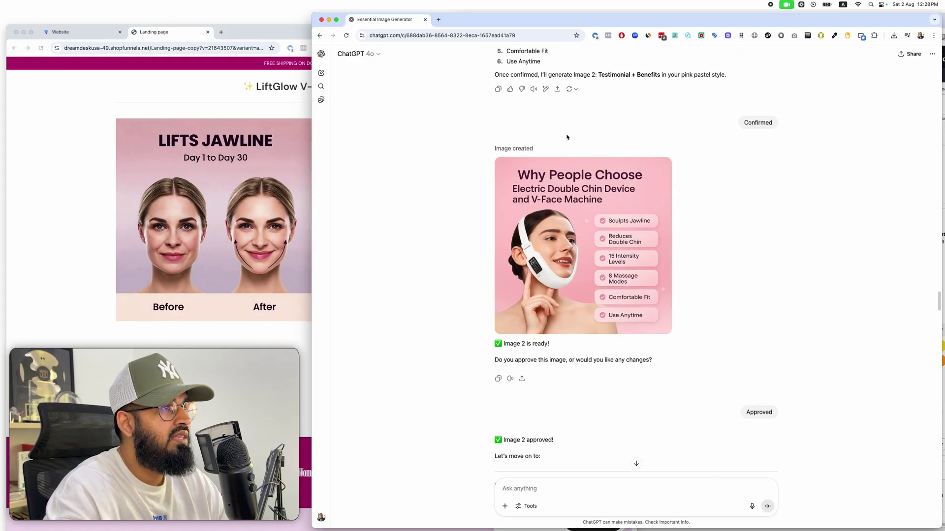
pyautogui.scroll(5, 559, 255)
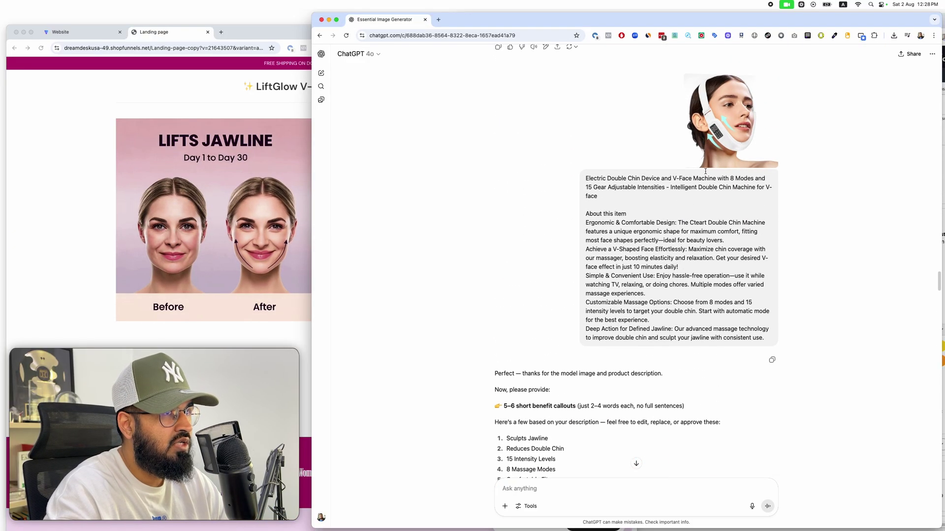
pyautogui.scroll(-20, 757, 209)
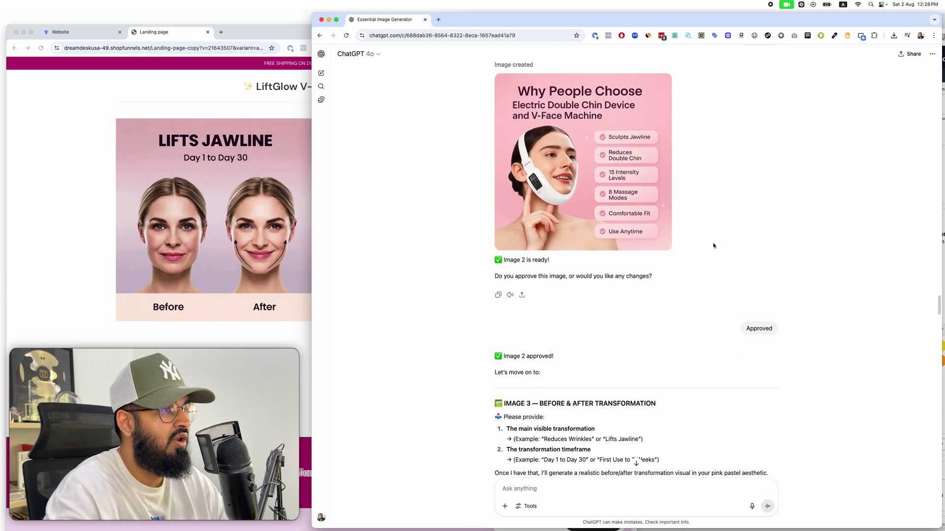
pyautogui.scroll(-3, 761, 256)
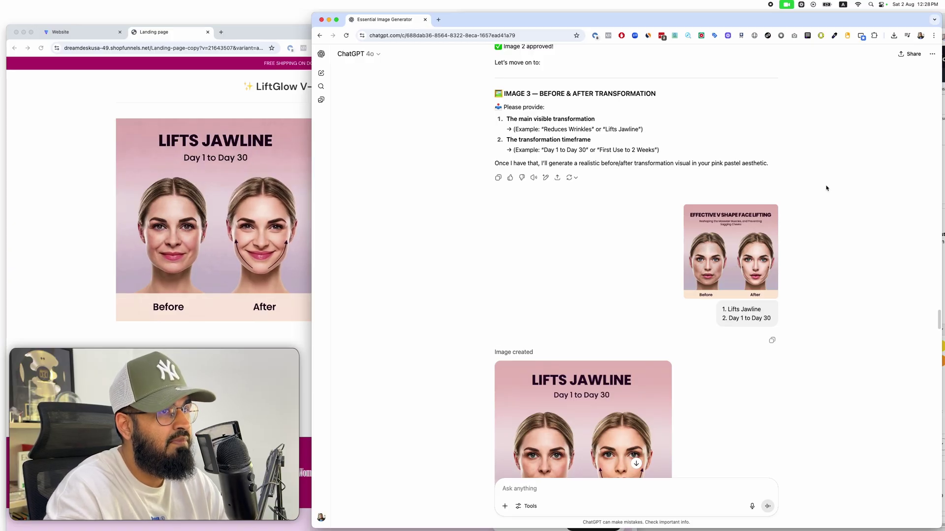
pyautogui.scroll(-3, 760, 225)
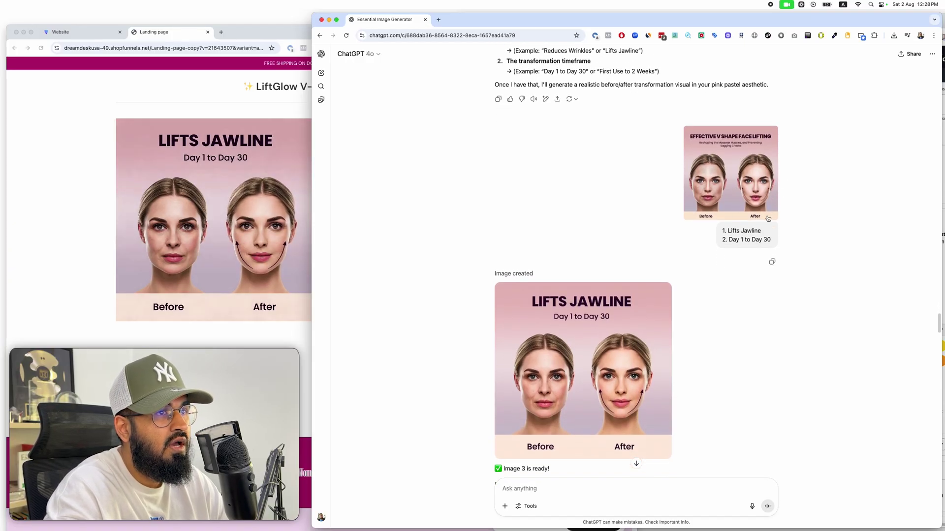
pyautogui.moveTo(635, 369)
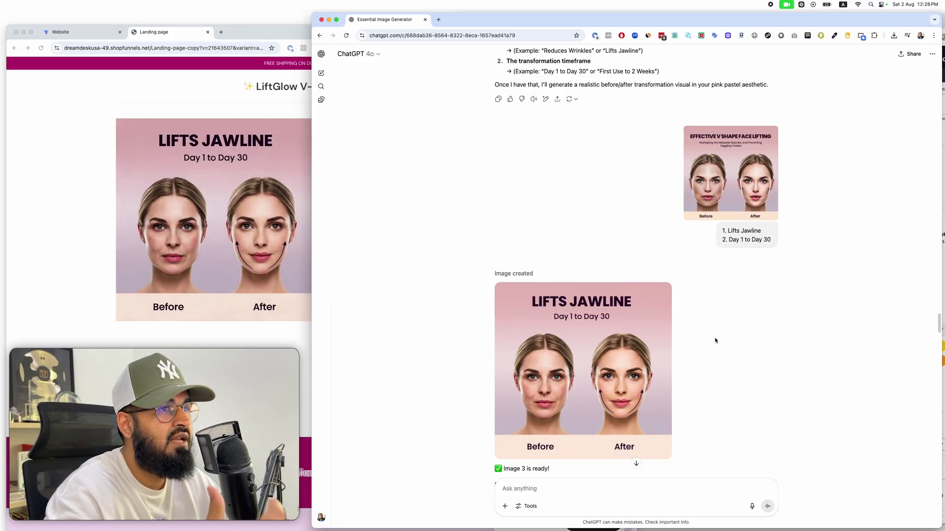
# - Reread Image 3's two requested details and highlight the "Day 1 to Day 30" answer in the reply
pyautogui.scroll(1, 715, 343)
pyautogui.scroll(5, 715, 343)
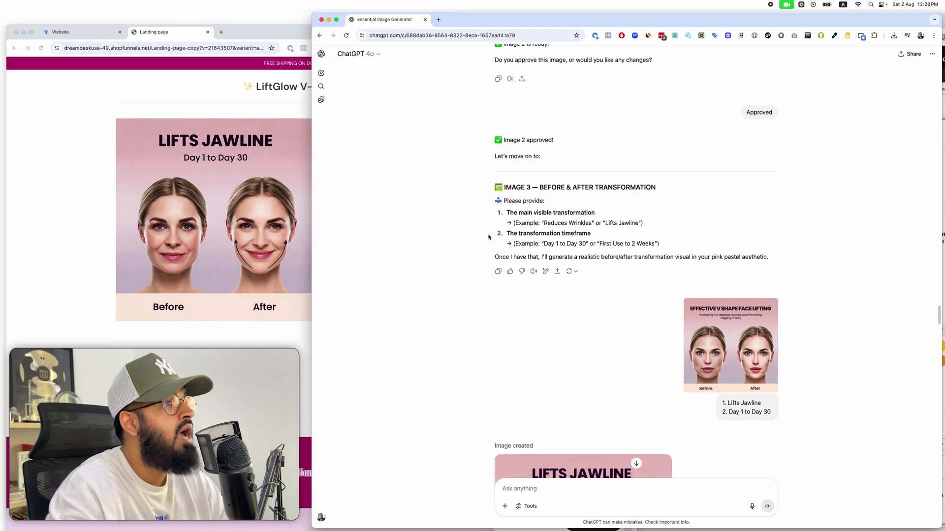
pyautogui.scroll(-2, 608, 221)
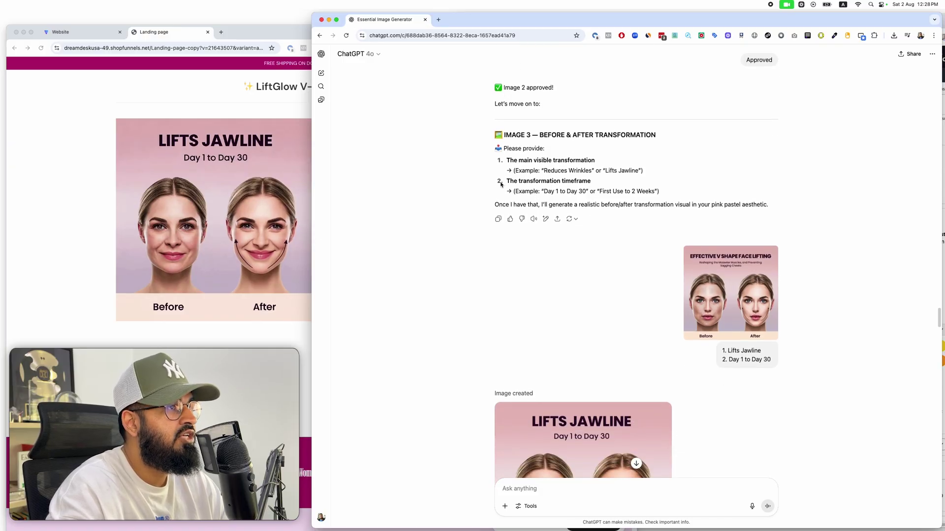
pyautogui.scroll(-2, 584, 220)
pyautogui.moveTo(729, 295); pyautogui.dragTo(776, 305)
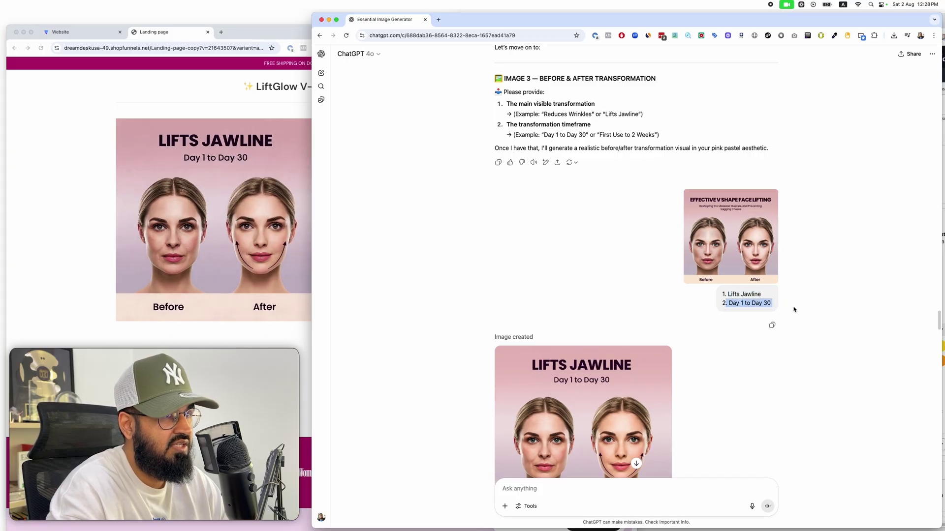
# - Check the generated Lifts Jawline image against the reply, and highlight Image 3's instructions from the heading through the closing sentence
pyautogui.scroll(-4, 787, 307)
pyautogui.scroll(-2, 794, 310)
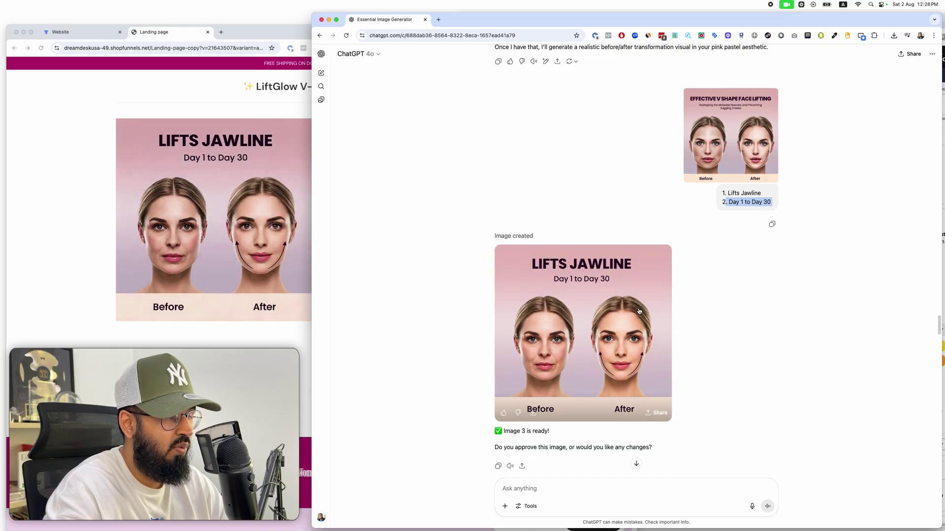
pyautogui.scroll(3, 754, 329)
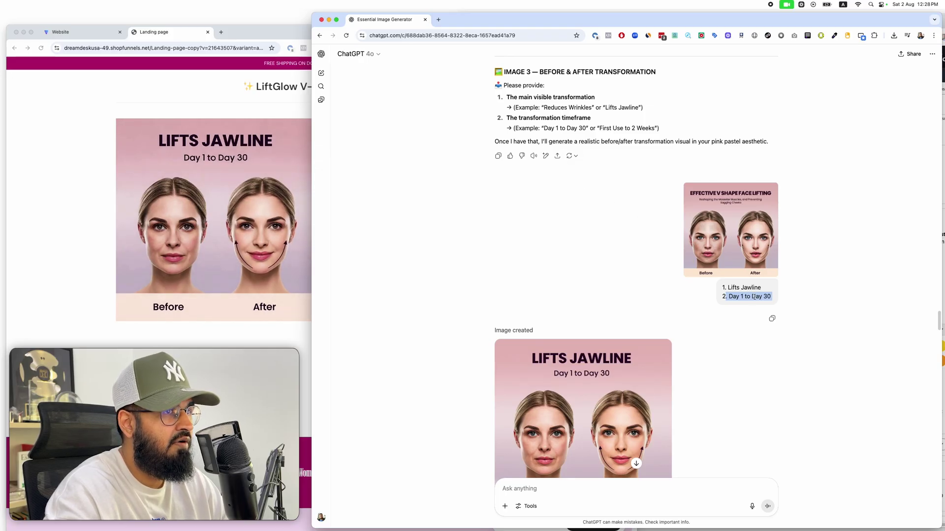
pyautogui.moveTo(666, 142); pyautogui.dragTo(511, 72)
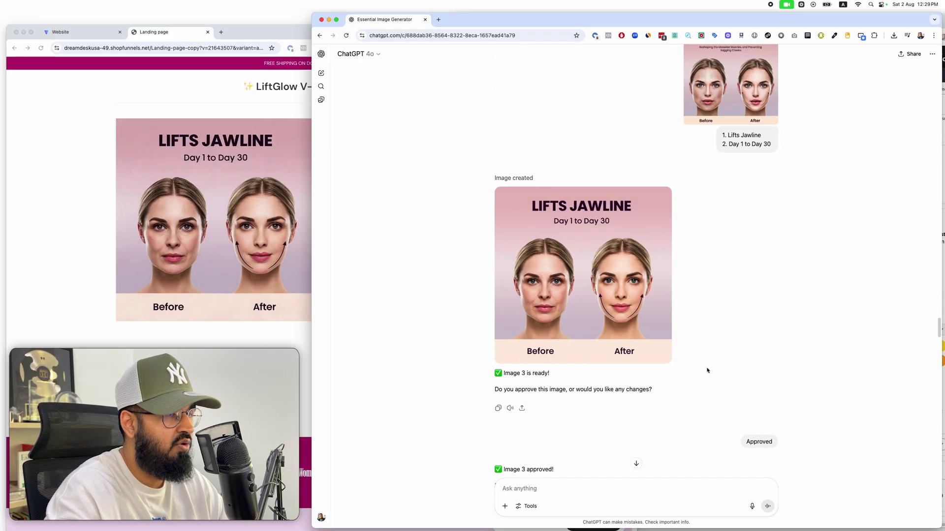
# - Highlight the Image 4 — "How It Works" Step Explainer heading, show the How Does It Work? gallery image, and return to the chat
pyautogui.scroll(-2, 707, 370)
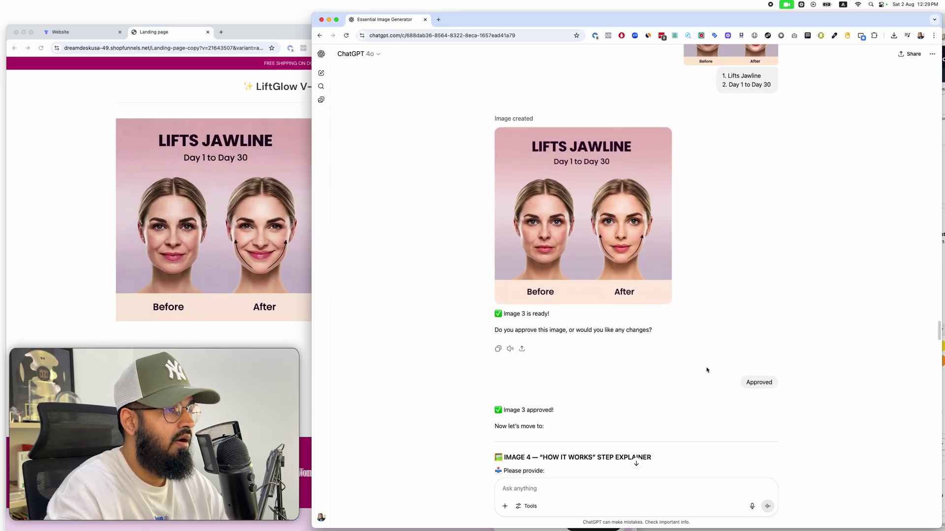
pyautogui.scroll(-5, 703, 373)
pyautogui.moveTo(651, 336); pyautogui.dragTo(528, 337)
pyautogui.click(516, 344)
pyautogui.click(221, 262)
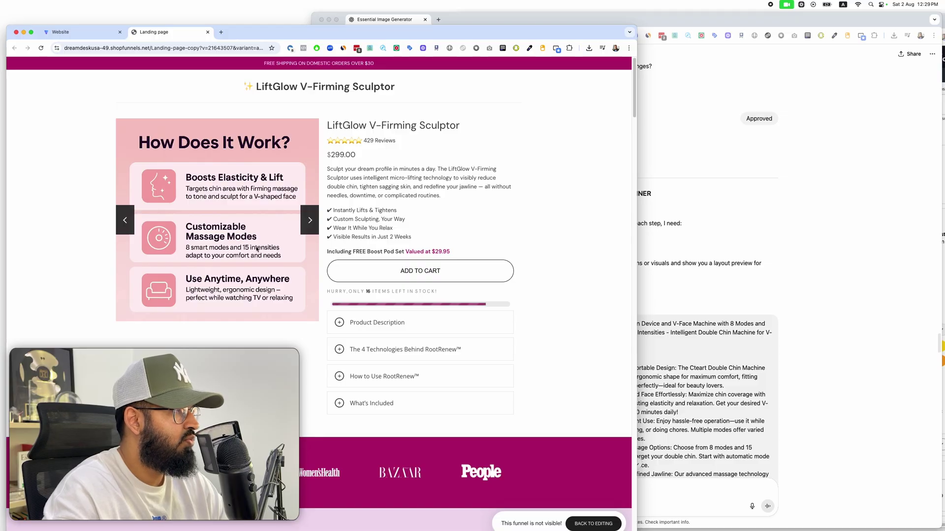
pyautogui.click(789, 322)
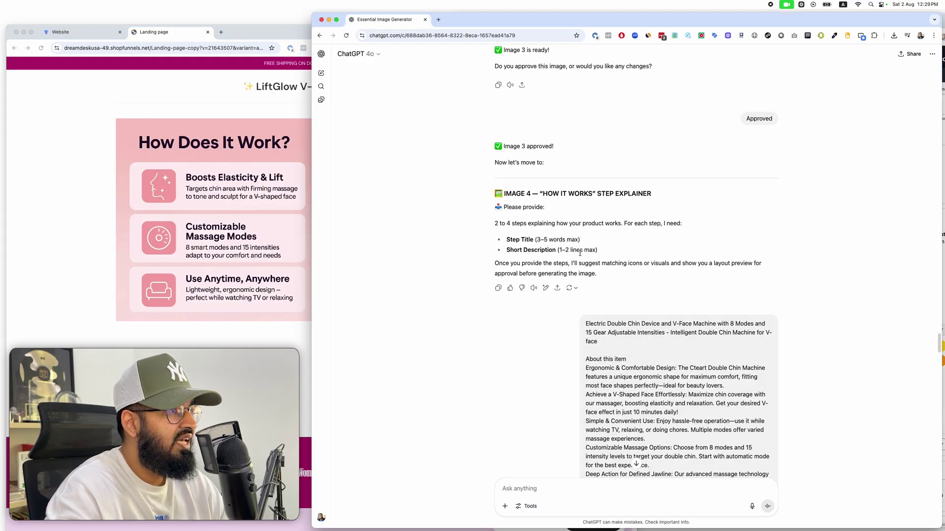
# - Review Image 4's step title and short description requirements, highlighting the description length limit
pyautogui.scroll(-5, 662, 307)
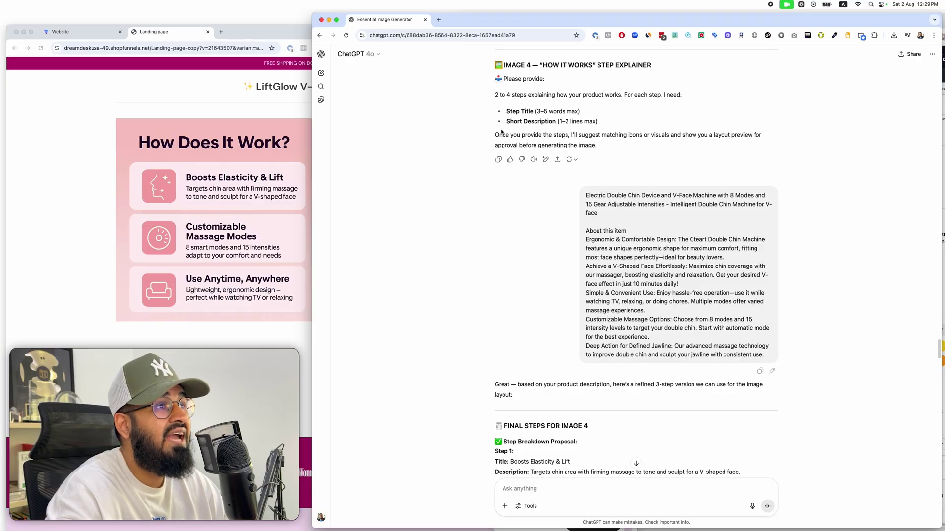
pyautogui.moveTo(589, 121); pyautogui.dragTo(531, 121)
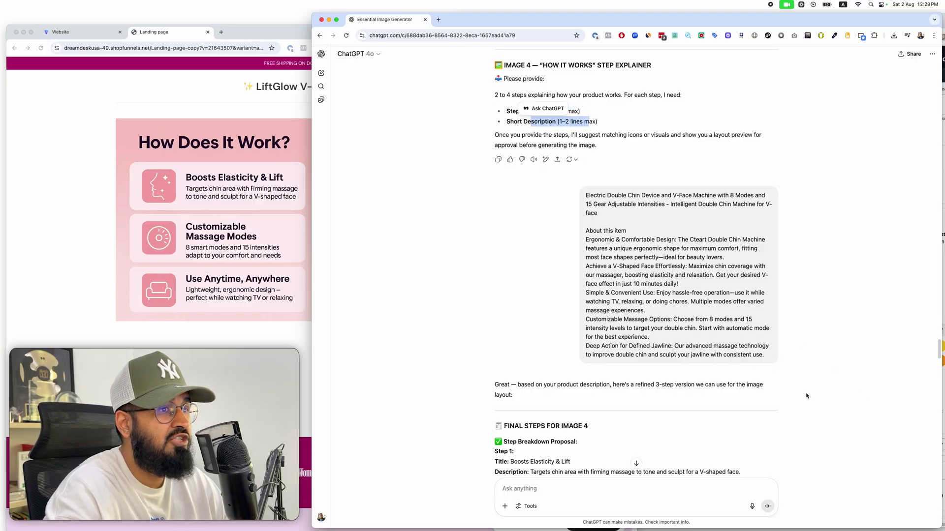
pyautogui.click(773, 352)
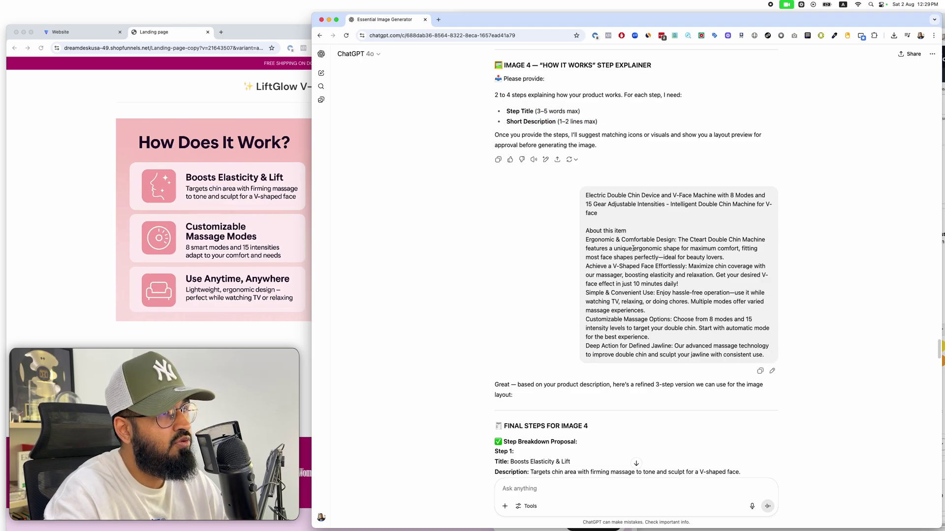
# - Revisit the product description supplied for Image 2 and compare it with the one pasted for Image 4
pyautogui.scroll(20, 639, 250)
pyautogui.scroll(7, 640, 250)
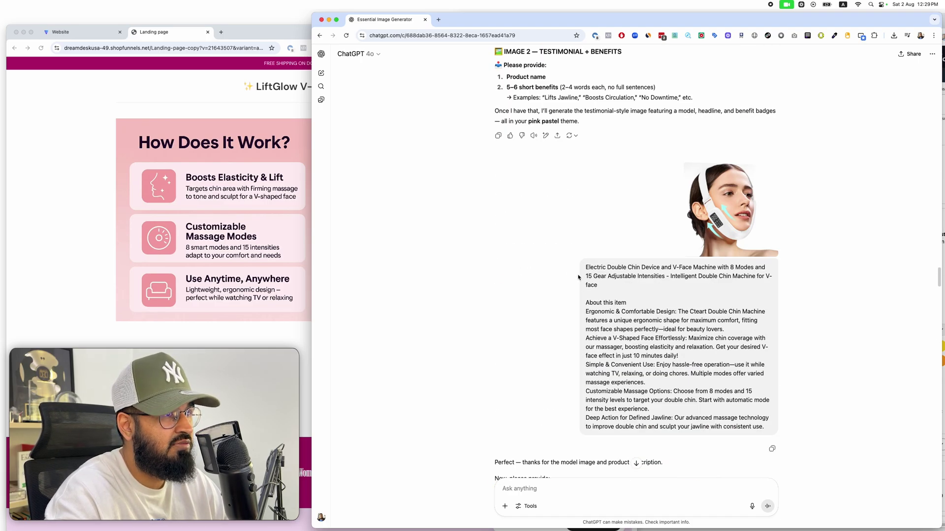
pyautogui.scroll(5, 577, 277)
pyautogui.scroll(-20, 591, 290)
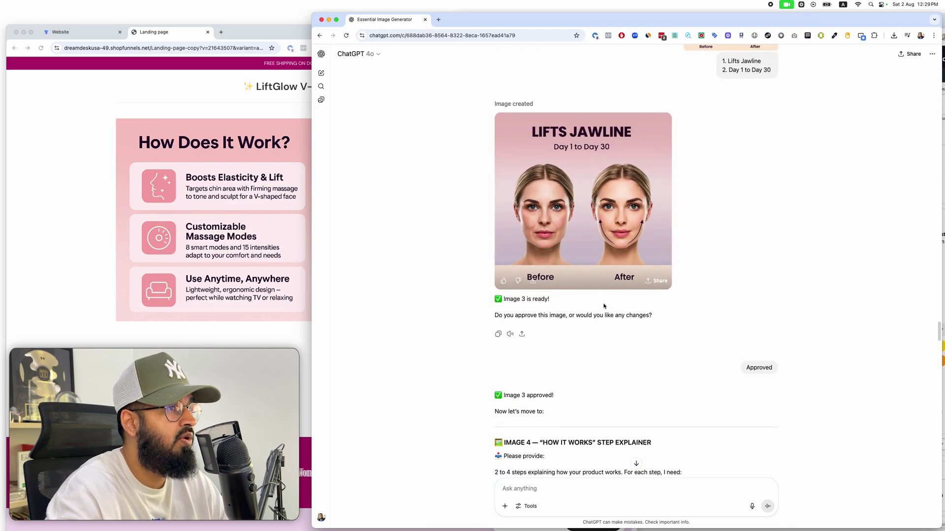
pyautogui.scroll(-10, 605, 307)
pyautogui.scroll(5, 605, 307)
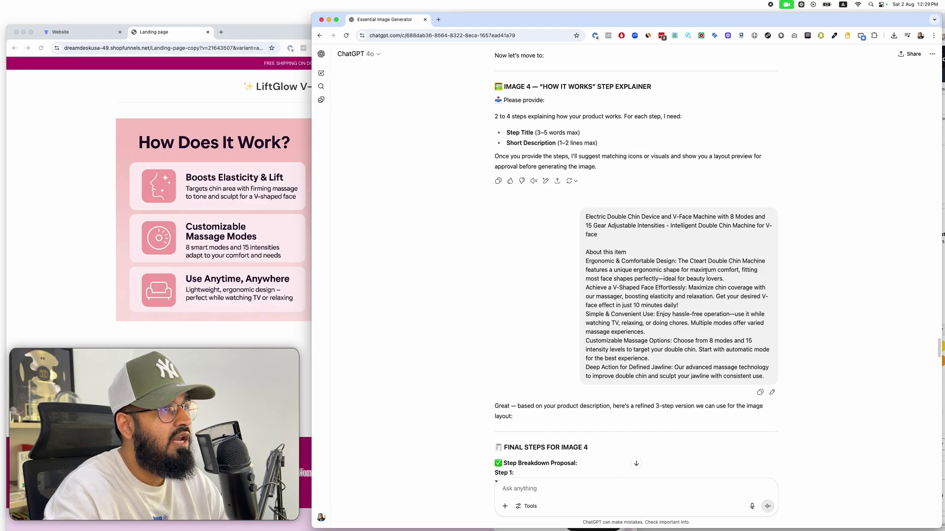
# - Compare Image 4's proposed step breakdown and suggested icons with the generated How Does It Work? image, through to its Approved message
pyautogui.scroll(-5, 656, 260)
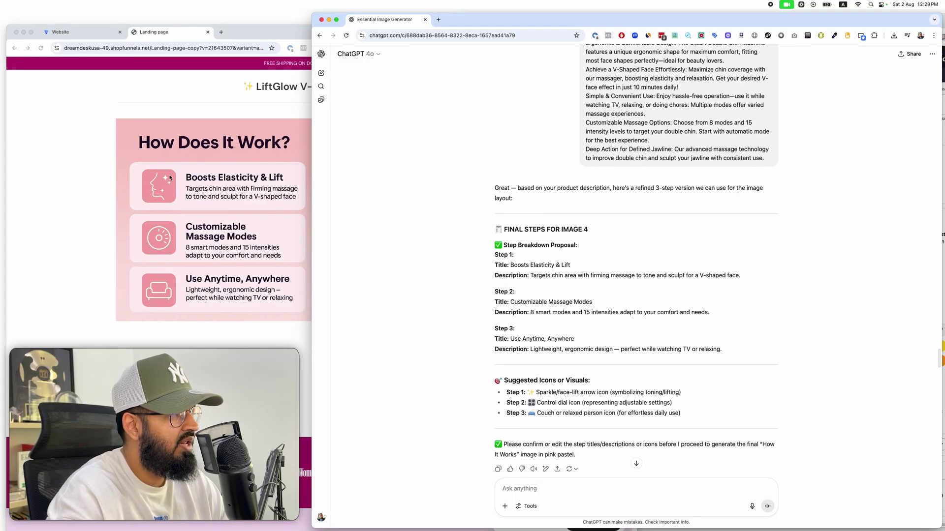
pyautogui.scroll(-5, 570, 303)
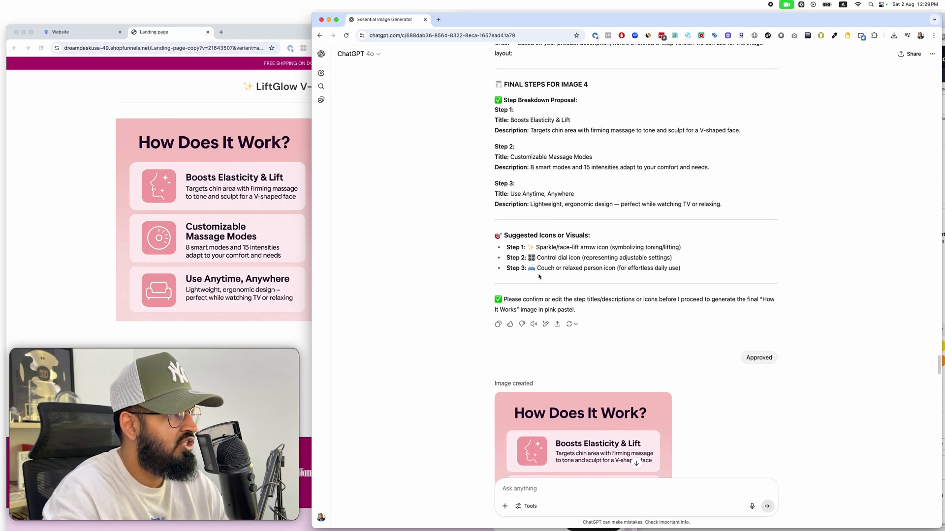
pyautogui.scroll(-3, 693, 245)
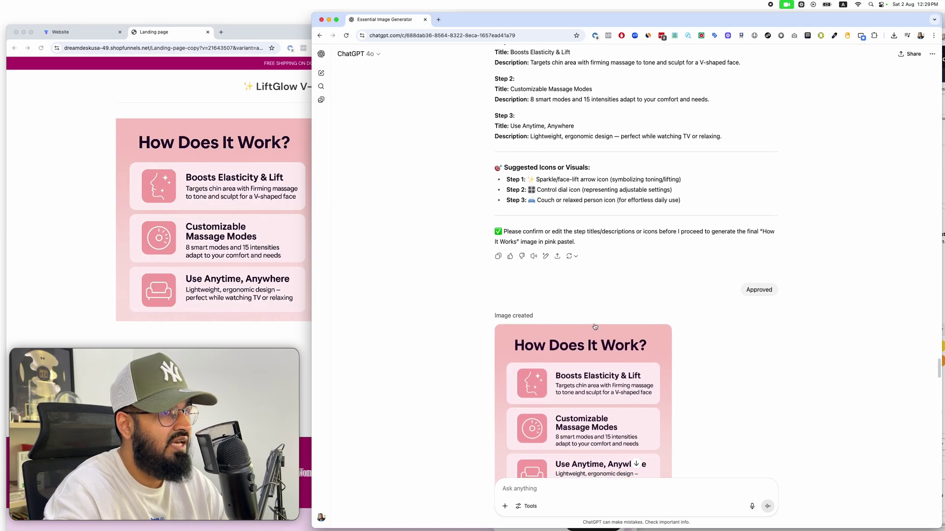
pyautogui.scroll(3, 693, 245)
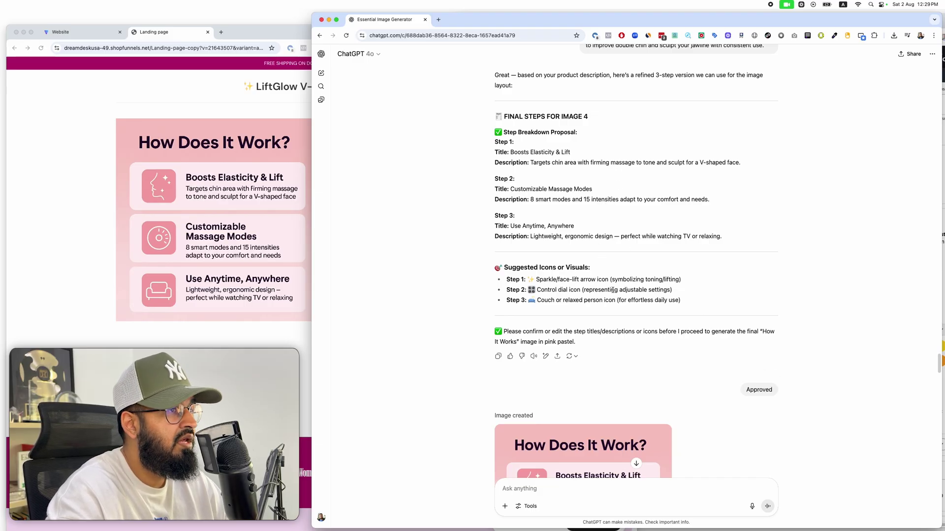
pyautogui.scroll(-5, 763, 393)
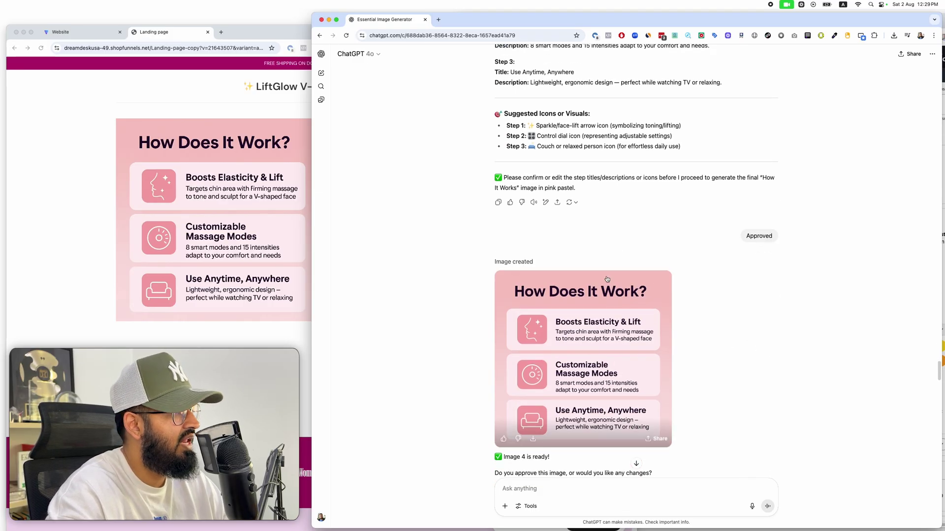
pyautogui.scroll(-4, 717, 274)
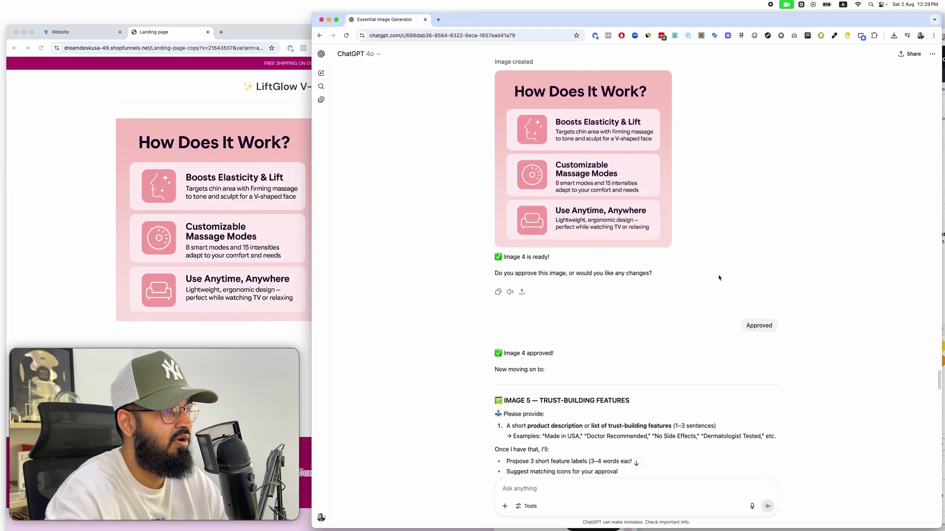
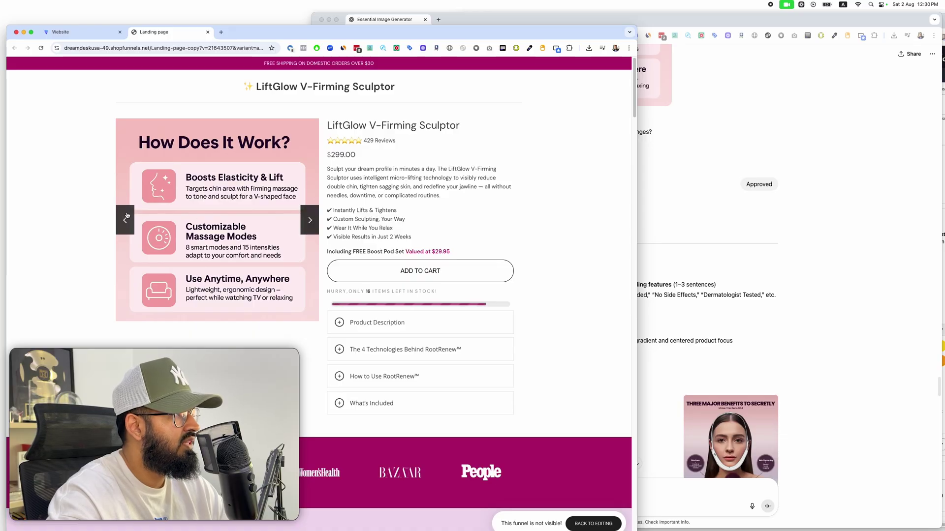
# - Show the People Love Us For This gallery image, and review the chat's Image 5 — Trust-Building Features request and supplied reference picture
pyautogui.click(309, 220)
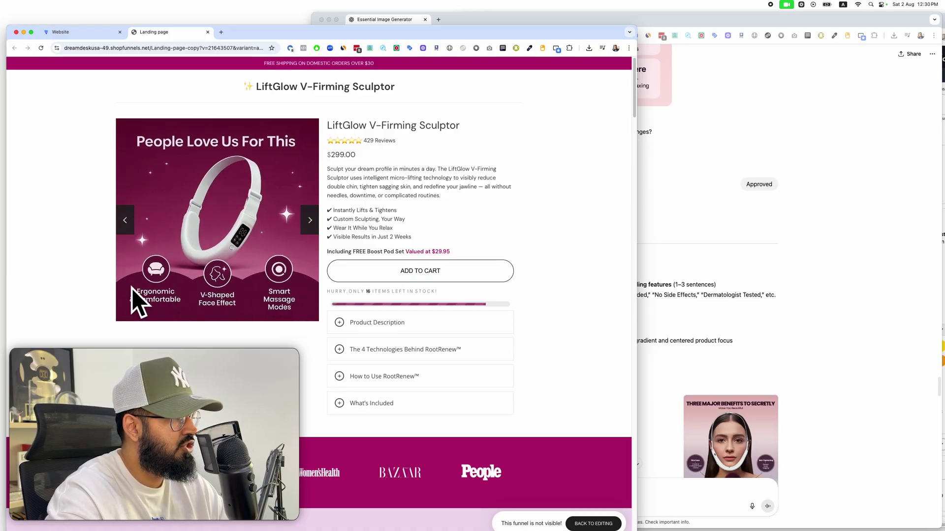
pyautogui.click(672, 307)
pyautogui.scroll(-2, 672, 306)
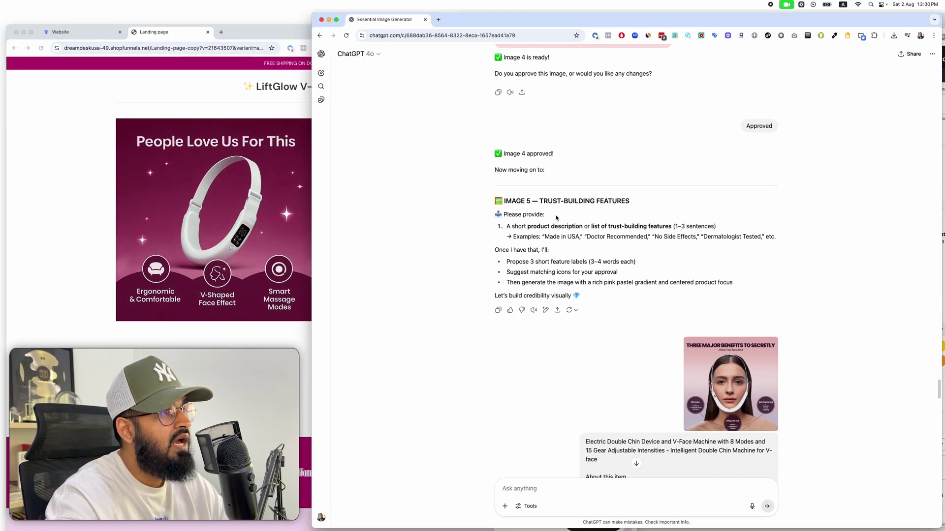
pyautogui.scroll(-5, 539, 273)
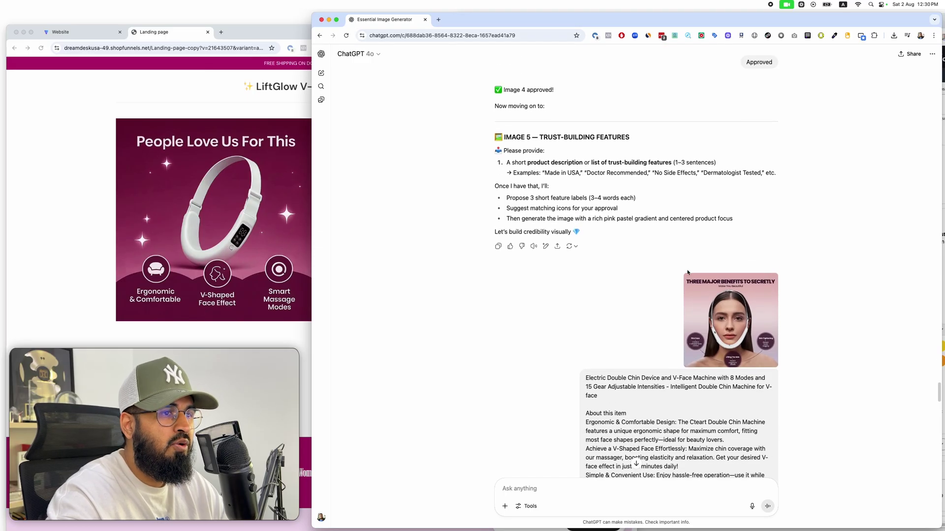
# - Compare the chat's Image 5 request and its supplied reference picture with the People Love Us For This image in the landing page gallery
pyautogui.scroll(2, 356, 245)
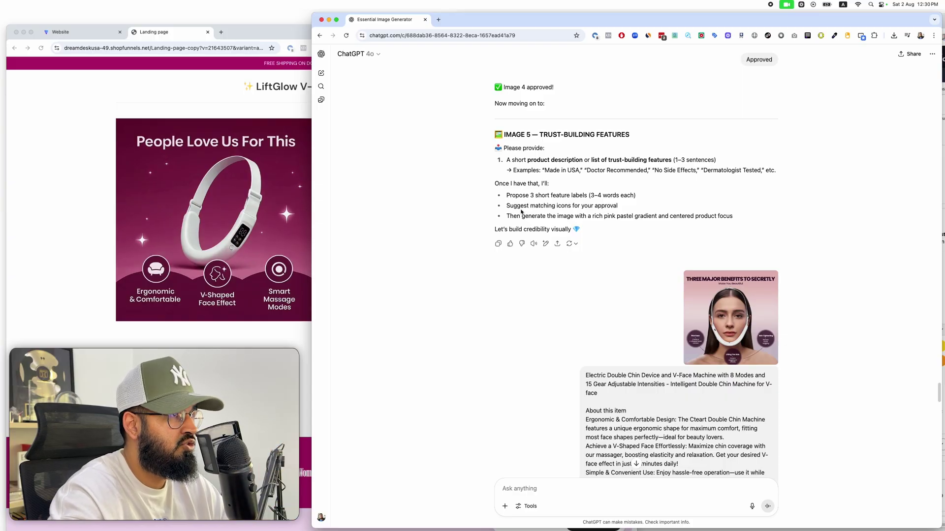
pyautogui.click(255, 131)
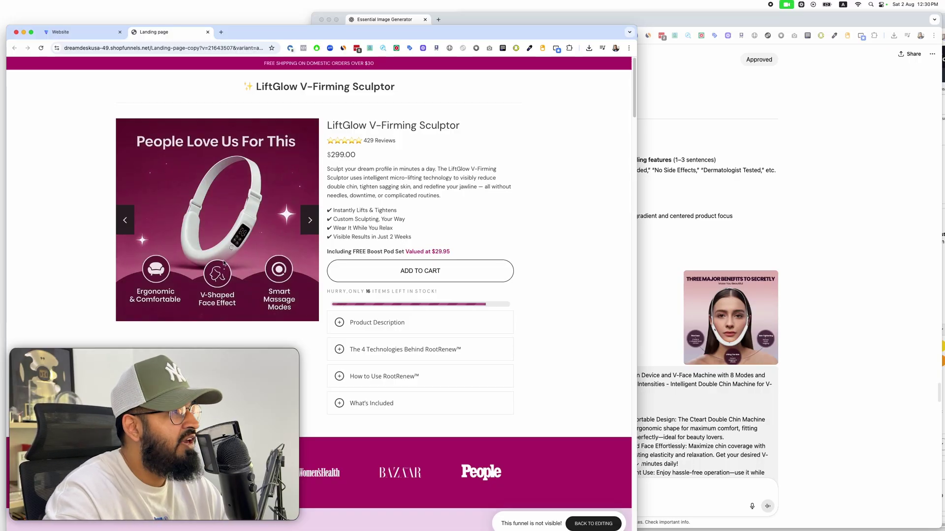
pyautogui.click(768, 317)
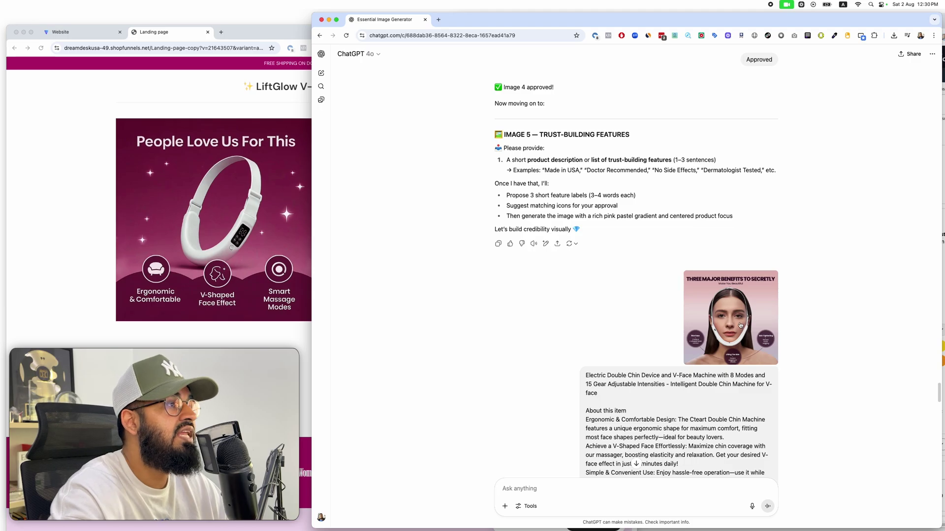
pyautogui.click(217, 147)
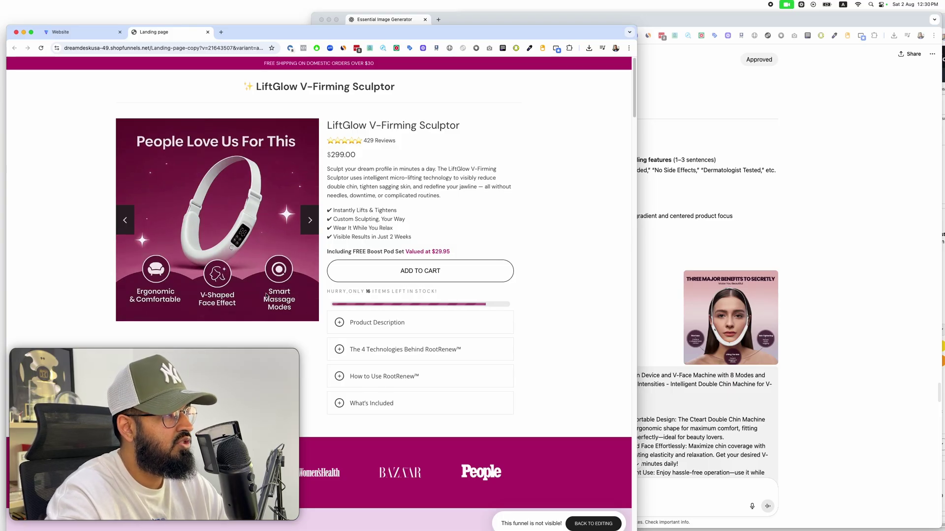
pyautogui.click(671, 262)
pyautogui.scroll(2, 663, 261)
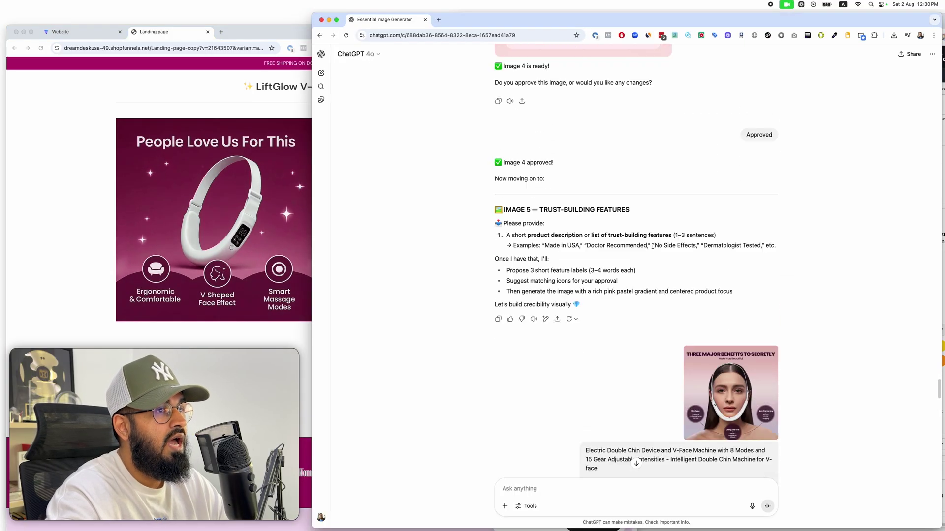
# - Review Image 5's pasted product description, suggested labels and icons, and the first generated image with the request to replace leaves with sparkles
pyautogui.scroll(-5, 652, 247)
pyautogui.scroll(-3, 653, 248)
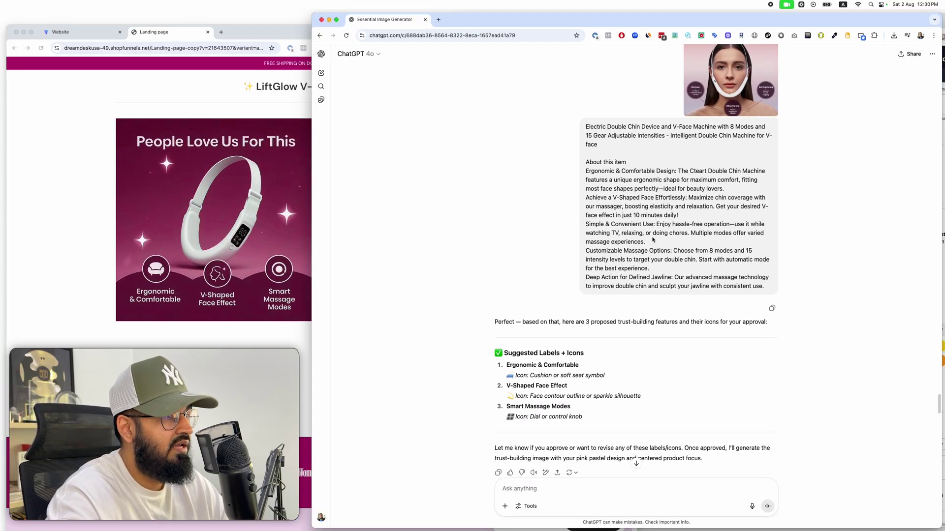
pyautogui.scroll(-15, 653, 239)
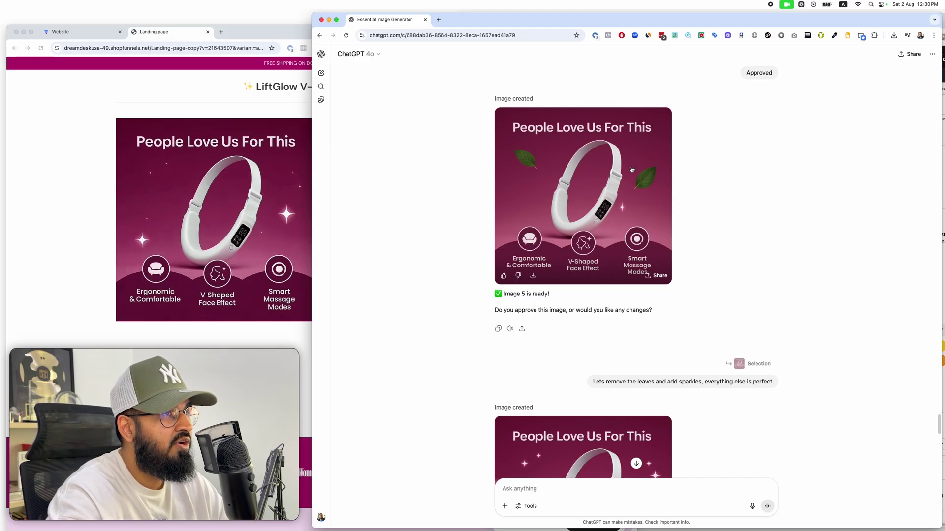
pyautogui.scroll(-1, 695, 321)
# - Try marking both leaves on the generated People Love Us For This image for a selection edit, and leave the editor without submitting
pyautogui.click(562, 225)
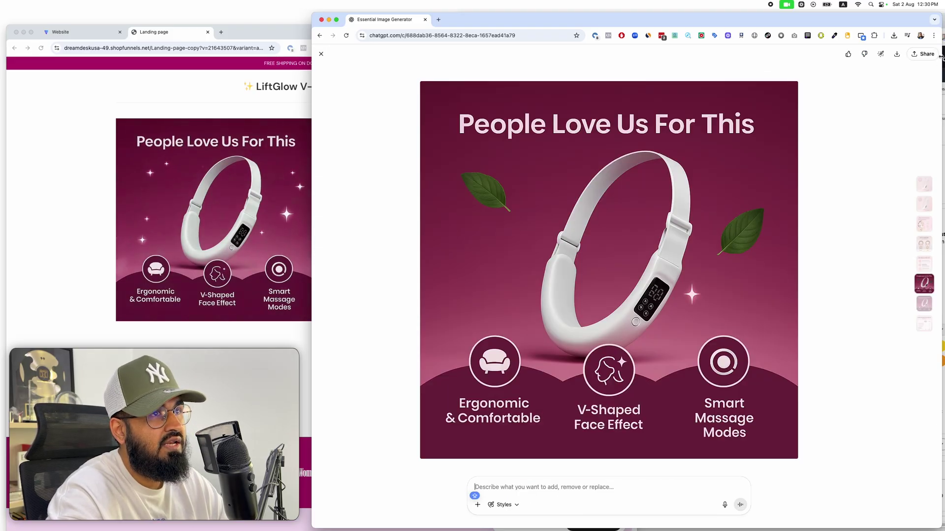
pyautogui.click(880, 54)
pyautogui.moveTo(780, 206); pyautogui.dragTo(724, 253)
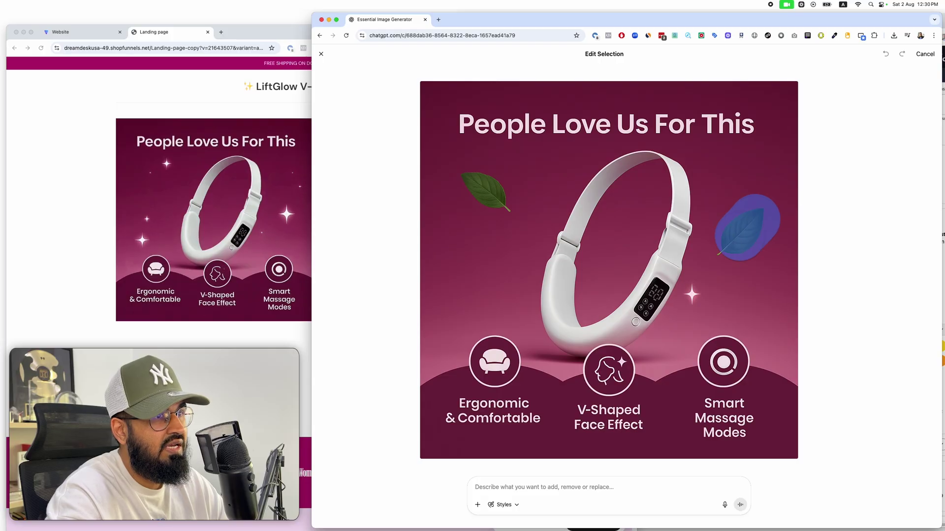
pyautogui.moveTo(463, 178); pyautogui.dragTo(527, 216)
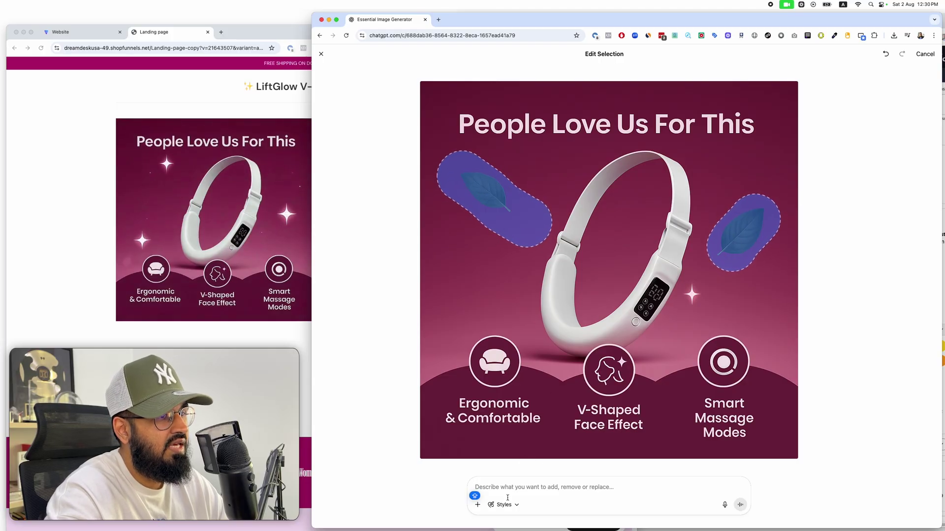
pyautogui.click(321, 54)
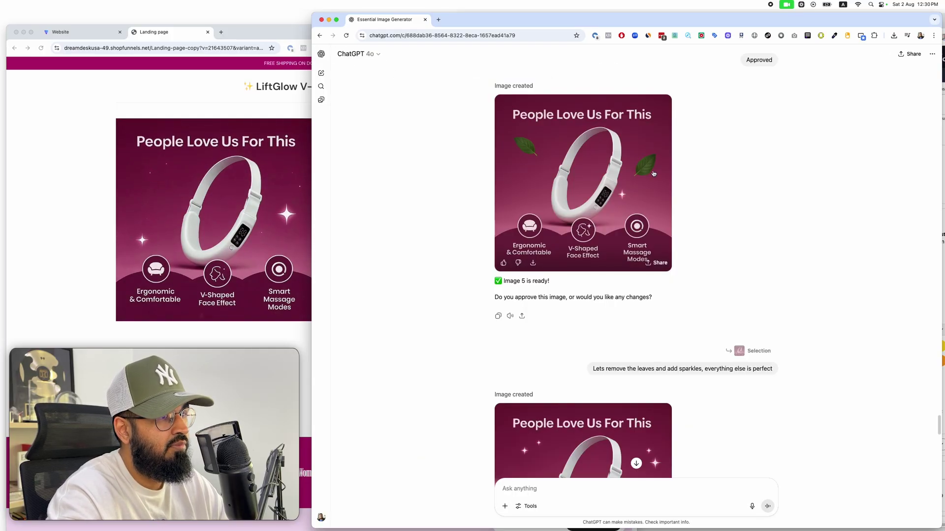
# - Review Image 6's product description, extracted comparison benefits and price symbol, and the generated Electric Double Chin Device vs Others table
pyautogui.scroll(-5, 680, 257)
pyautogui.scroll(-15, 679, 257)
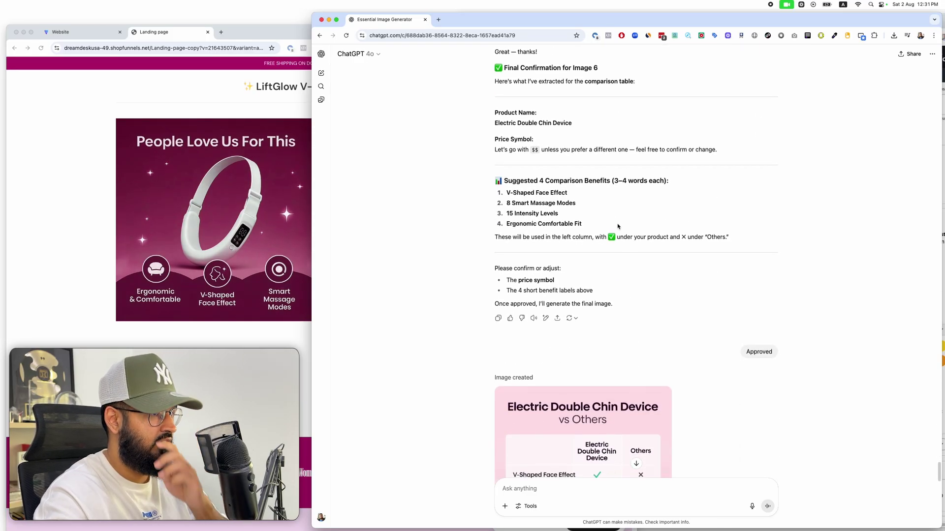
pyautogui.scroll(-3, 624, 232)
pyautogui.scroll(6, 626, 228)
pyautogui.scroll(4, 626, 228)
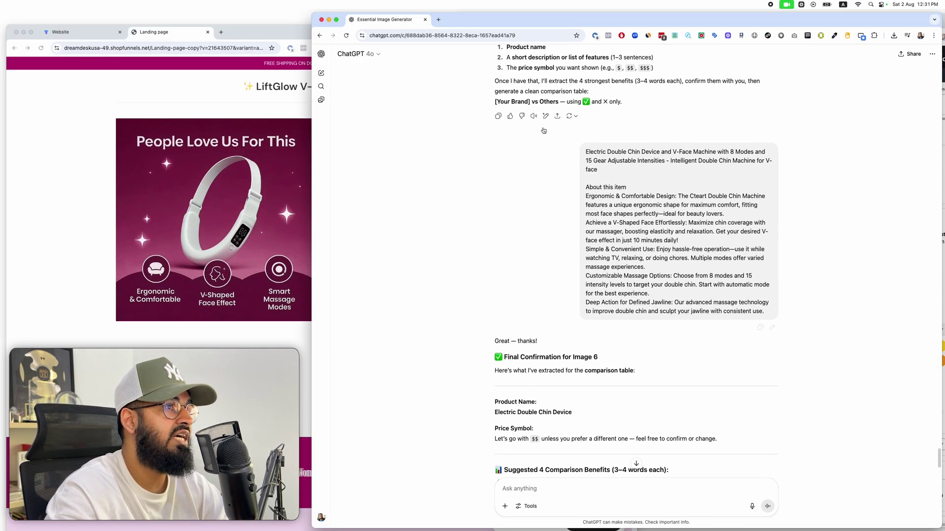
pyautogui.scroll(-10, 656, 191)
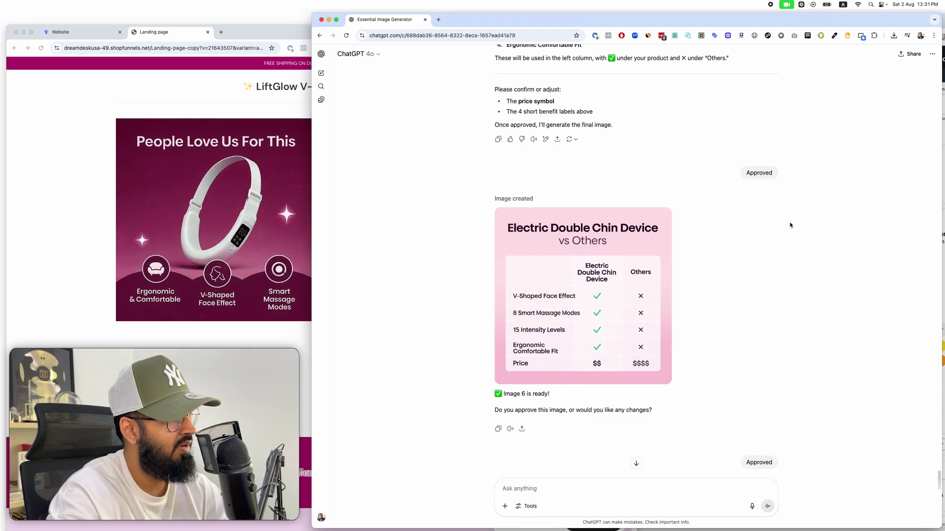
# - Page through the landing page's product gallery, covering the hero, Why People Choose, Lifts Jawline and How Does It Work? images, and return to the chat
pyautogui.click(128, 163)
pyautogui.click(307, 221)
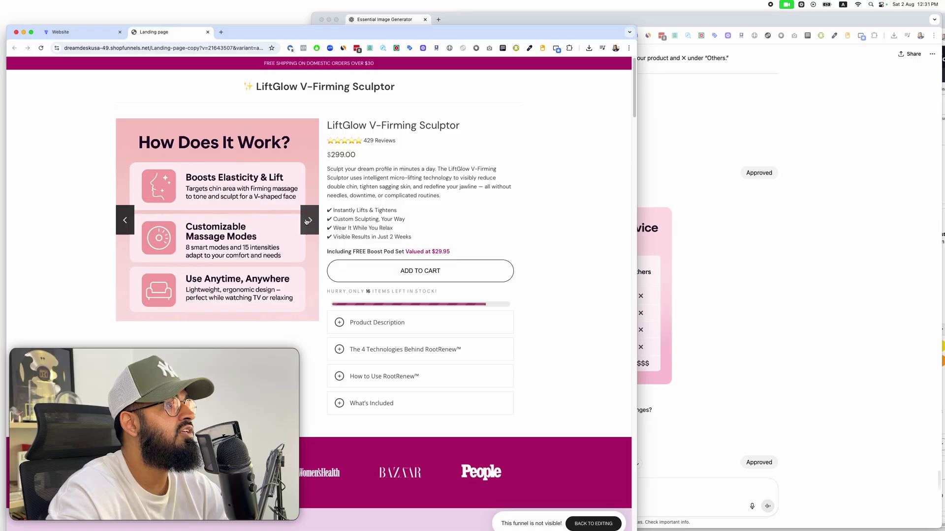
pyautogui.click(307, 221)
pyautogui.click(308, 221)
pyautogui.click(307, 221)
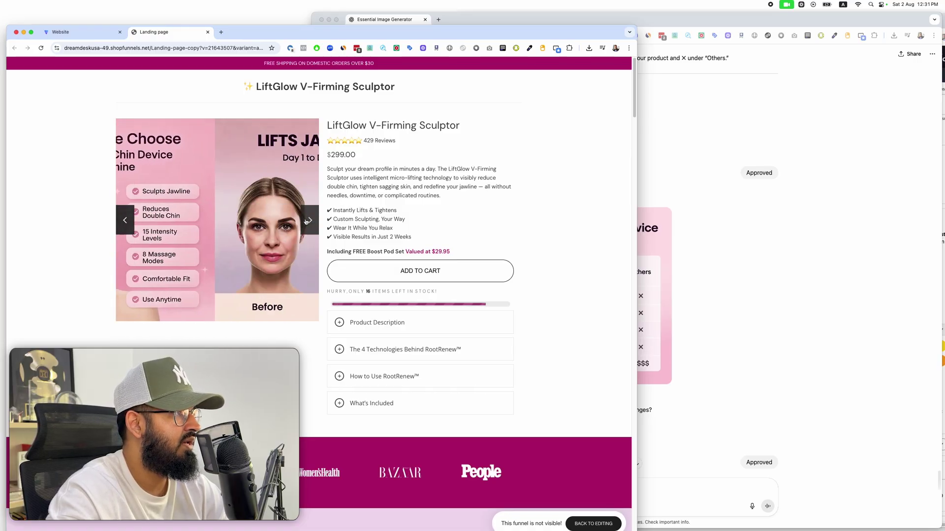
pyautogui.click(307, 221)
pyautogui.click(307, 221)
pyautogui.click(307, 221)
pyautogui.click(307, 220)
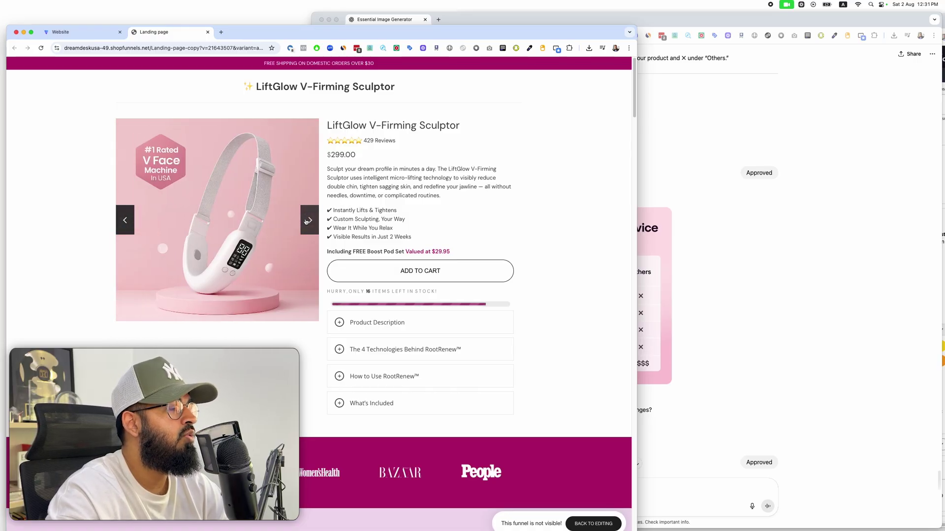
pyautogui.click(306, 221)
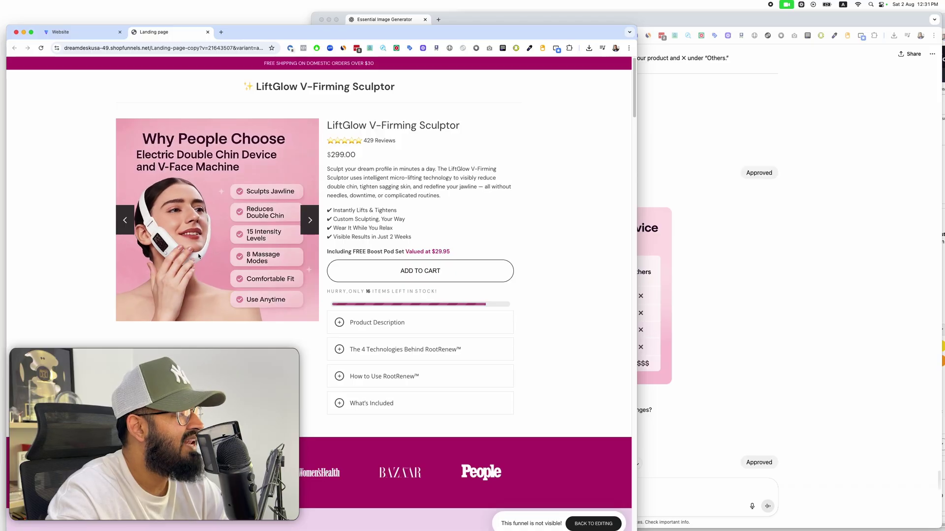
pyautogui.click(306, 229)
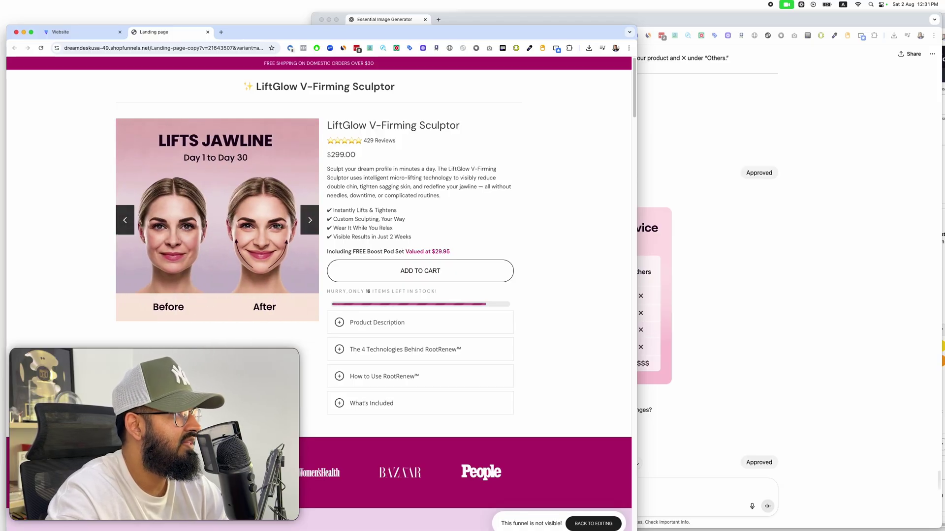
pyautogui.click(309, 221)
pyautogui.click(310, 222)
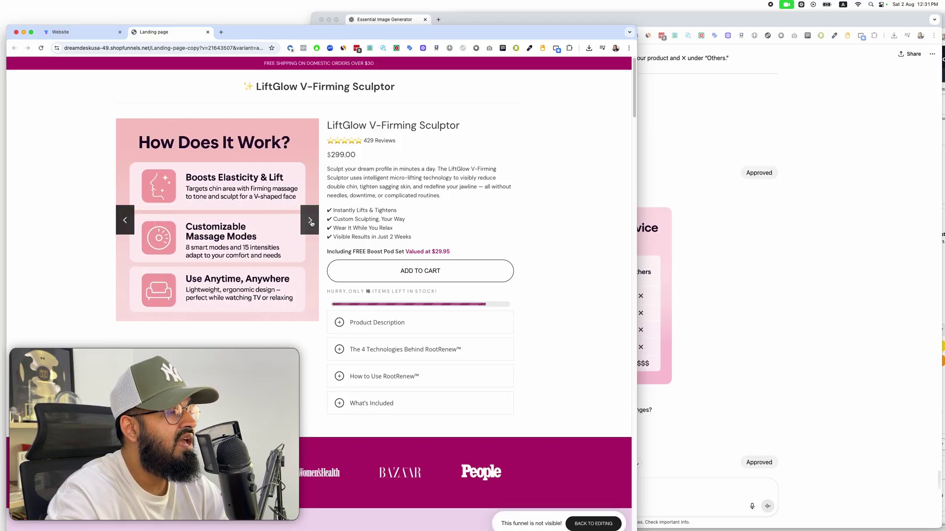
pyautogui.click(311, 223)
pyautogui.click(311, 224)
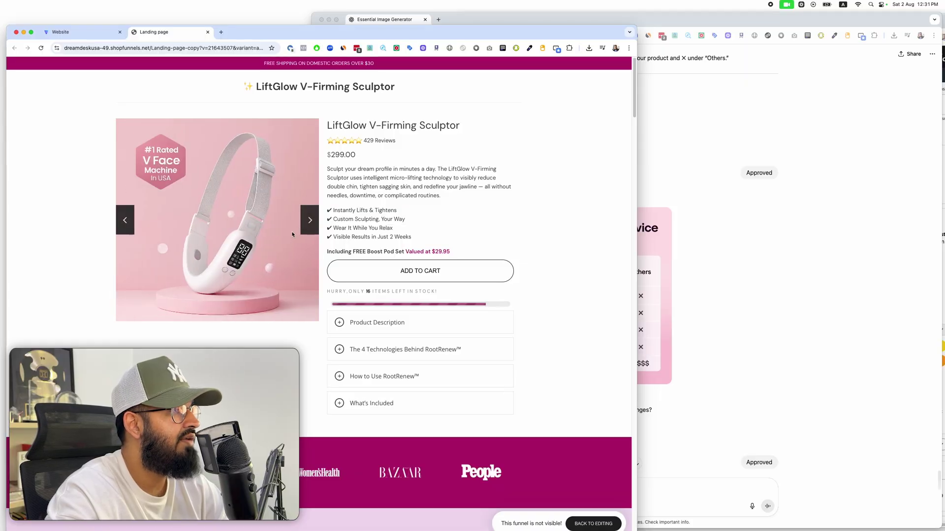
pyautogui.click(310, 222)
pyautogui.click(310, 221)
pyautogui.click(310, 221)
pyautogui.click(830, 161)
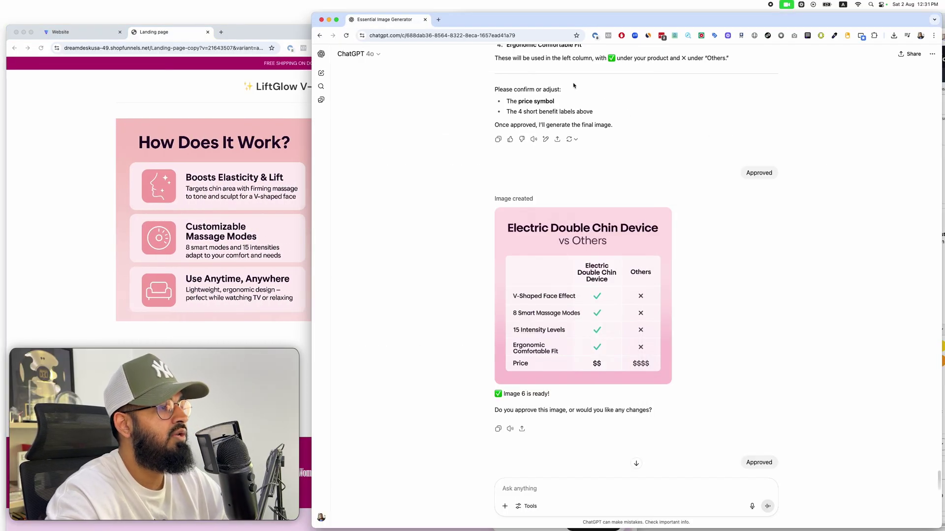
# - Switch to Topview, open Image/Text to Video from the dashboard, and upload the Lifts Jawline before-and-after image as the source
pyautogui.press('super+shift+4')
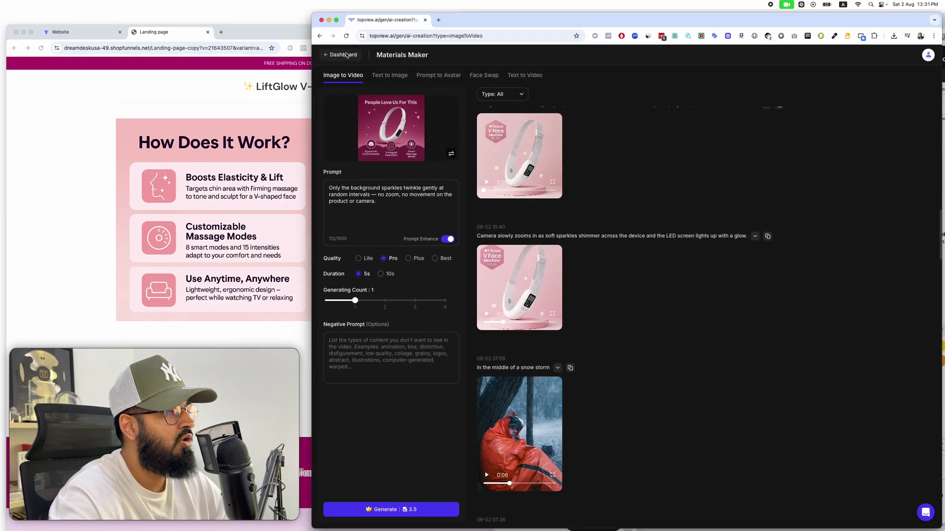
pyautogui.click(343, 55)
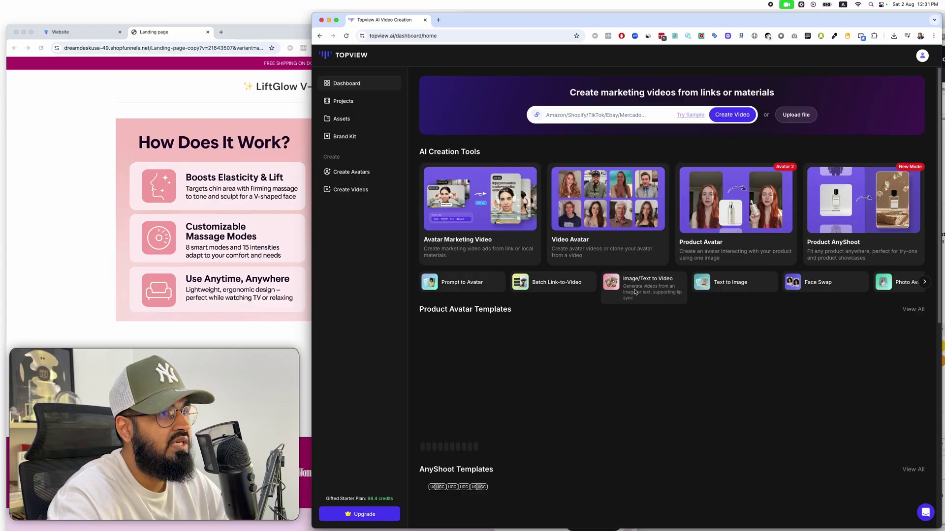
pyautogui.press('super+bracketleft')
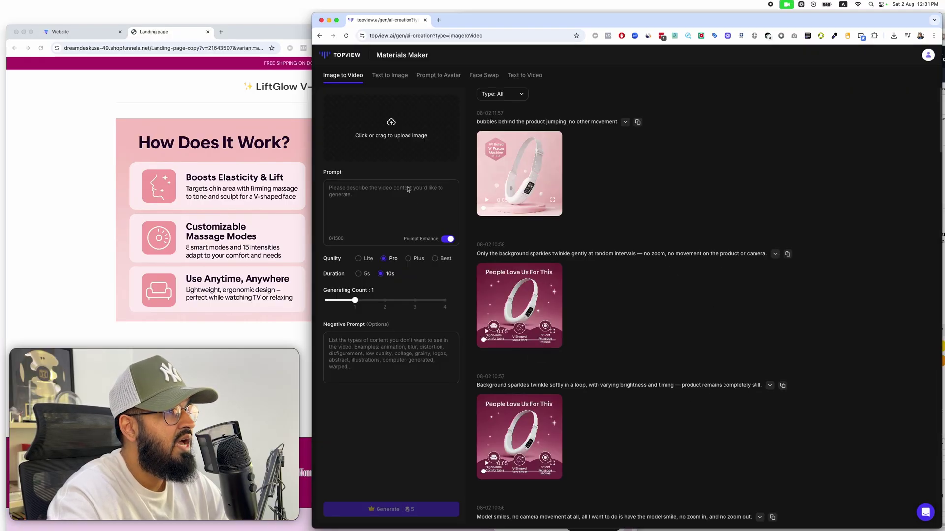
pyautogui.click(391, 127)
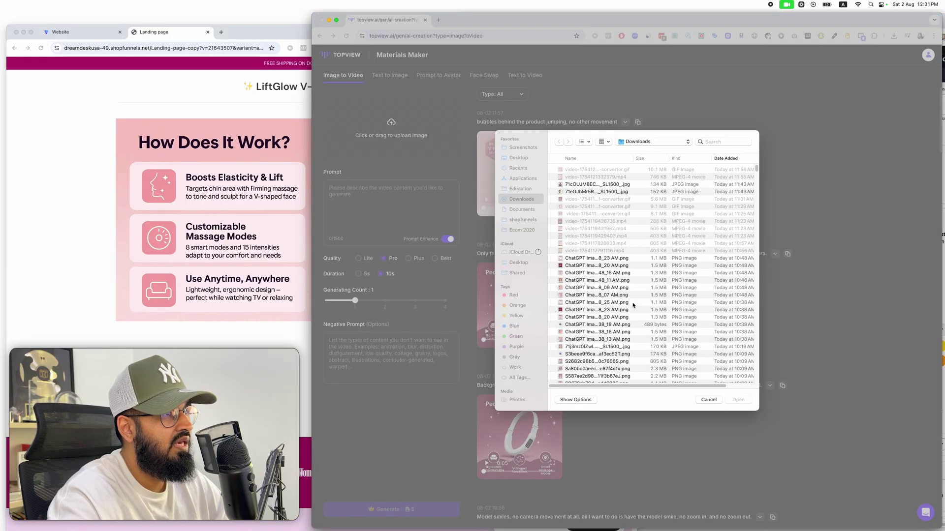
pyautogui.click(597, 280)
pyautogui.click(738, 399)
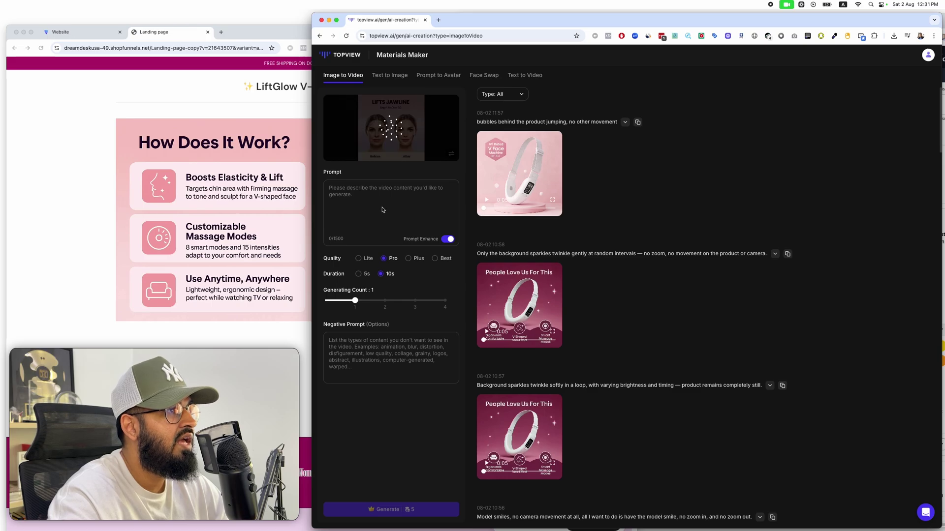
# - Examine the previously generated videos and their prompts in Topview, including the smiling models and the twinkling background sparkles
pyautogui.scroll(-10, 627, 279)
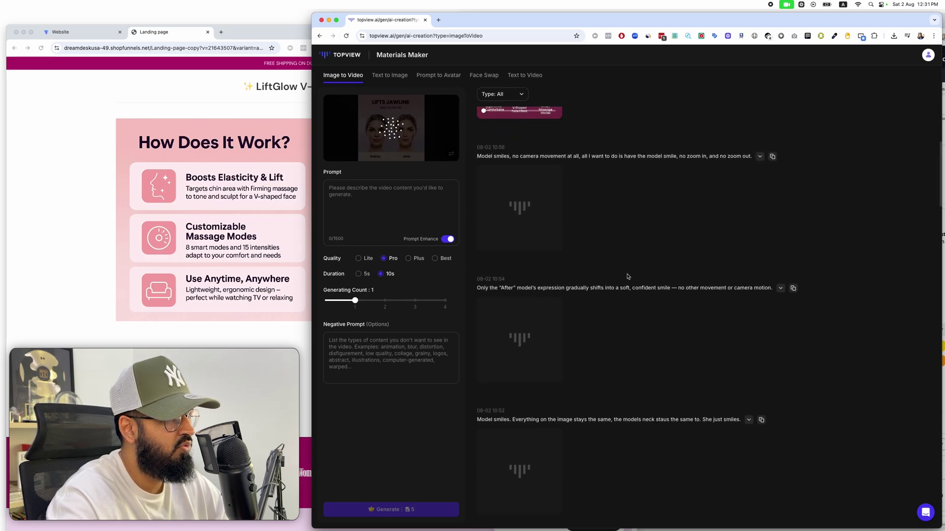
pyautogui.scroll(-8, 627, 279)
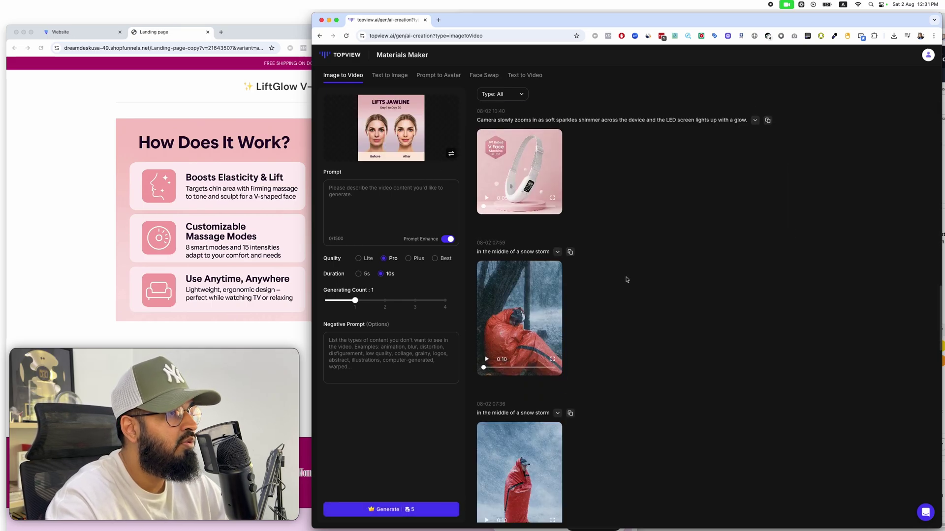
pyautogui.scroll(4, 627, 280)
pyautogui.scroll(5, 627, 279)
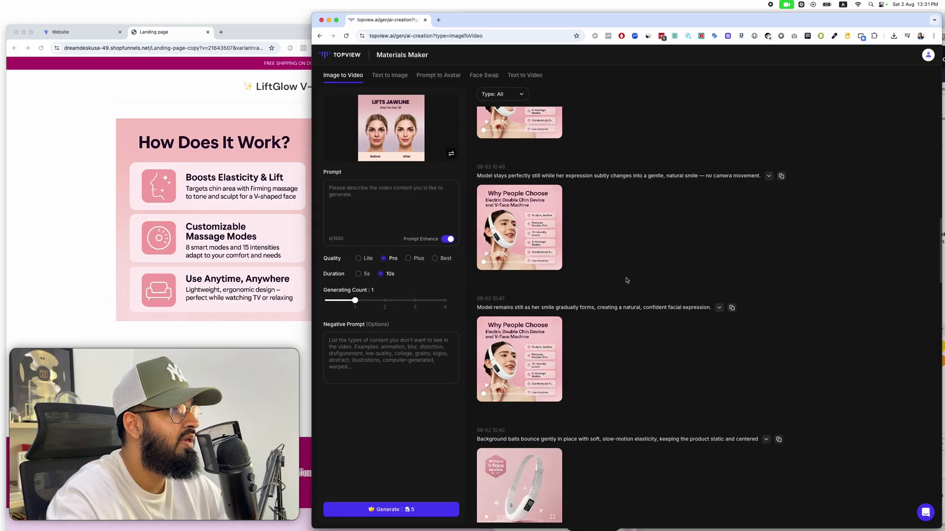
pyautogui.scroll(7, 626, 279)
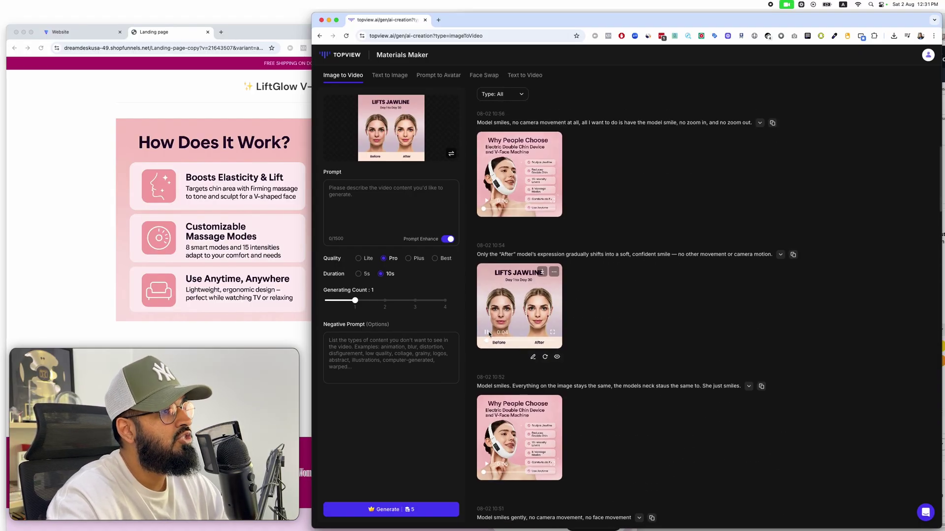
pyautogui.scroll(2, 585, 329)
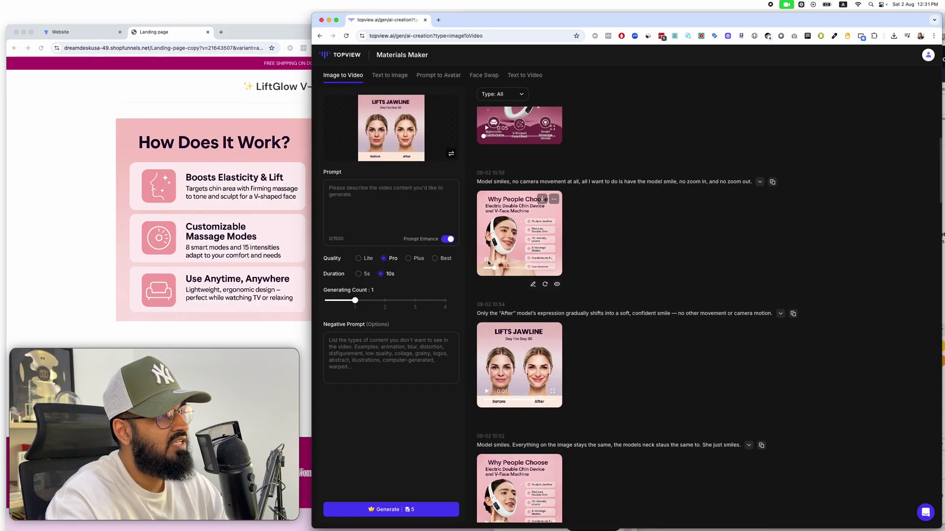
pyautogui.scroll(4, 486, 247)
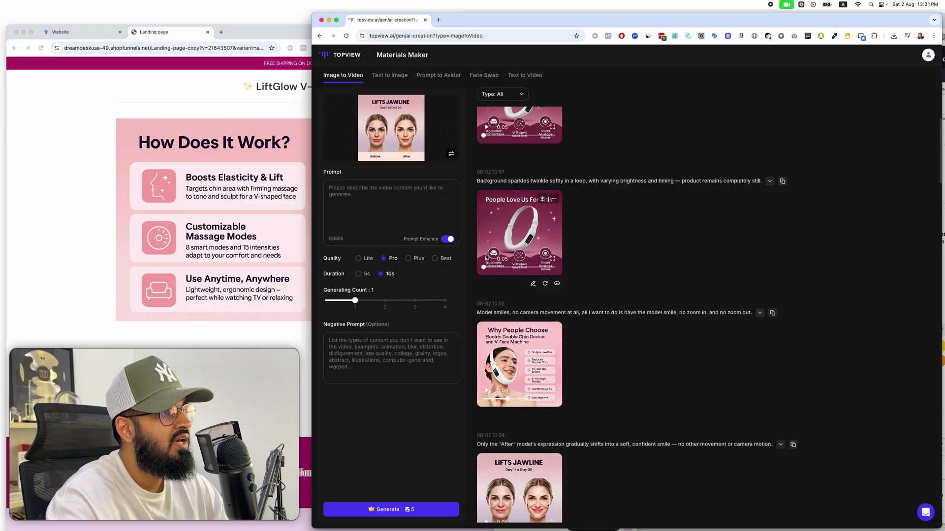
pyautogui.scroll(6, 541, 276)
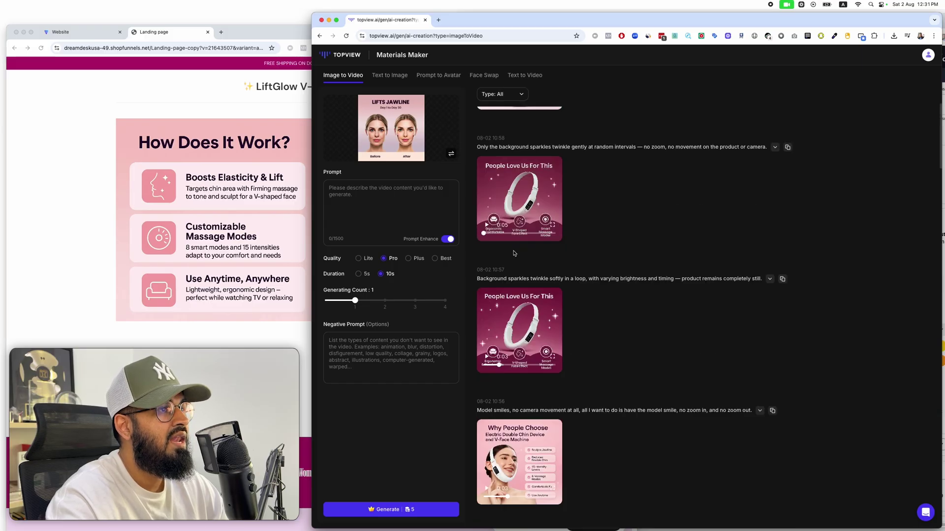
pyautogui.scroll(-18, 571, 288)
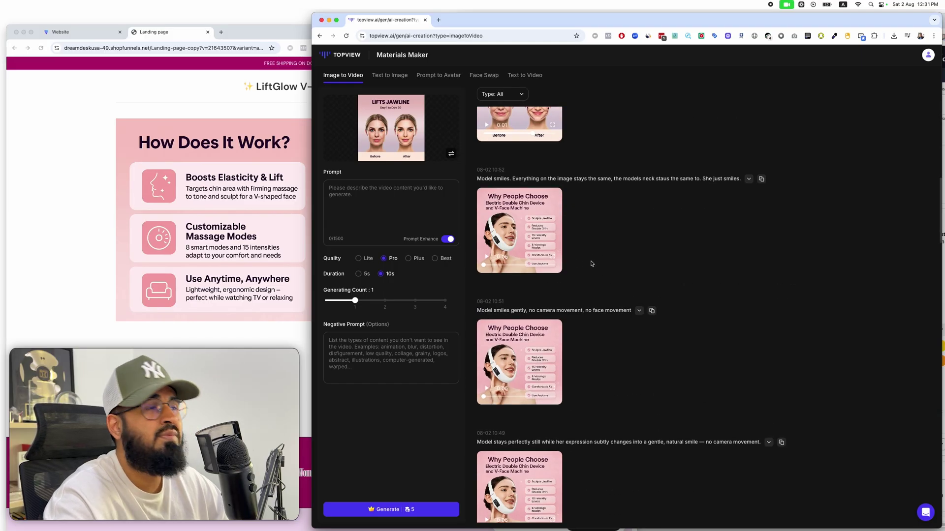
# - Page repeatedly through the landing page's product gallery to show the animated Why People Choose, Lifts Jawline and People Love Us For This images
pyautogui.click(306, 222)
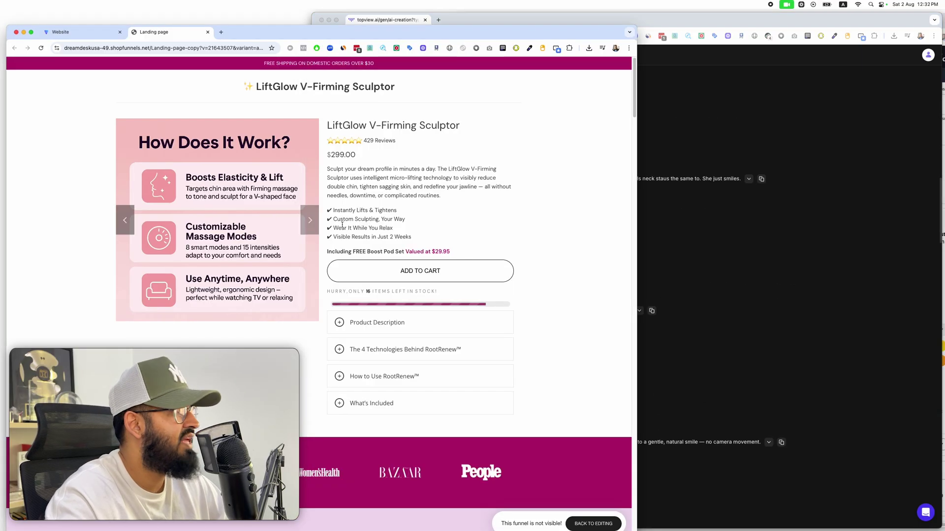
pyautogui.click(309, 221)
pyautogui.click(308, 221)
pyautogui.click(308, 221)
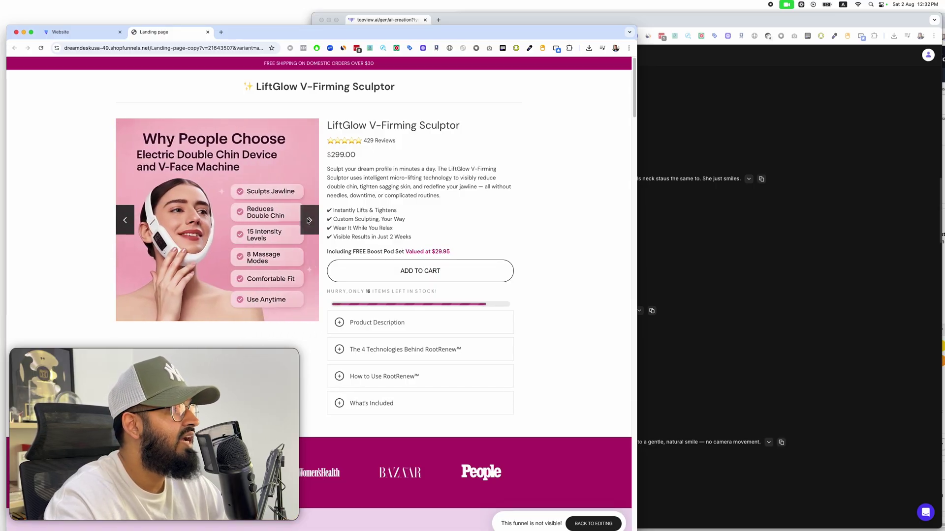
pyautogui.click(309, 221)
pyautogui.click(308, 221)
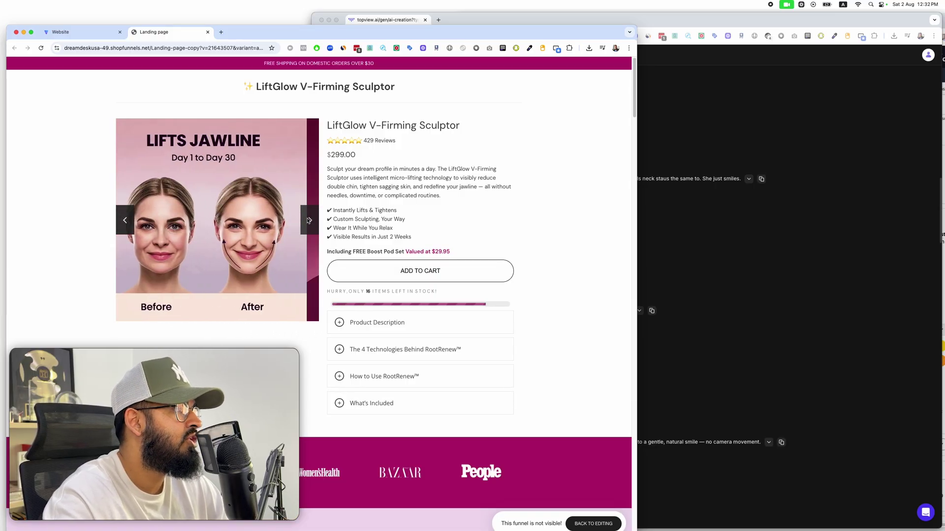
pyautogui.click(309, 221)
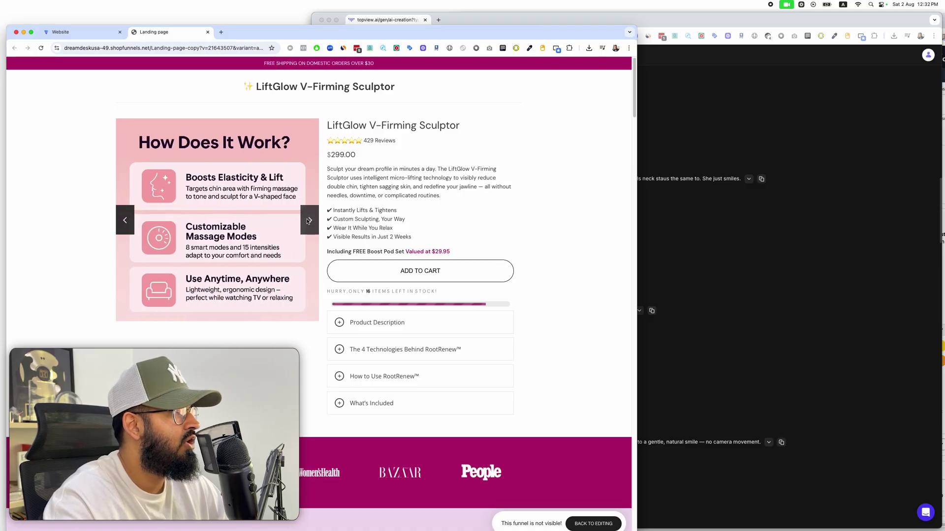
pyautogui.click(309, 222)
pyautogui.click(308, 221)
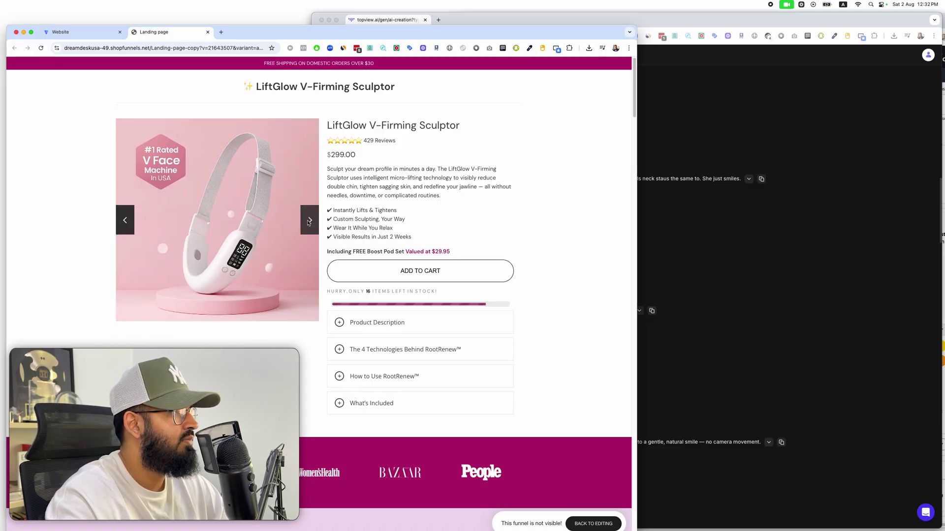
pyautogui.click(308, 221)
pyautogui.click(308, 220)
pyautogui.click(308, 221)
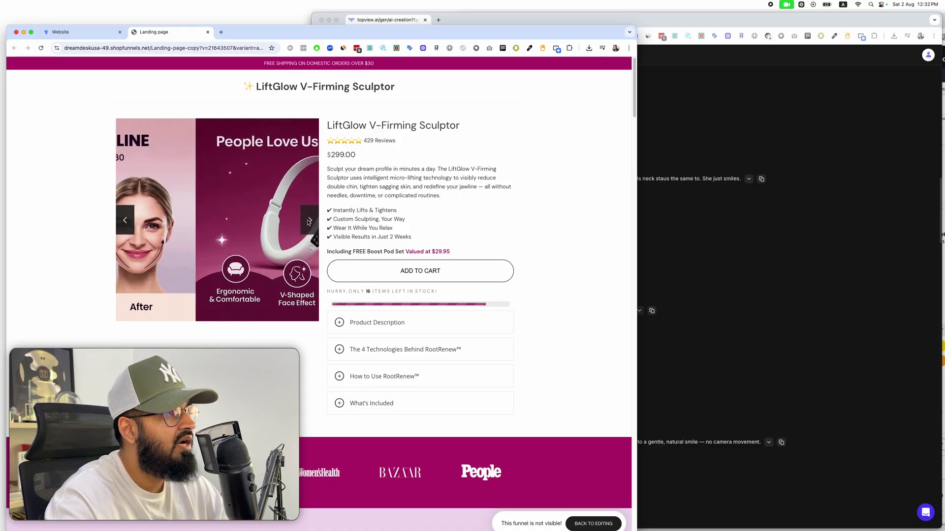
pyautogui.click(308, 221)
pyautogui.click(308, 221)
pyautogui.click(308, 221)
pyautogui.click(309, 221)
pyautogui.click(308, 221)
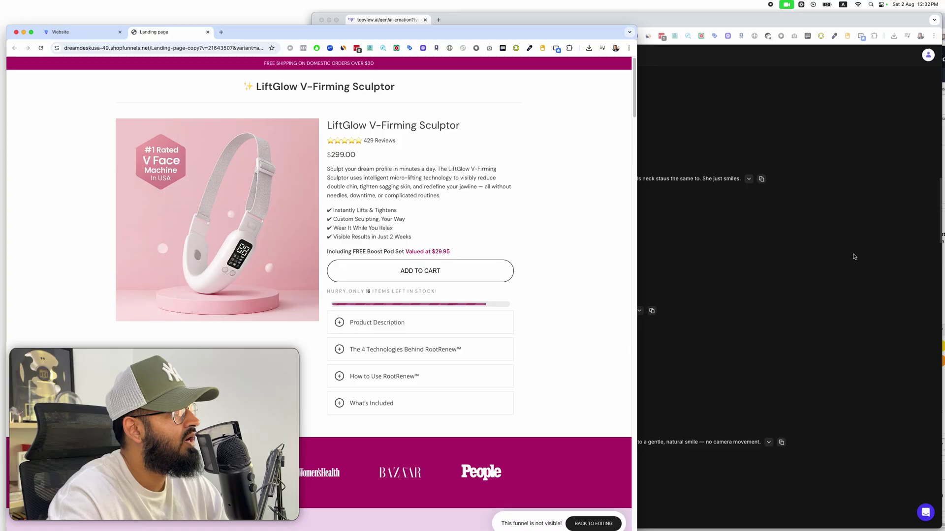
pyautogui.click(305, 229)
pyautogui.click(305, 229)
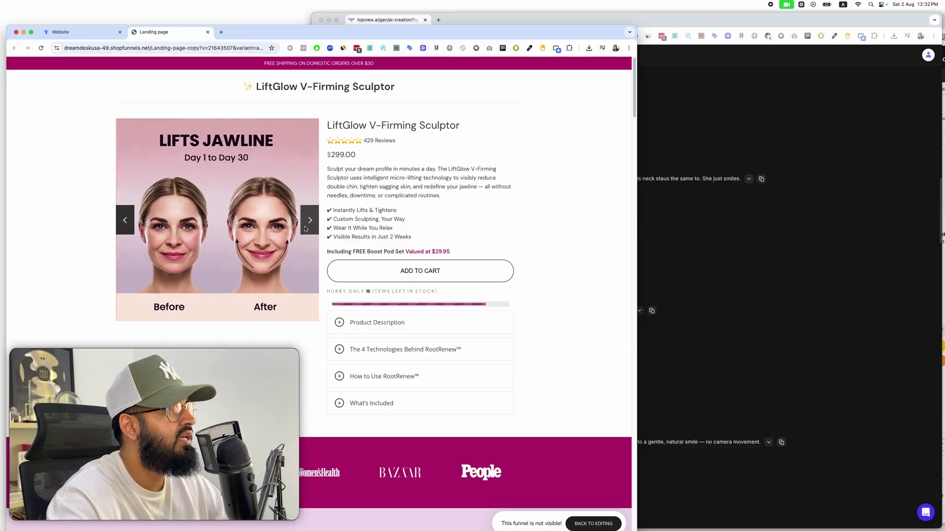
pyautogui.click(305, 229)
pyautogui.click(305, 229)
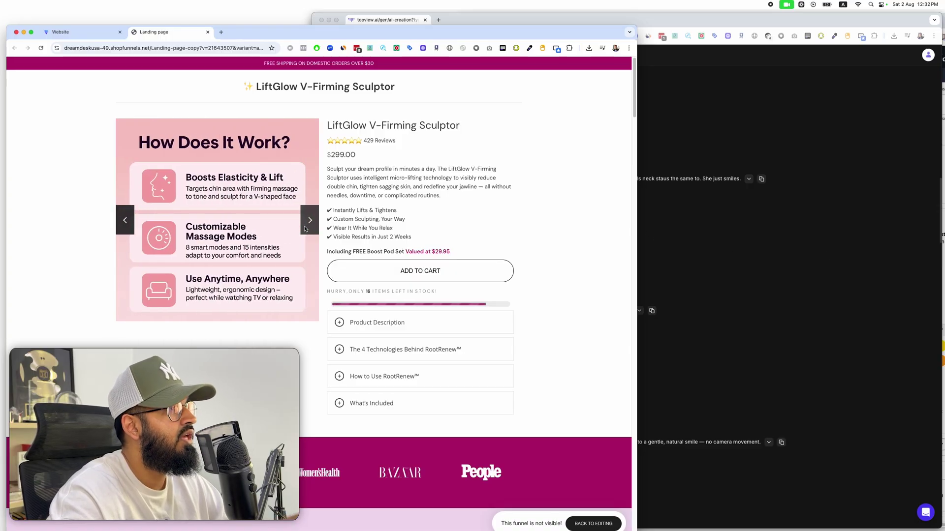
pyautogui.click(306, 229)
# - Switch to the Topview browser window and find the Ezgif video to gif converter in a new tab
pyautogui.press('super+grave')
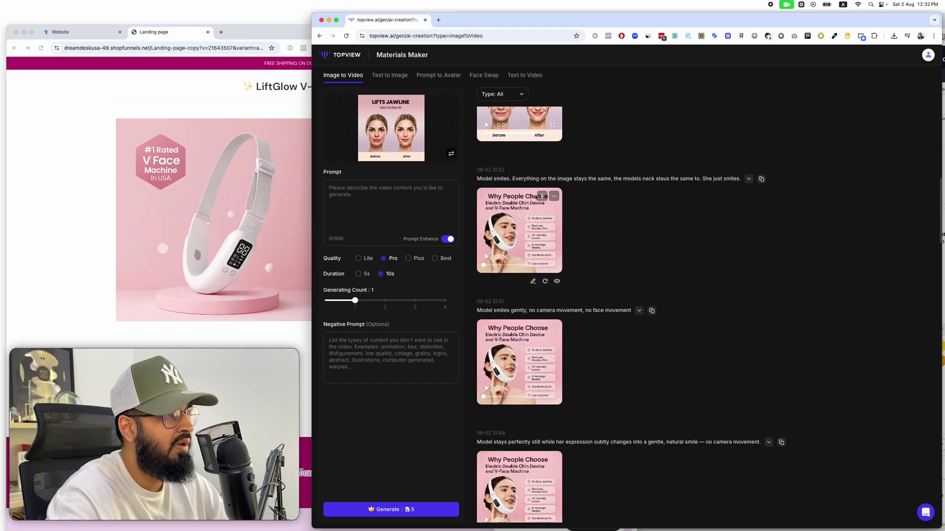
pyautogui.click(438, 19)
pyautogui.write('video to gif converter')
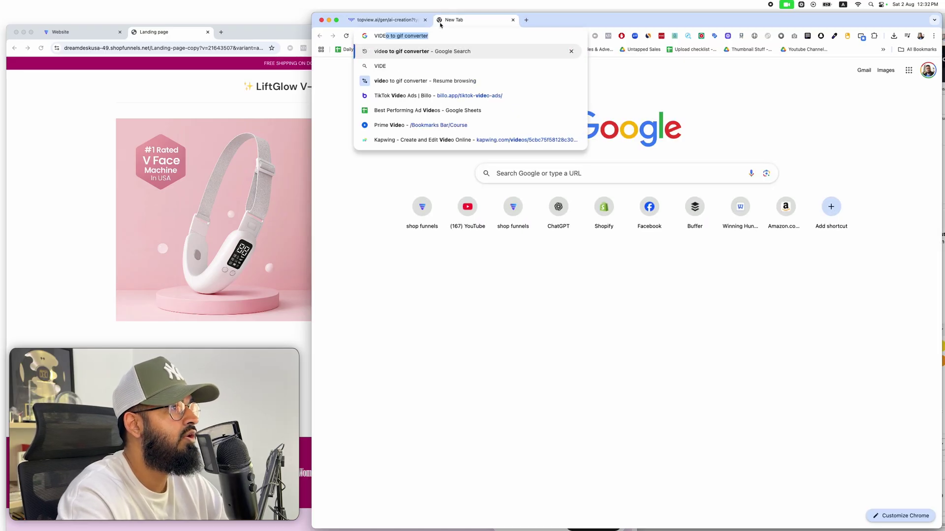
pyautogui.press('Return')
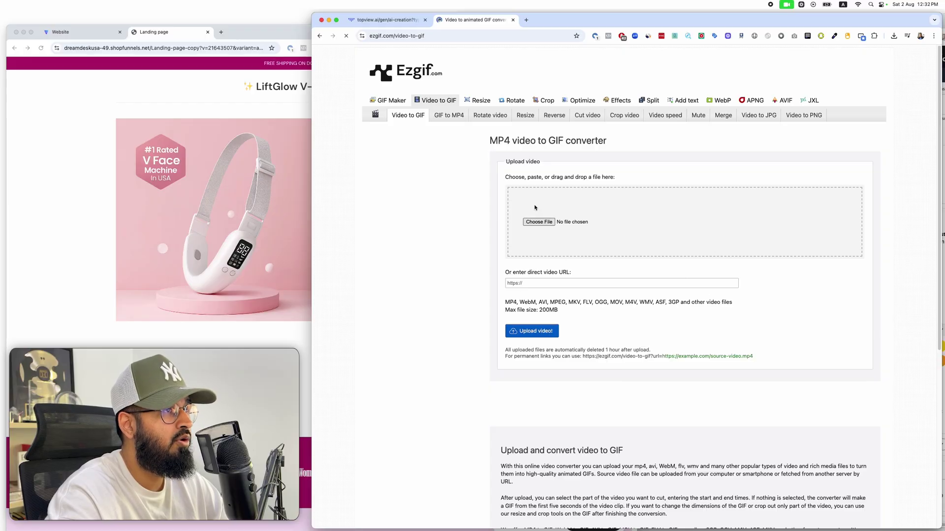
# - Browse Downloads for a video to convert, preview the Lifts Jawline clip video-1754119429403.mp4, and close the file chooser
pyautogui.click(535, 207)
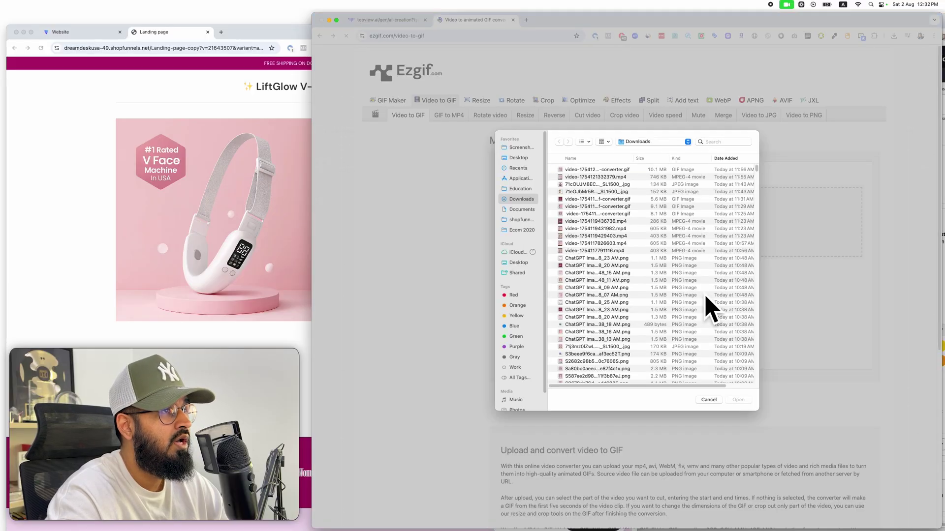
pyautogui.click(609, 236)
pyautogui.press('space')
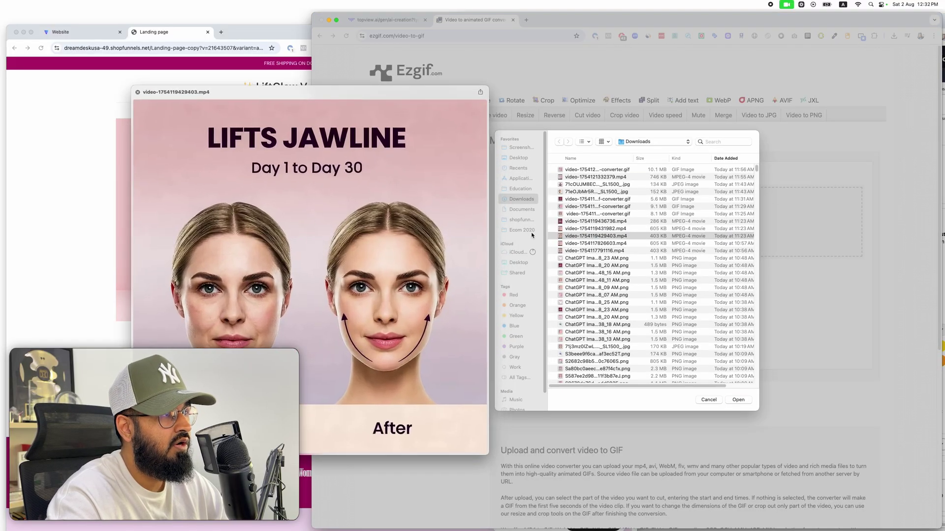
pyautogui.press('space')
pyautogui.click(738, 399)
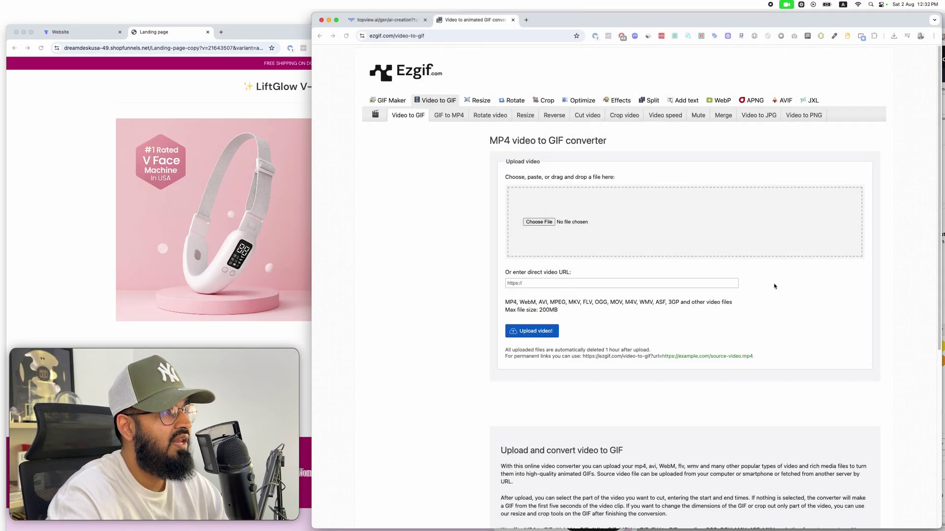
# - Return to the landing page and cycle its gallery from the Why People Choose image through the whole set and back
pyautogui.click(310, 219)
pyautogui.click(311, 223)
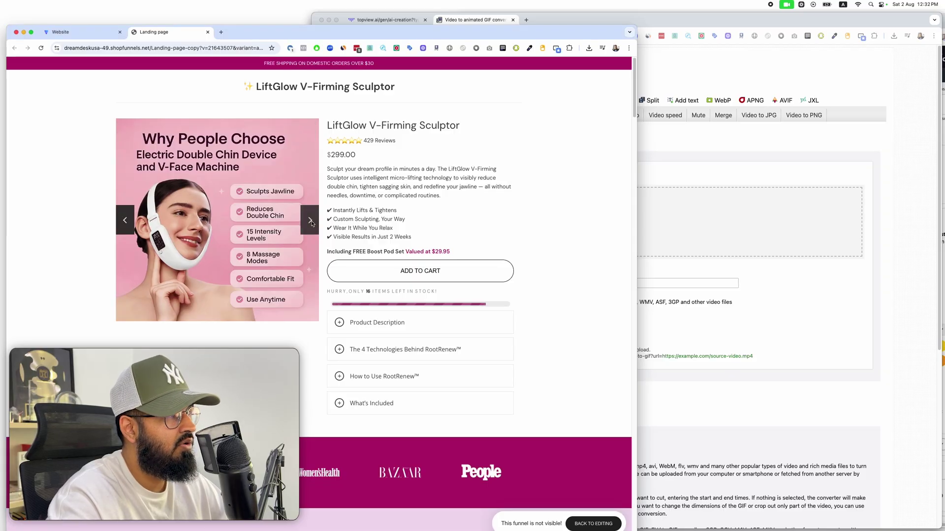
pyautogui.click(311, 221)
pyautogui.click(311, 220)
pyautogui.click(310, 218)
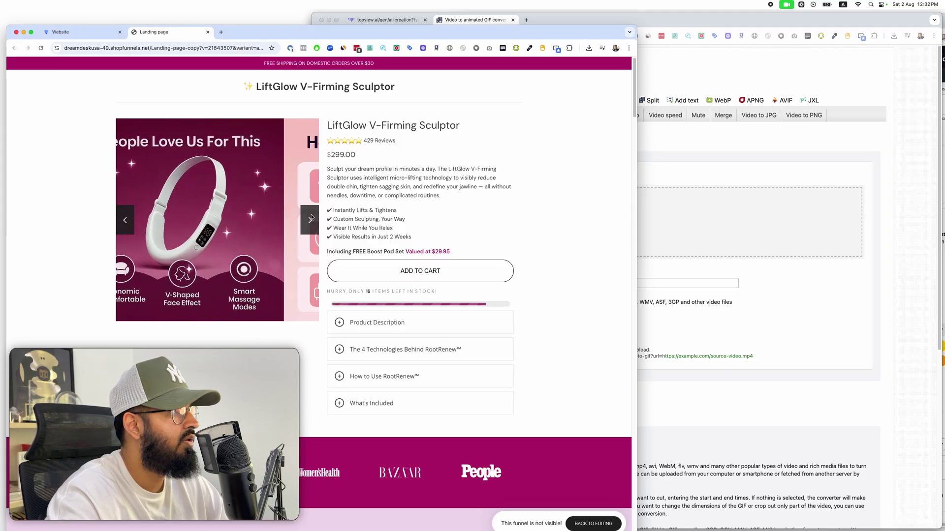
pyautogui.click(311, 219)
pyautogui.click(310, 219)
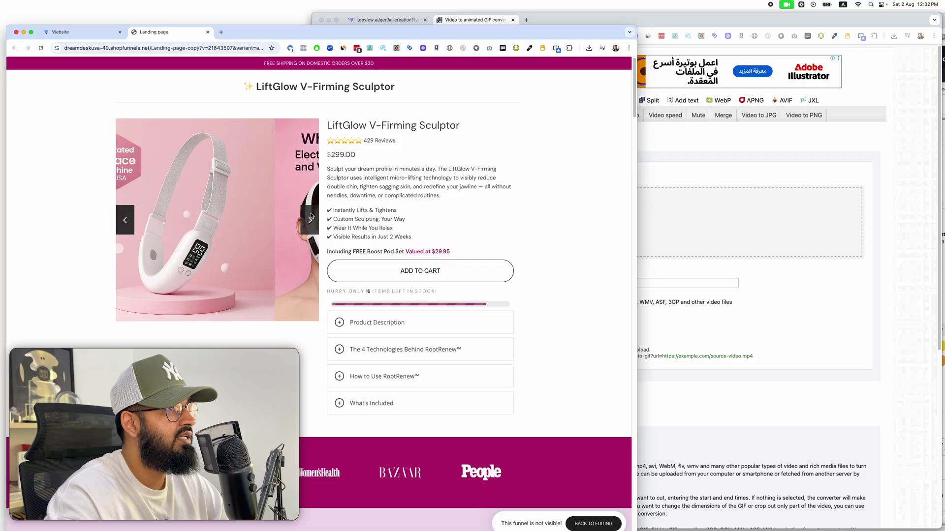
pyautogui.click(311, 218)
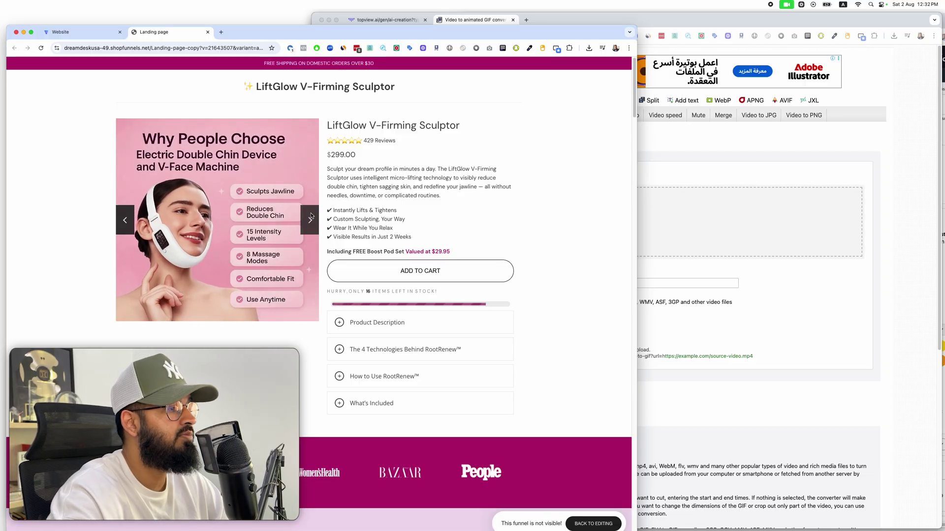
# - Switch to the ChatGPT Essential Image Generator chat and review the generated images from Image 3 through the approved Image 6
pyautogui.click(769, 317)
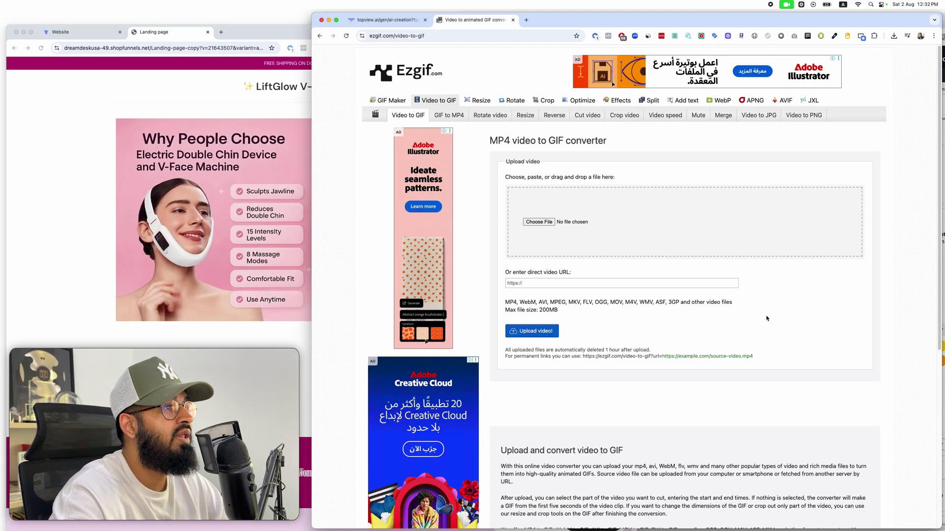
pyautogui.hotkey('ctrl', 'Up')
pyautogui.click(241, 285)
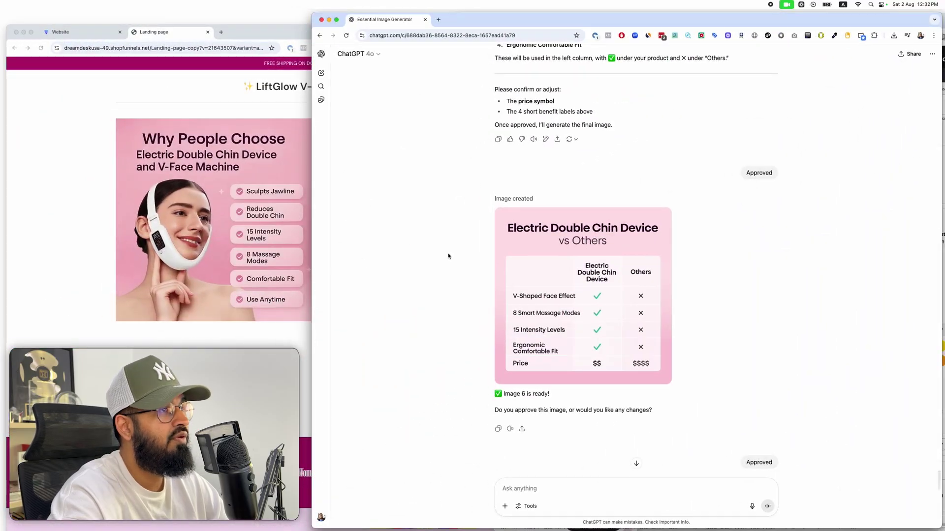
pyautogui.scroll(20, 448, 256)
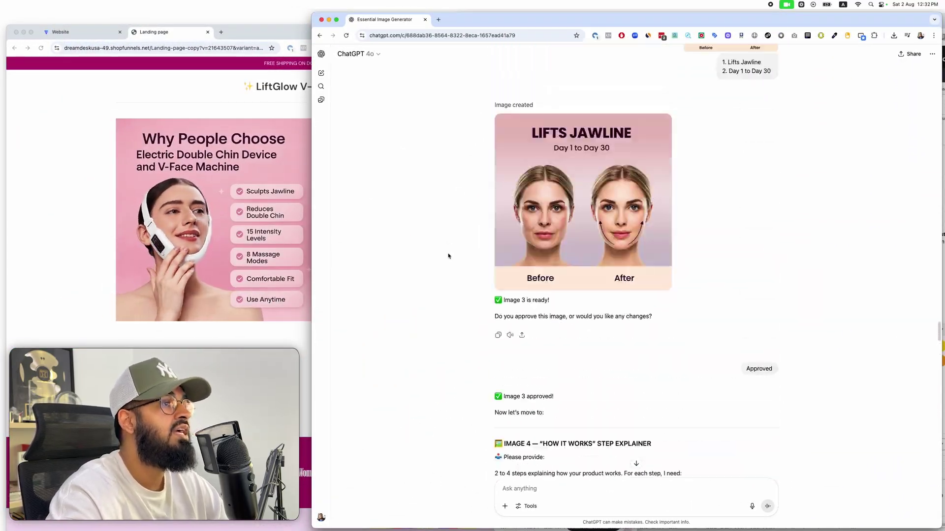
pyautogui.scroll(5, 448, 256)
pyautogui.scroll(-20, 448, 256)
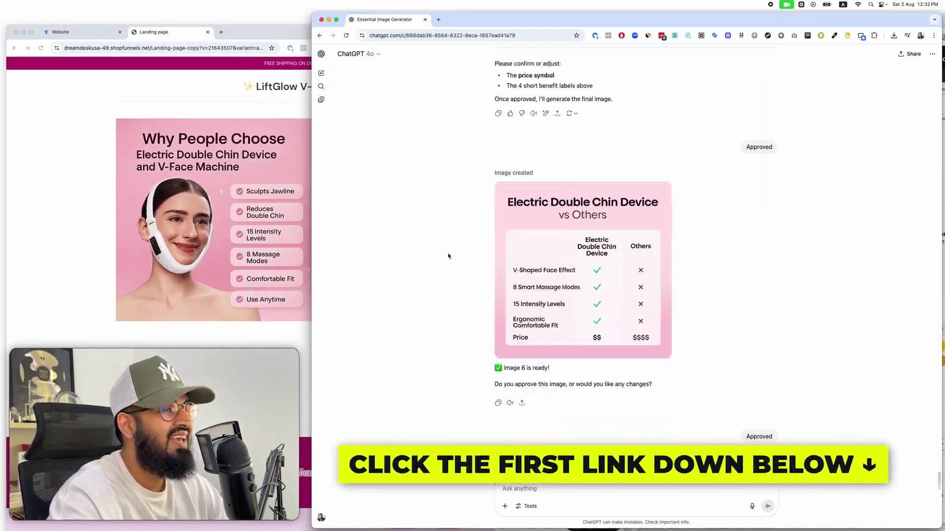
pyautogui.scroll(-5, 448, 256)
pyautogui.scroll(20, 448, 255)
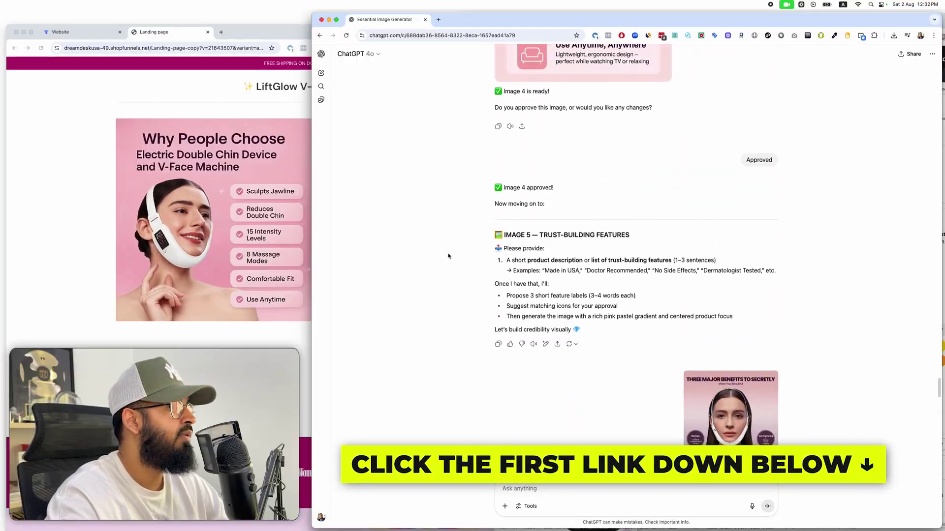
pyautogui.scroll(15, 448, 256)
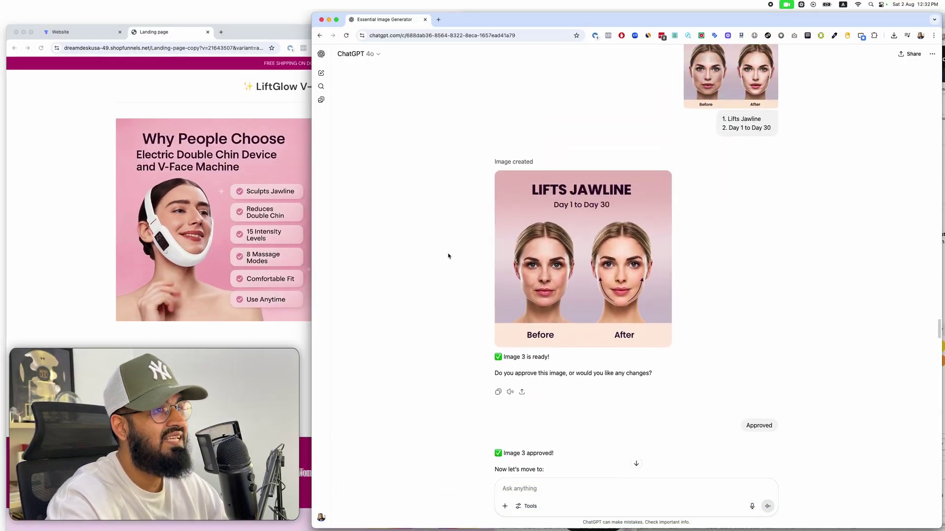
pyautogui.scroll(-20, 447, 256)
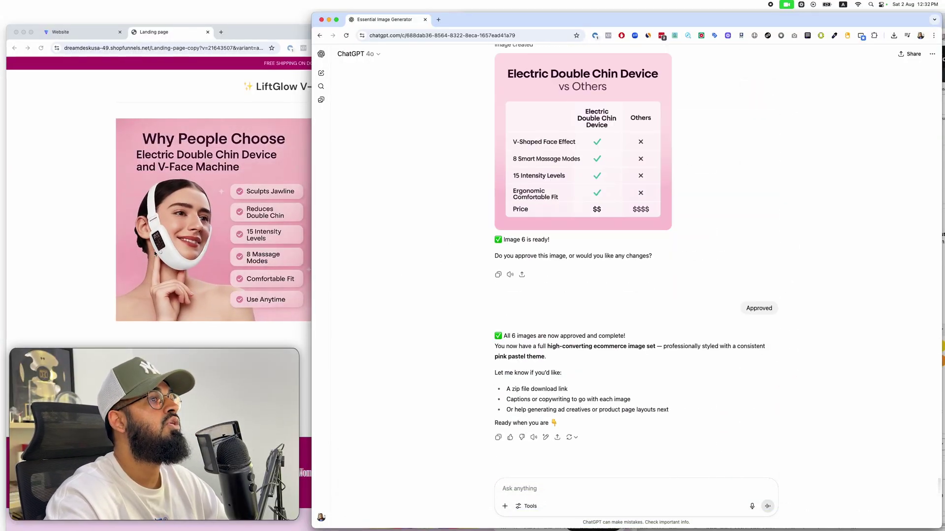
# - Go back to the landing page and page through all gallery images, including Lifts Jawline and Electric Double Chin Device vs Others
pyautogui.click(154, 253)
pyautogui.click(307, 224)
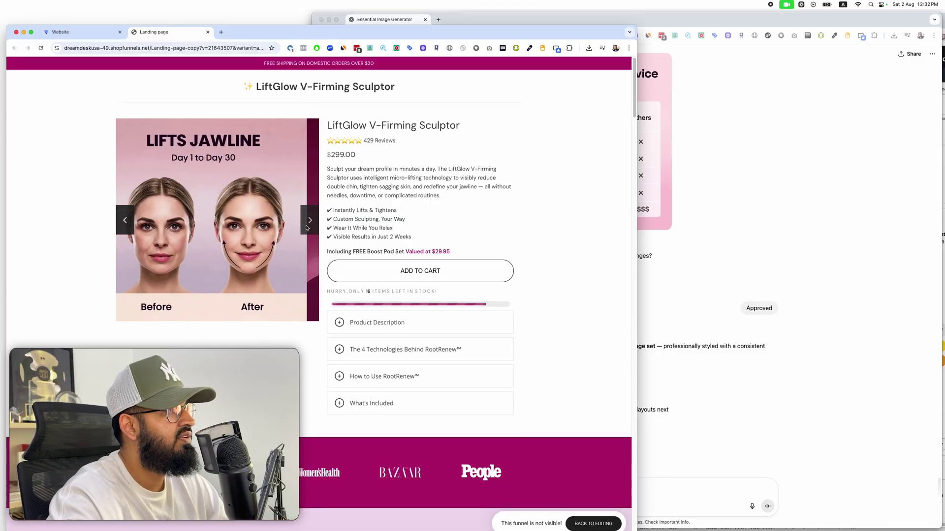
pyautogui.click(307, 226)
pyautogui.click(306, 226)
pyautogui.click(306, 226)
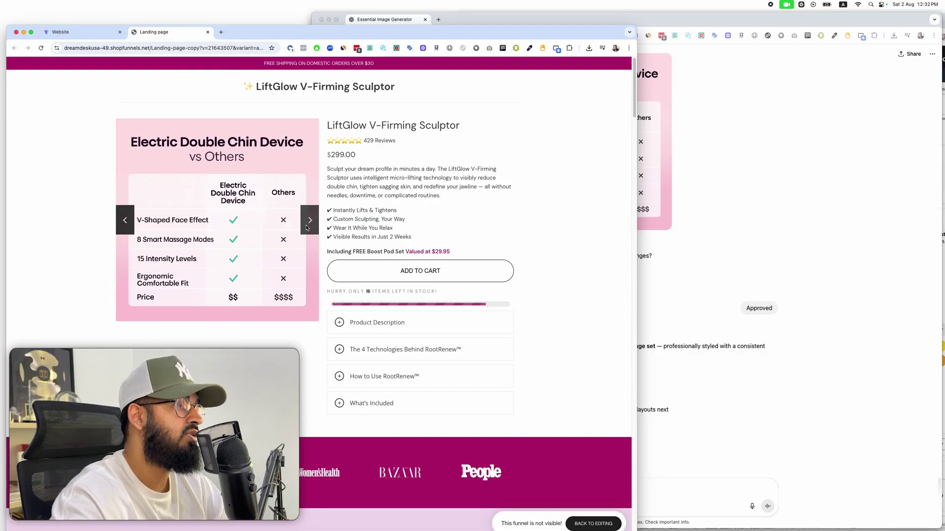
pyautogui.click(306, 228)
pyautogui.click(306, 227)
pyautogui.click(306, 227)
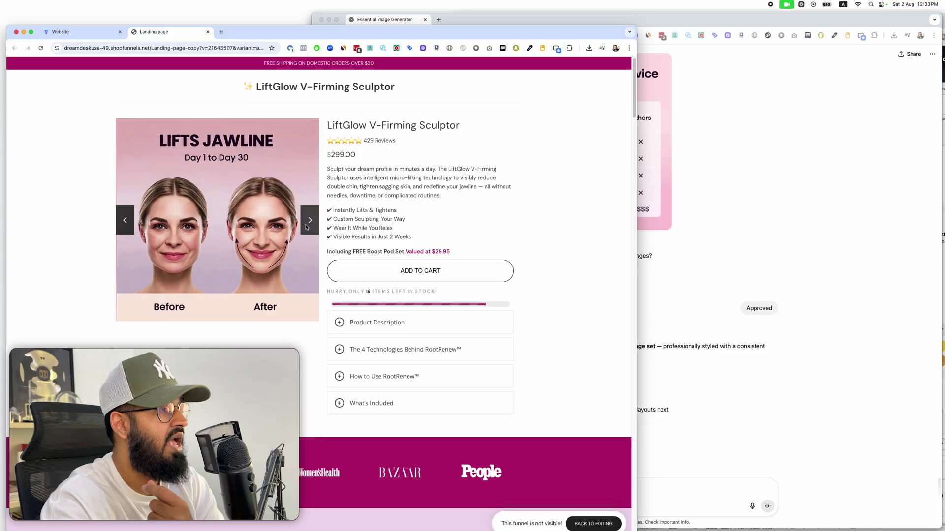
pyautogui.click(306, 227)
pyautogui.click(306, 227)
pyautogui.click(306, 227)
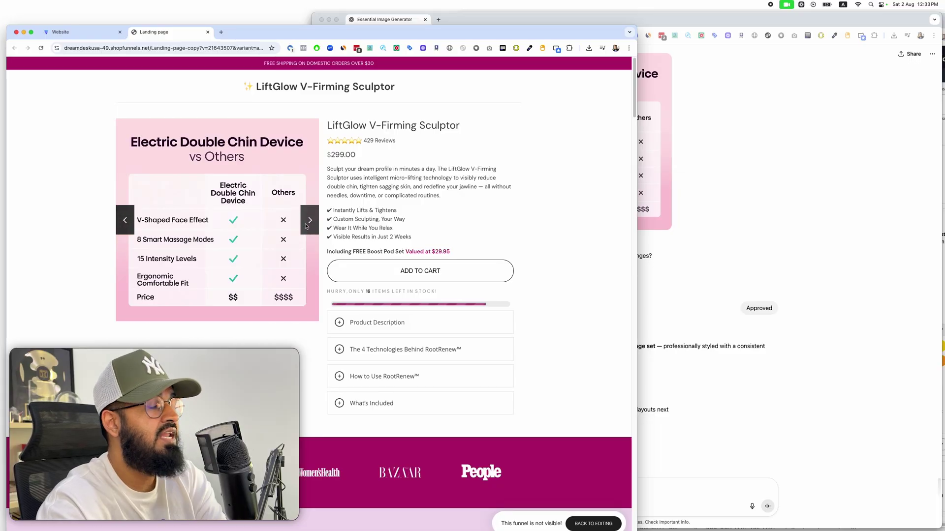
pyautogui.click(306, 227)
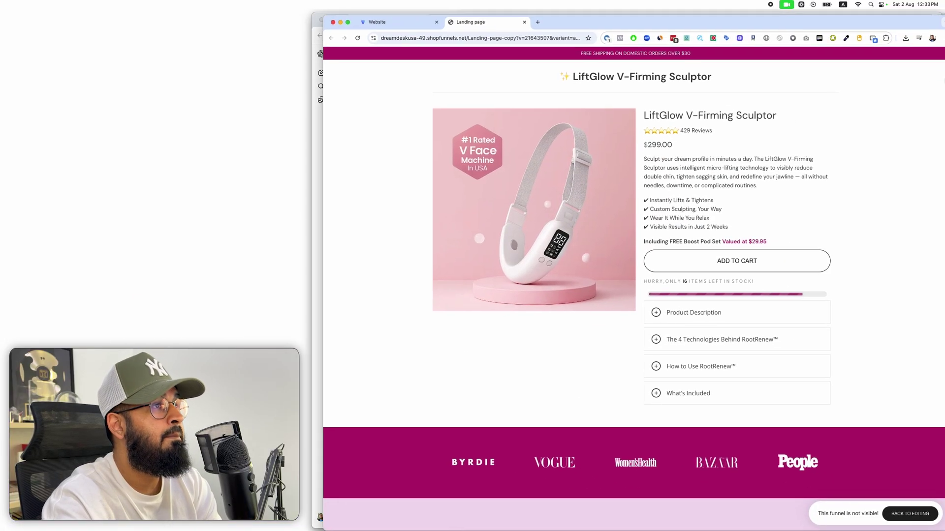
# - View the gallery once more from Why People Choose through the vs Others table to the #1 Rated V Face Machine image
pyautogui.click(614, 206)
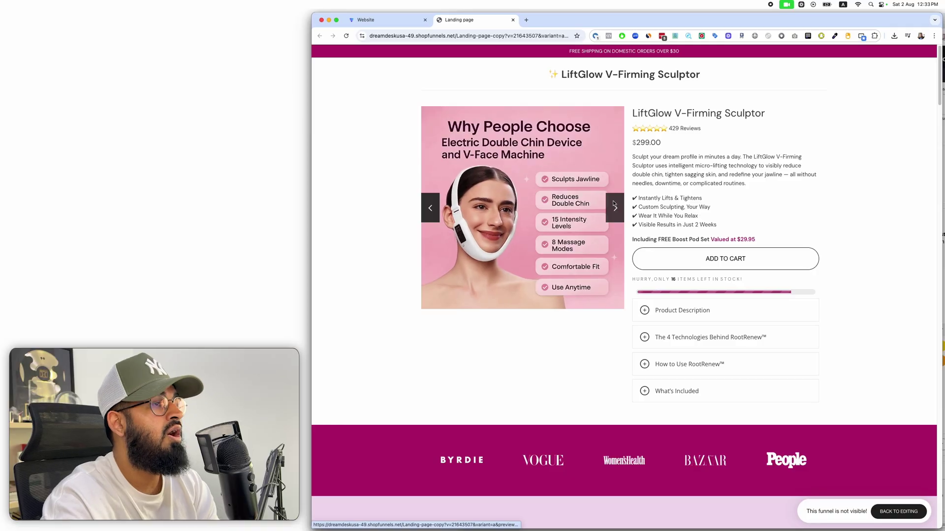
pyautogui.click(615, 206)
pyautogui.click(615, 207)
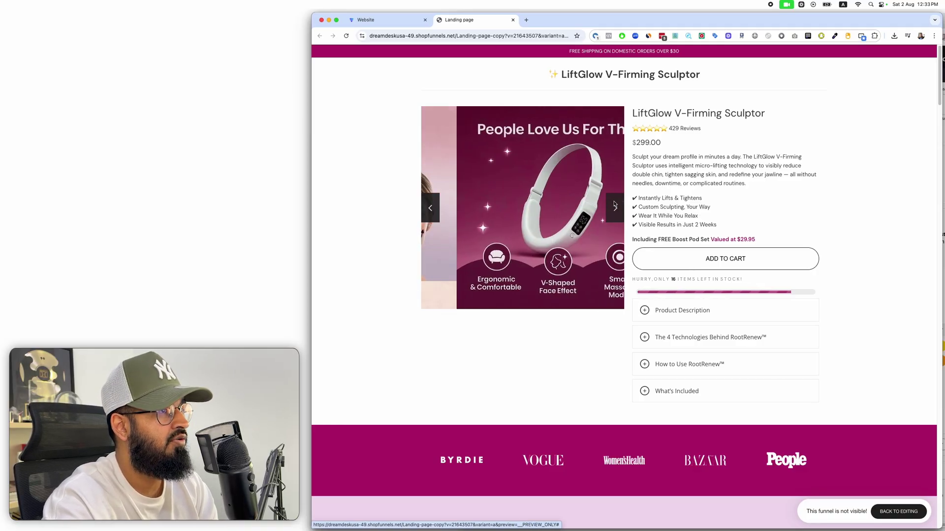
pyautogui.click(614, 207)
pyautogui.click(615, 206)
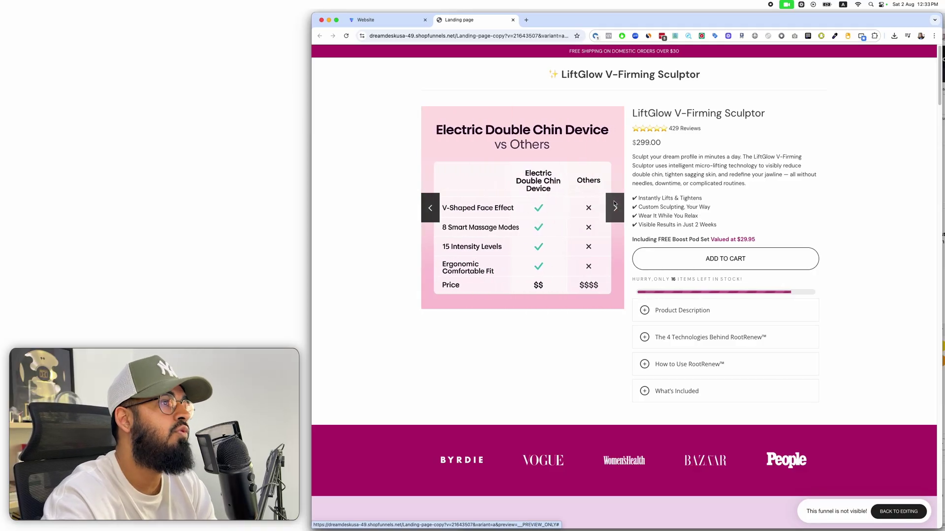
pyautogui.click(615, 206)
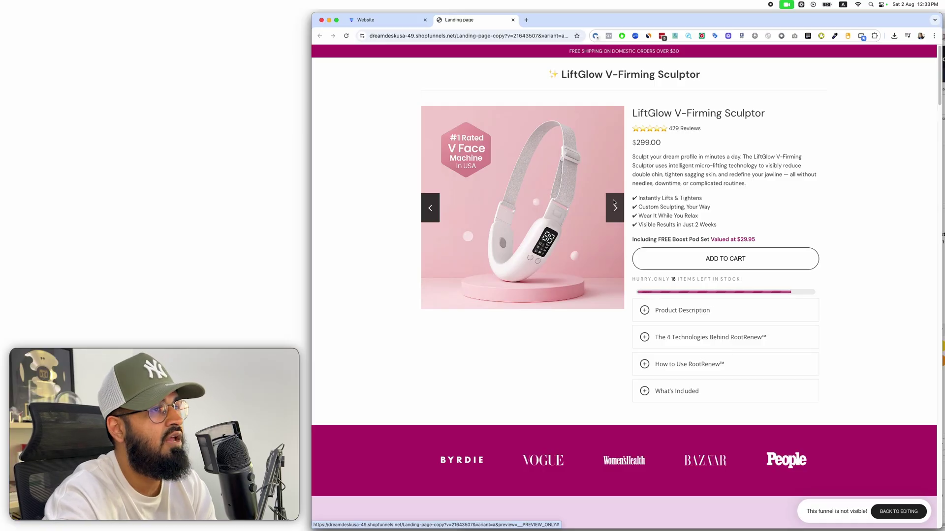
# - Page through the LiftGlow product gallery from the #1 Rated V Face Machine image via Lifts Jawline and How Does It Work back to the start
pyautogui.click(614, 206)
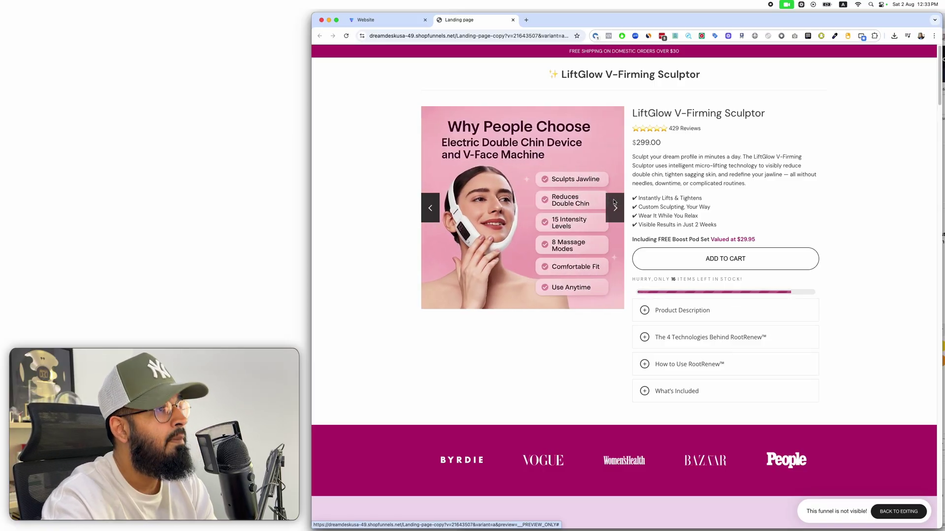
pyautogui.click(615, 206)
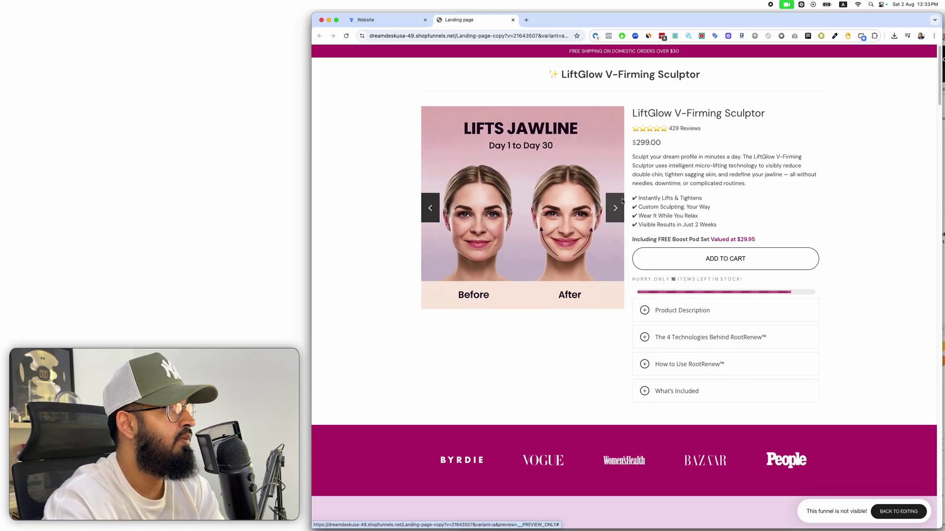
pyautogui.click(621, 202)
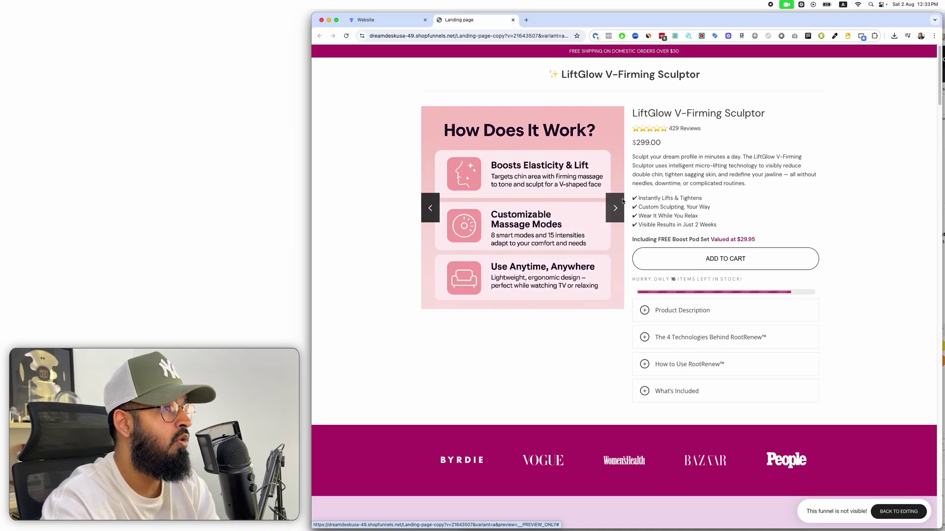
pyautogui.click(622, 202)
pyautogui.click(623, 202)
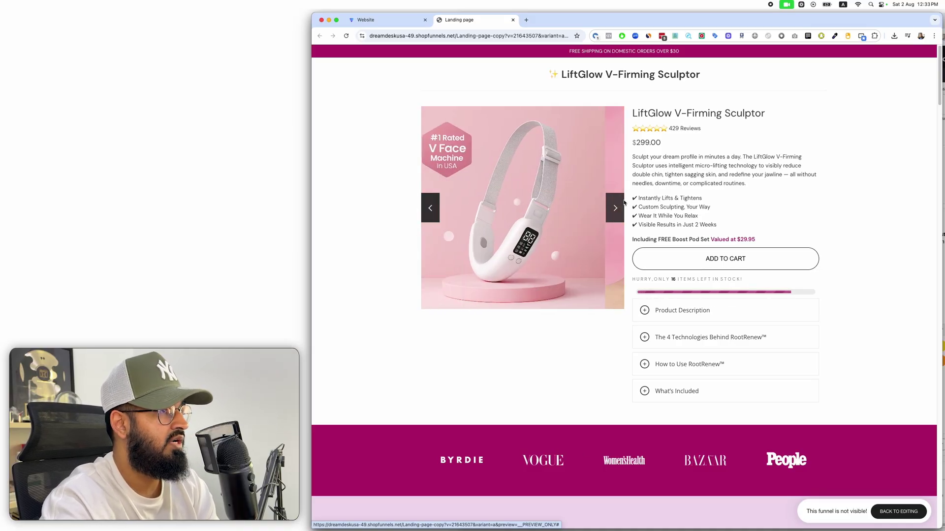
pyautogui.click(623, 202)
pyautogui.click(623, 201)
pyautogui.click(623, 201)
pyautogui.click(623, 202)
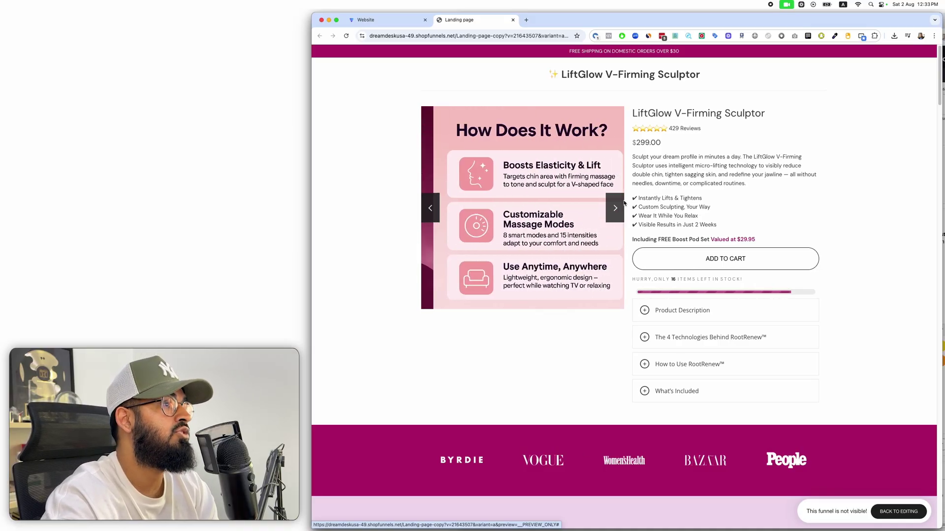
pyautogui.click(623, 201)
pyautogui.click(623, 202)
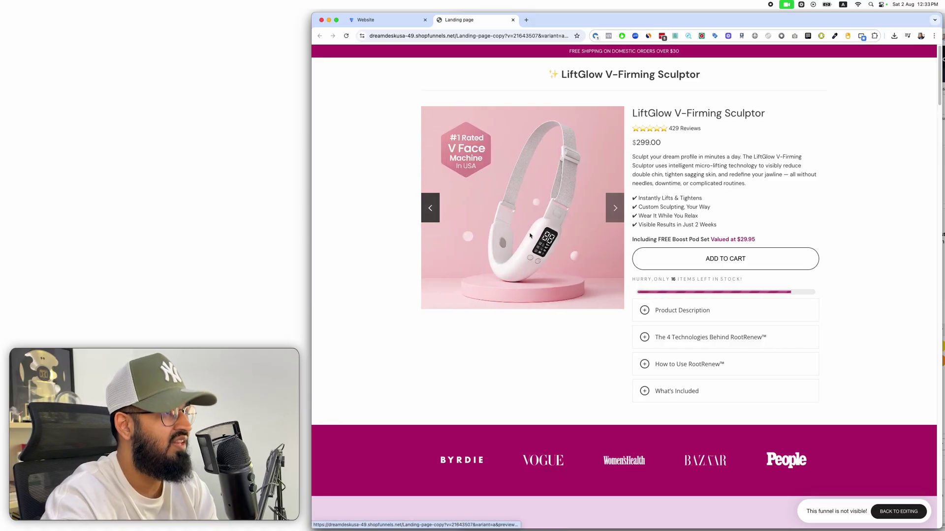
# - Cycle once more through the gallery, past People Love Us For This and How Does It Work, to the #1 Rated image
pyautogui.click(613, 203)
pyautogui.click(613, 202)
pyautogui.click(614, 203)
pyautogui.click(614, 204)
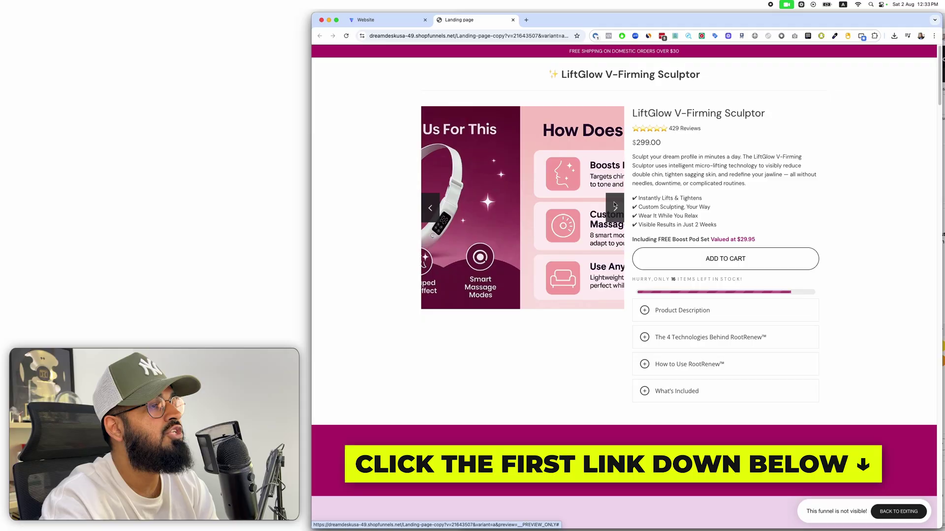
pyautogui.click(614, 205)
pyautogui.click(614, 205)
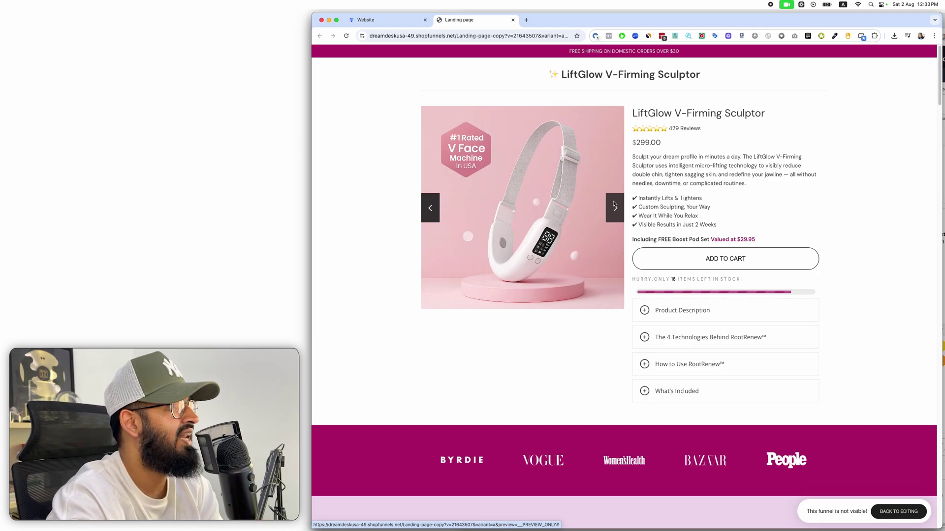
# - Run through the complete gallery image set several times in a row, ending on the #1 Rated V Face Machine image
pyautogui.click(614, 207)
pyautogui.click(615, 206)
pyautogui.click(614, 207)
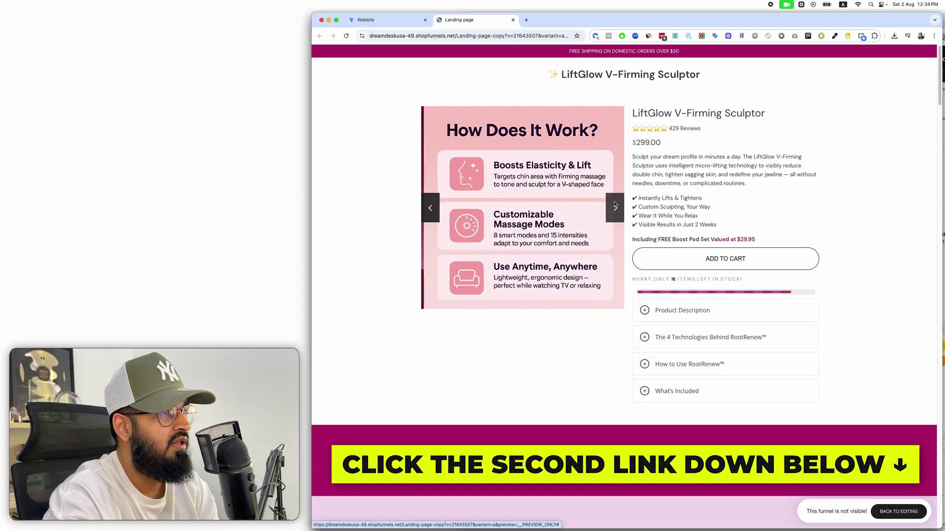
pyautogui.click(615, 207)
pyautogui.click(615, 207)
pyautogui.click(614, 206)
pyautogui.click(614, 206)
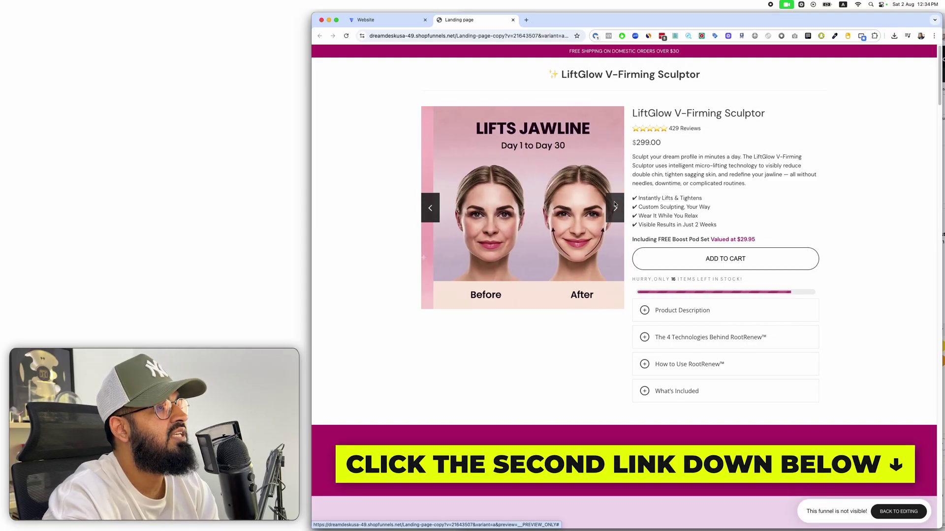
pyautogui.click(615, 207)
pyautogui.click(614, 207)
pyautogui.click(615, 207)
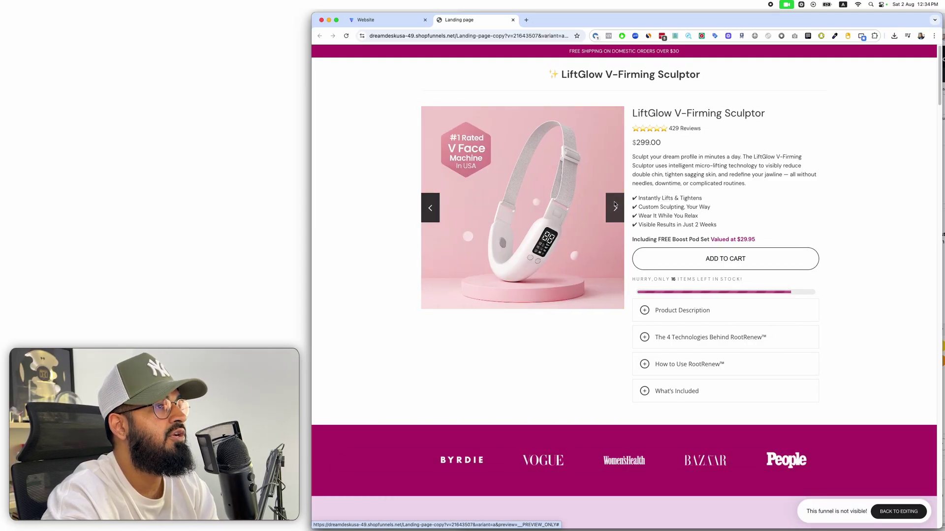
pyautogui.click(615, 206)
pyautogui.click(615, 206)
pyautogui.click(615, 206)
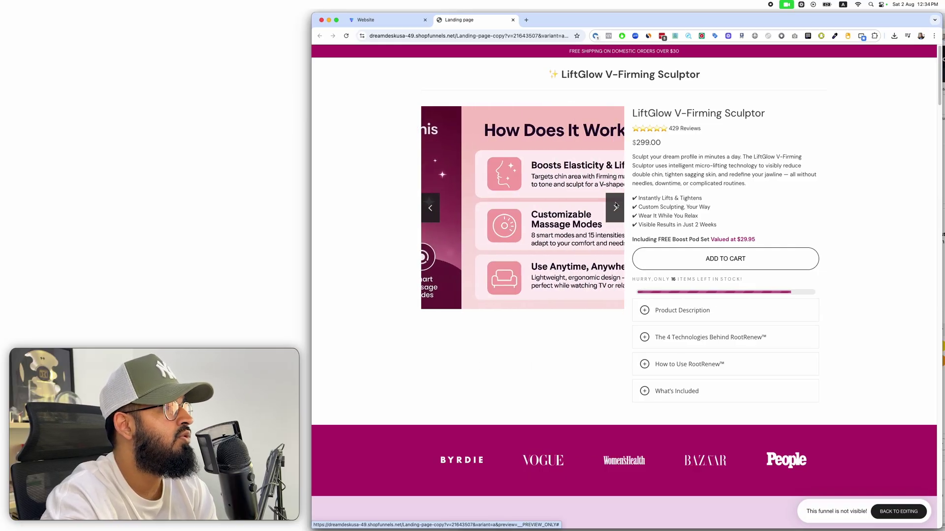
pyautogui.click(615, 206)
pyautogui.click(614, 206)
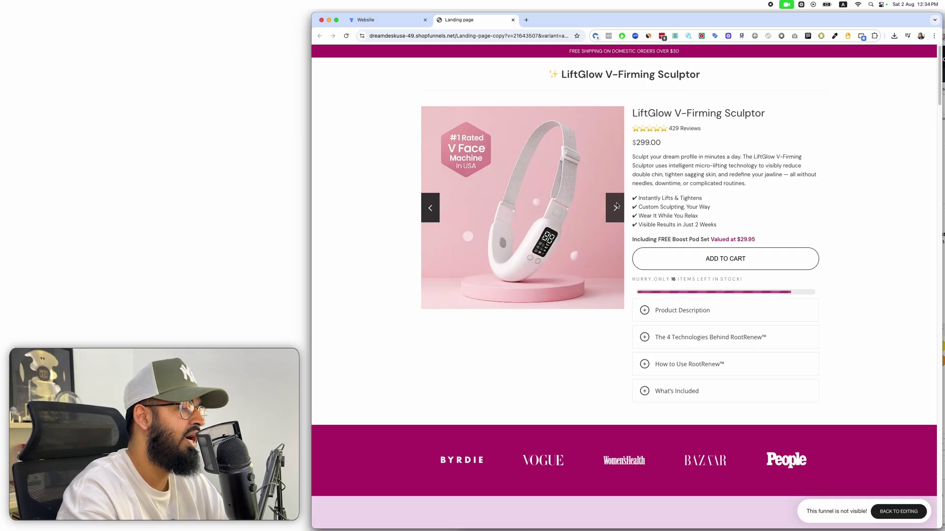
# - Open the Shopfunnels Elite offer page at shopfunnels.net/elite-offer in a new tab
pyautogui.hotkey('ctrl', 't')
pyautogui.write('shopfu')
pyautogui.press('Return')
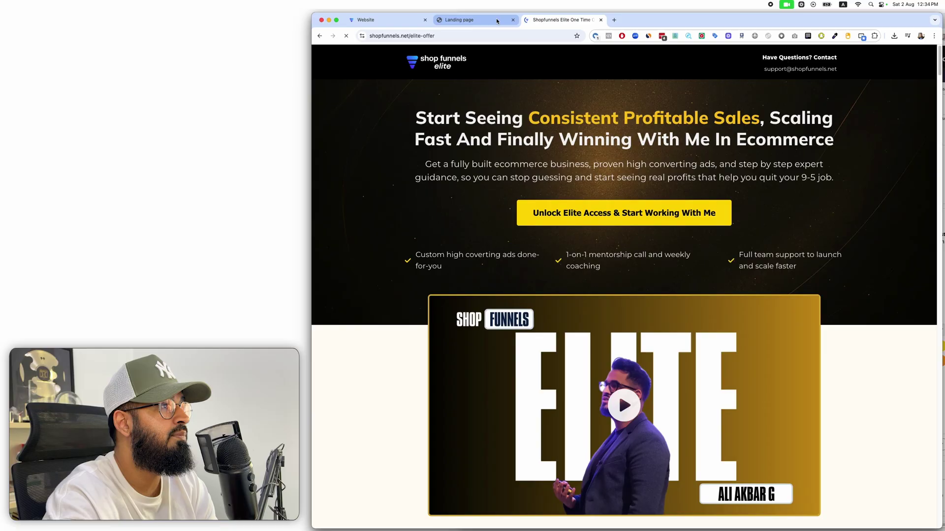
# - Return to the landing page and view the gallery through People Love Us For This and How Does It Work to the #1 Rated image
pyautogui.click(497, 21)
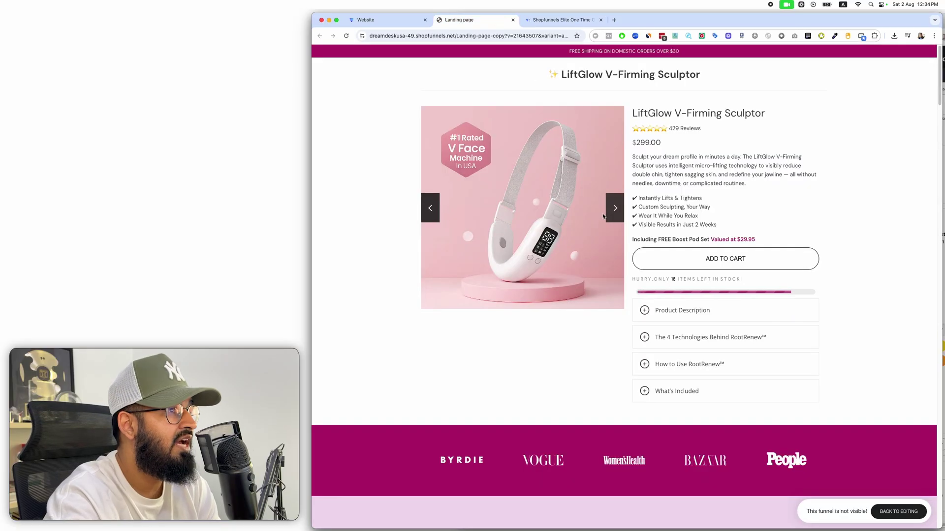
pyautogui.click(616, 217)
pyautogui.click(616, 217)
pyautogui.click(617, 217)
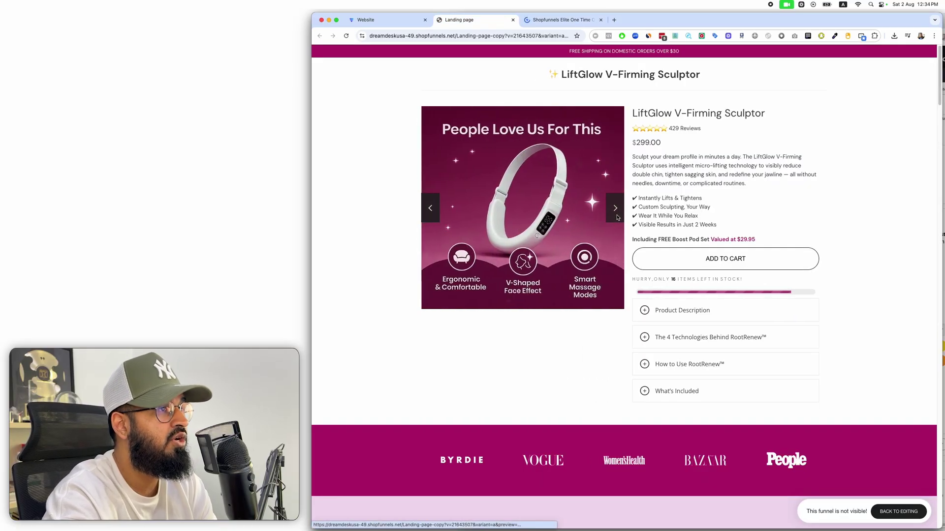
pyautogui.click(617, 217)
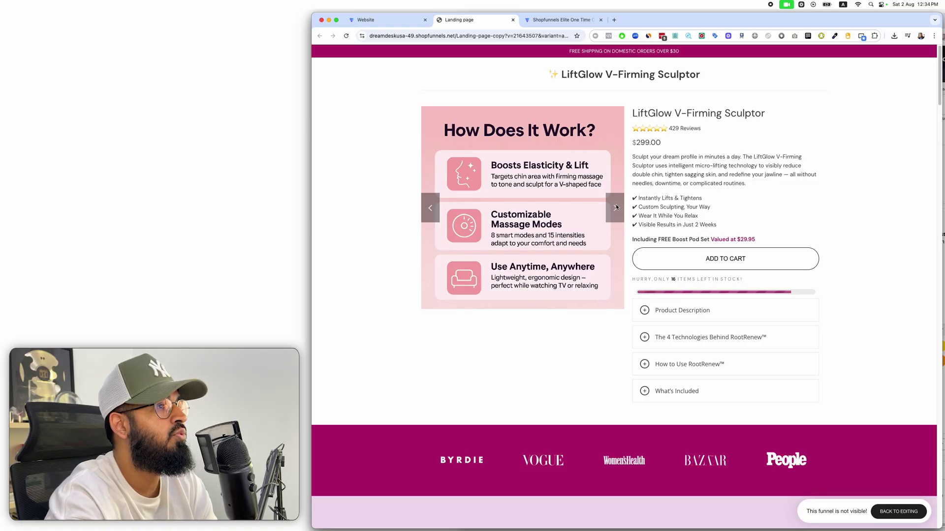
pyautogui.click(617, 207)
pyautogui.click(615, 209)
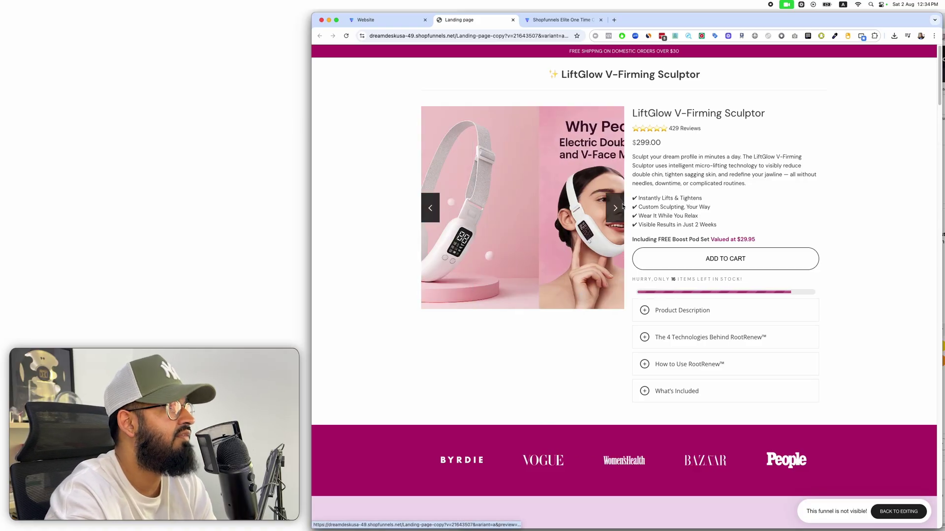
# - Revisit the Shopfunnels Elite offer page, then go back to the landing page and cycle its gallery through to Why People Choose
pyautogui.click(545, 19)
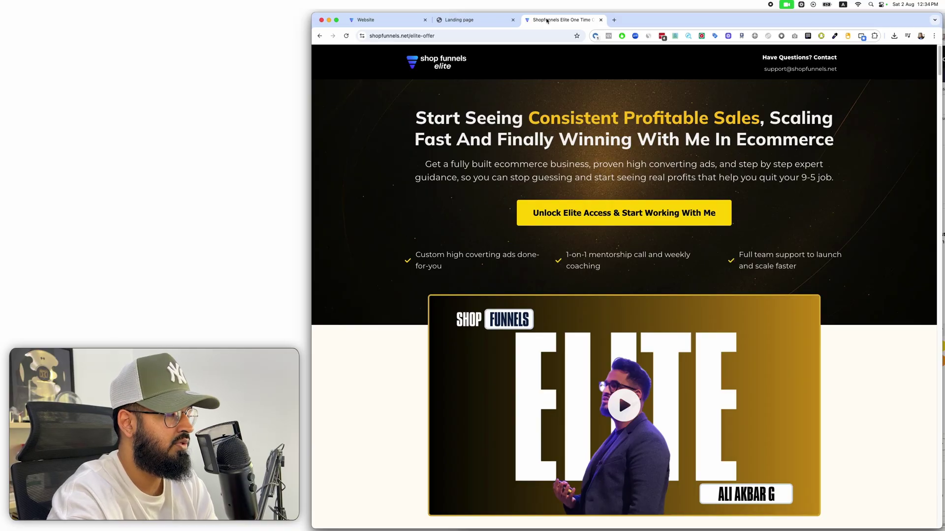
pyautogui.click(480, 20)
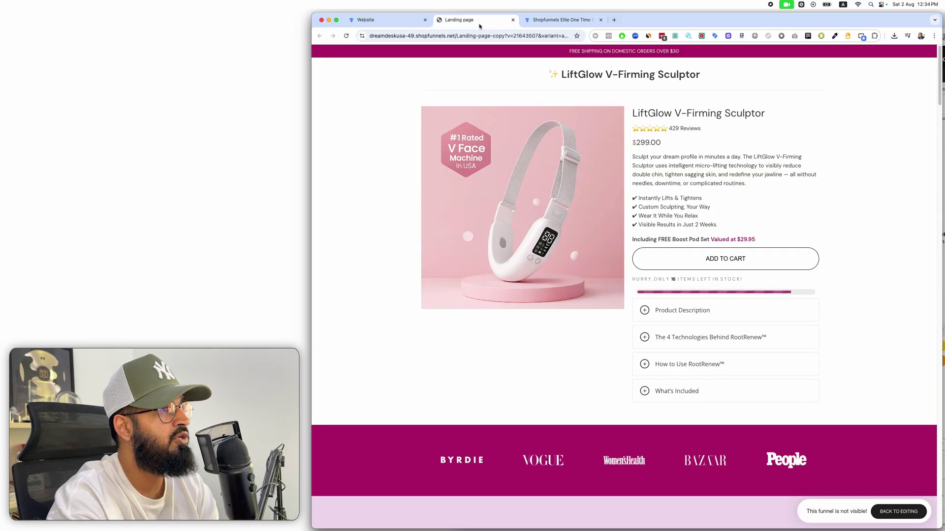
pyautogui.click(613, 207)
pyautogui.click(614, 207)
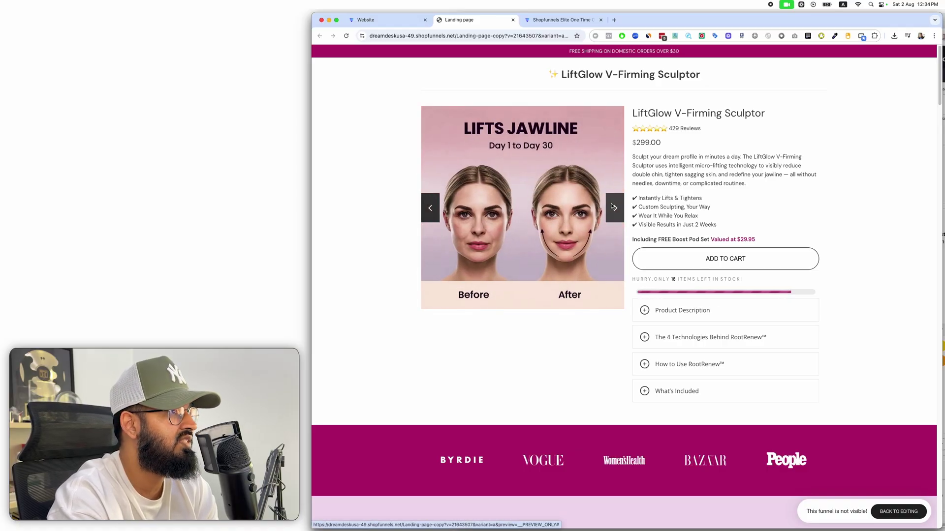
pyautogui.click(614, 207)
pyautogui.click(614, 207)
pyautogui.click(614, 207)
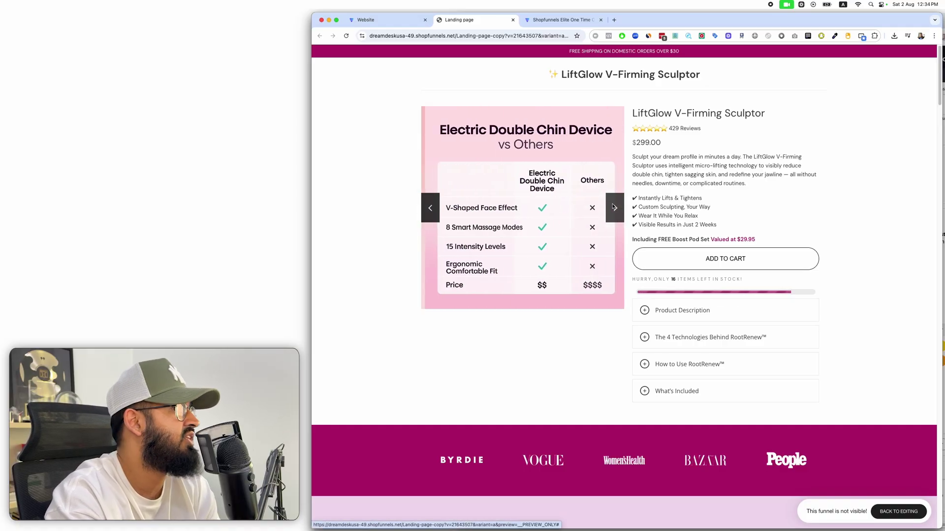
pyautogui.click(614, 207)
pyautogui.click(613, 207)
pyautogui.click(613, 207)
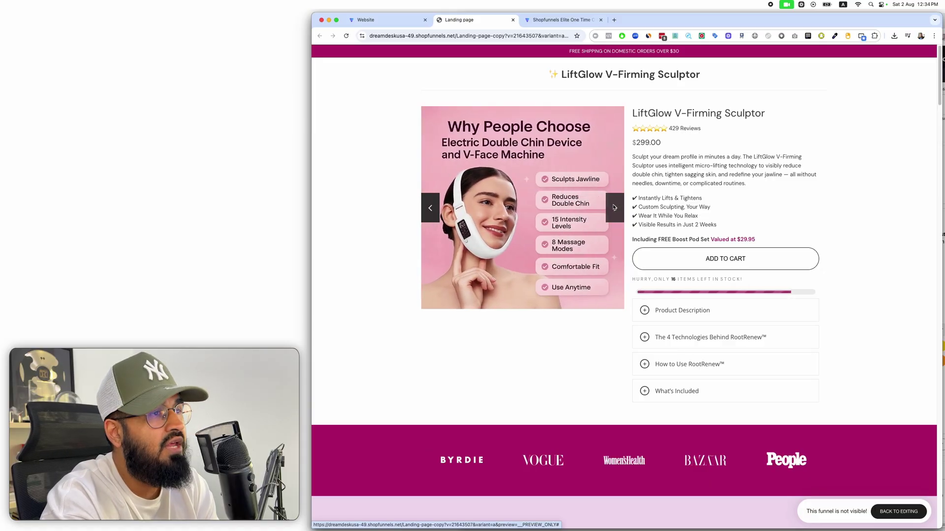
# - Review the gallery from Why People Choose through People Love Us For This and the vs Others table, continuing around to How Does It Work
pyautogui.click(614, 207)
pyautogui.click(612, 204)
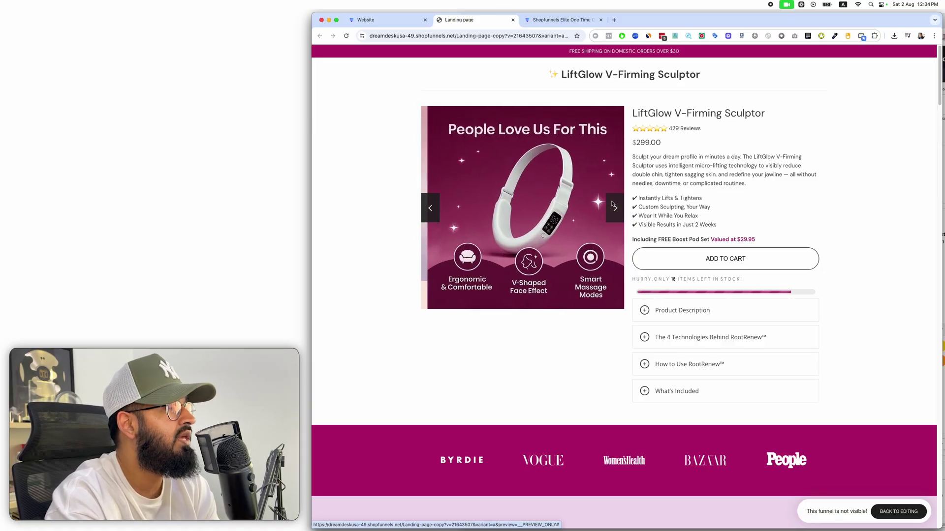
pyautogui.click(612, 205)
pyautogui.click(612, 204)
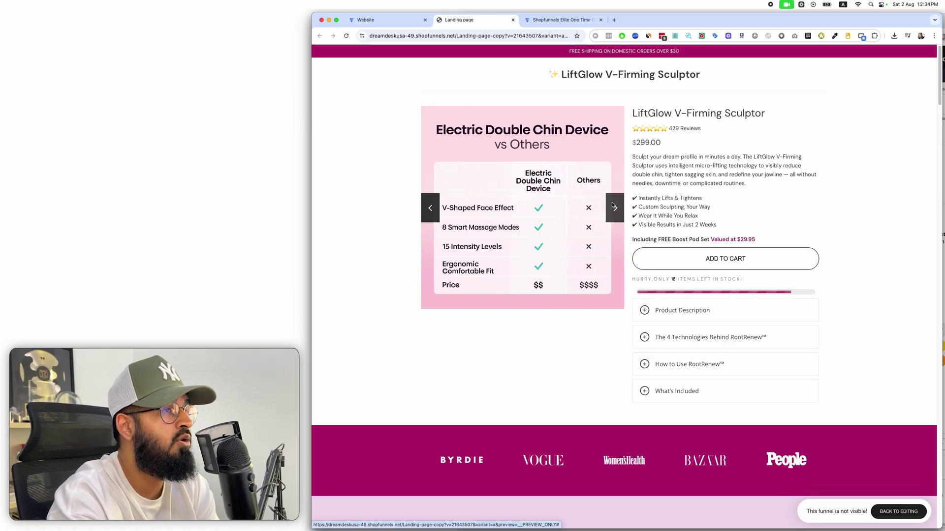
pyautogui.click(613, 204)
pyautogui.click(613, 205)
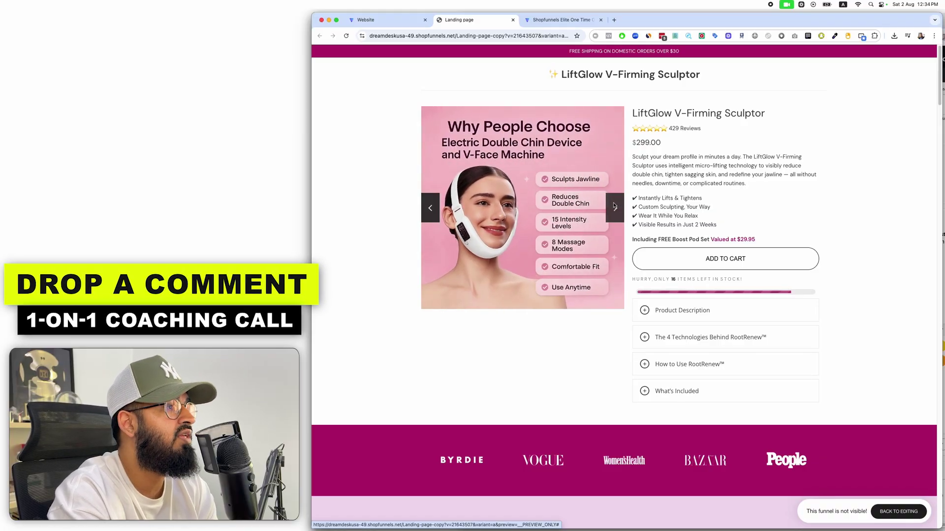
pyautogui.click(615, 205)
pyautogui.click(614, 206)
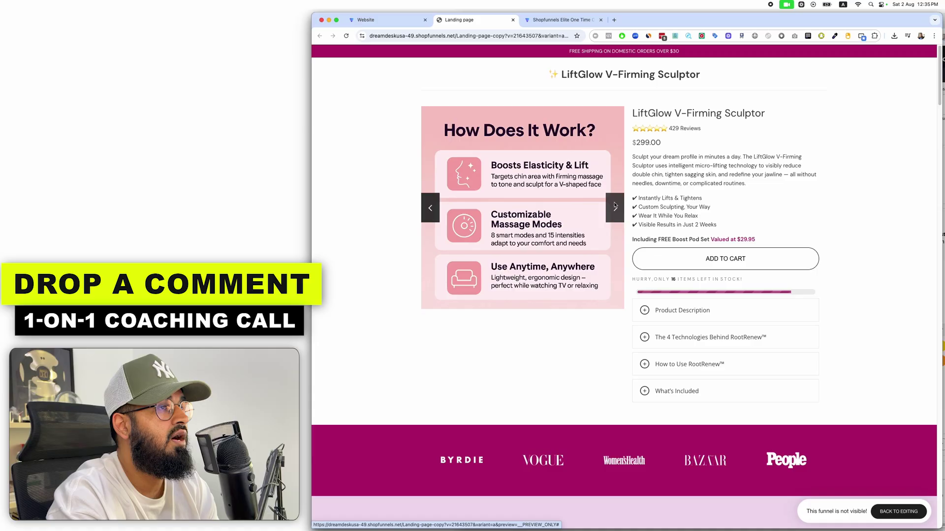